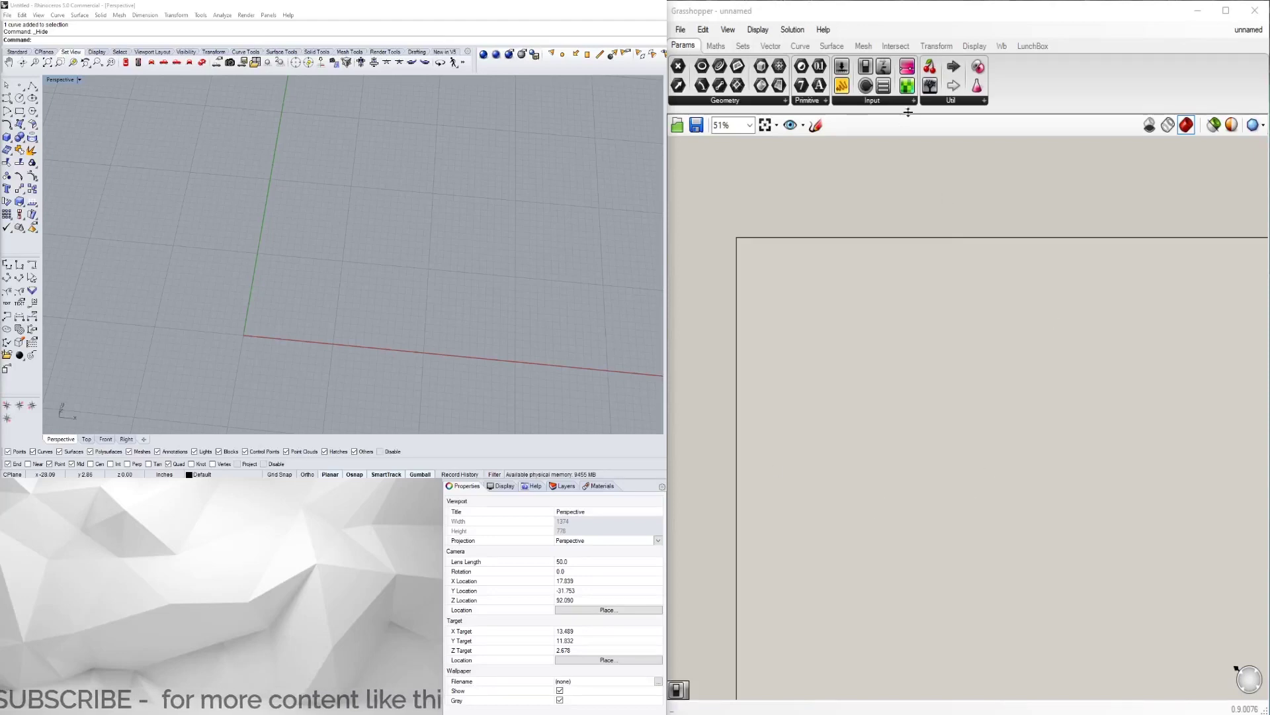
- Place a Point On Curve component from Curve > Analysis onto the Grasshopper canvas
click(744, 48)
click(772, 47)
click(797, 46)
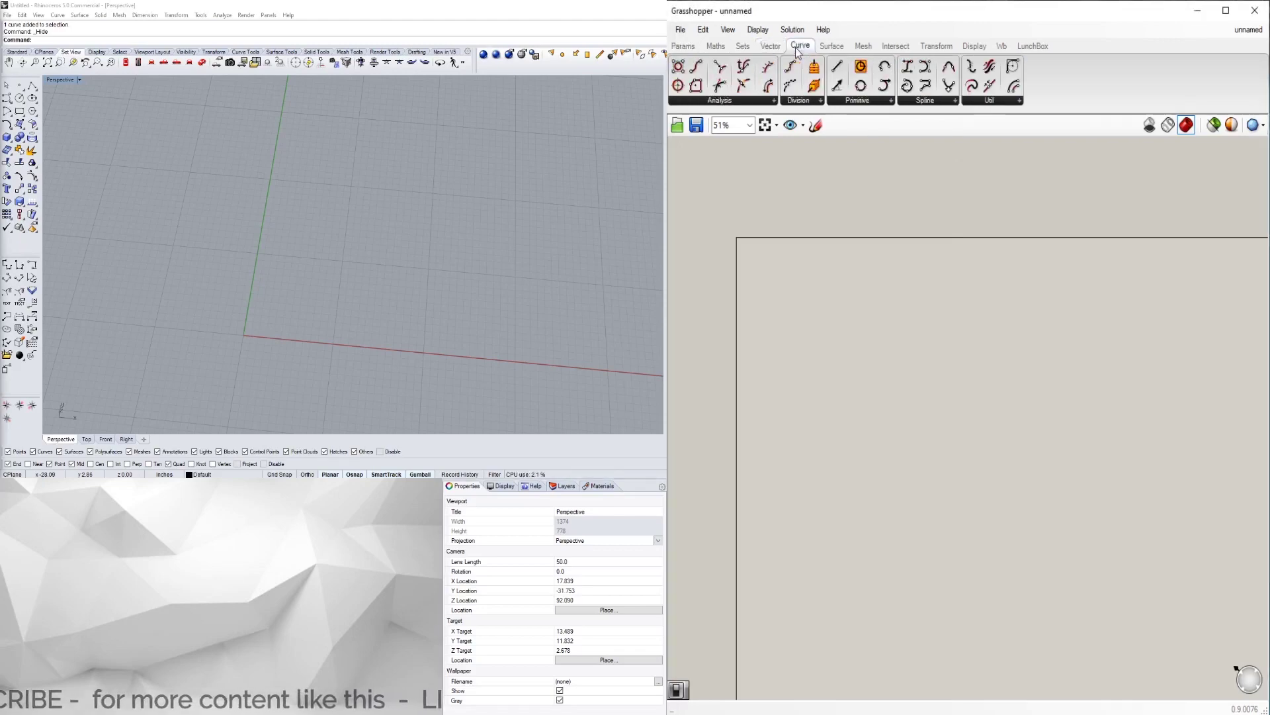
click(774, 100)
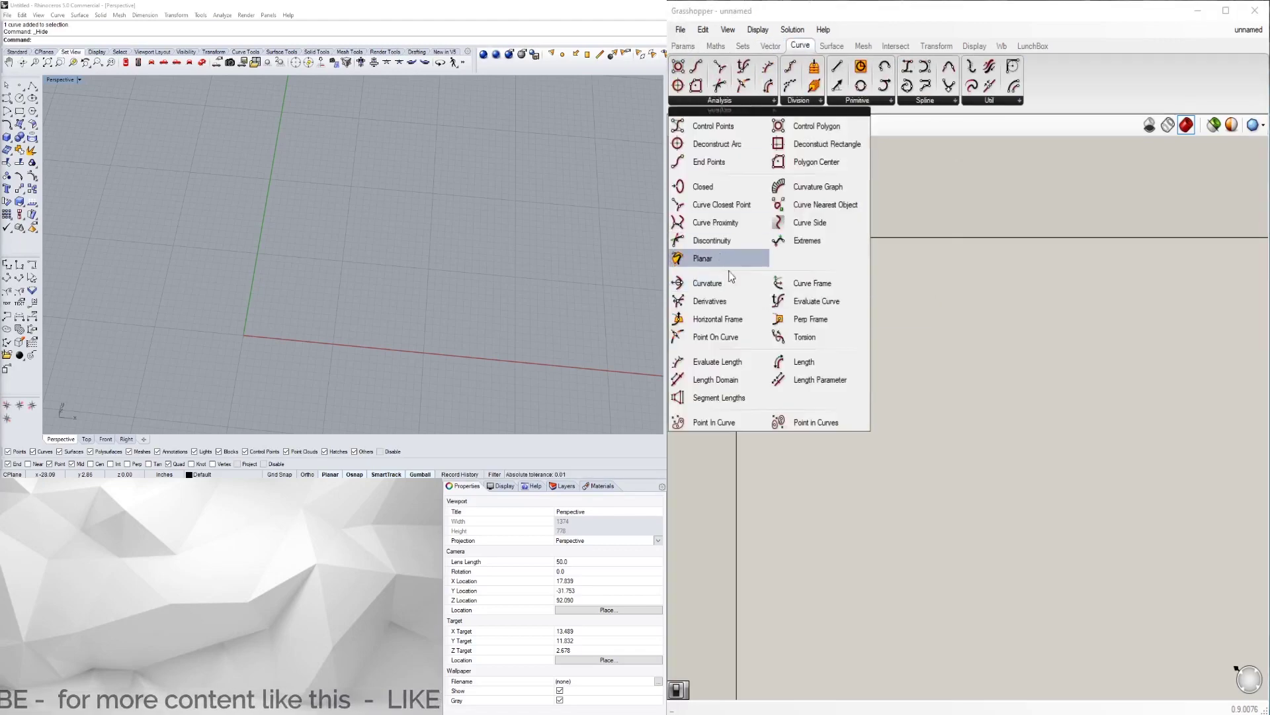
drag(732, 333, 912, 336)
click(912, 334)
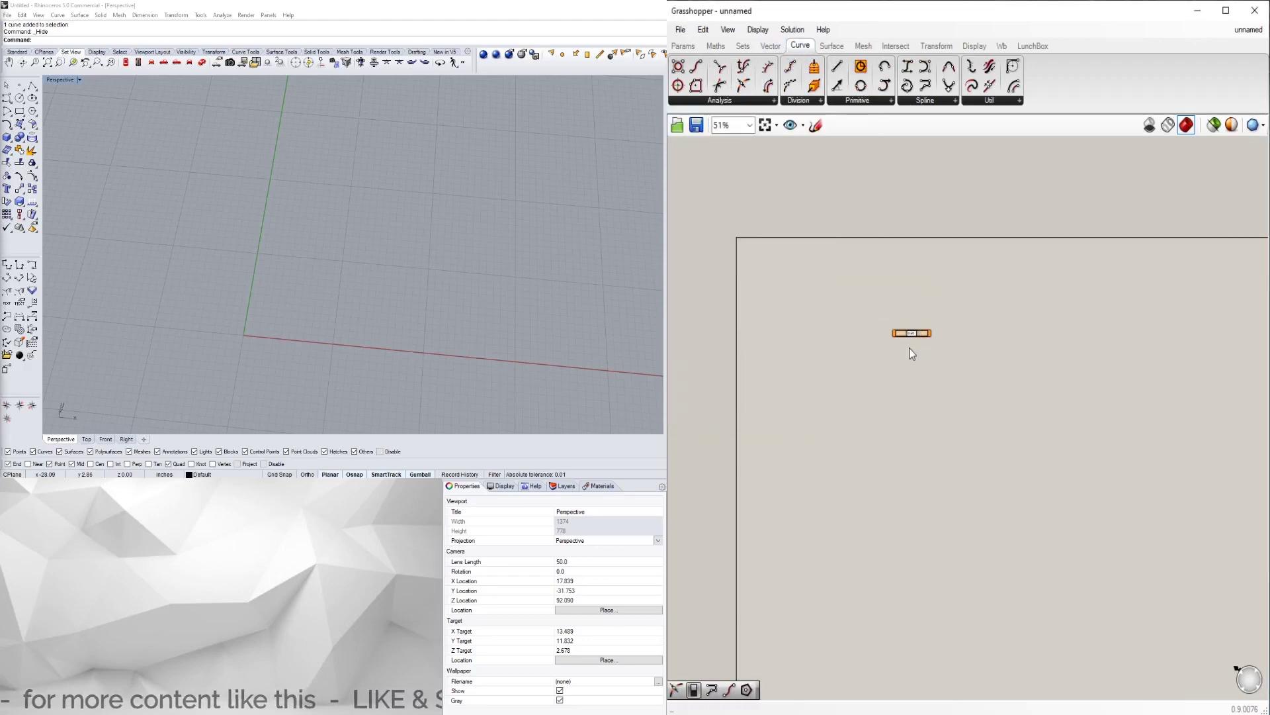
scroll(909, 350, up, 5)
right_drag(916, 338, 1047, 367)
scroll(1017, 344, down, 2)
scroll(1052, 367, up, 1)
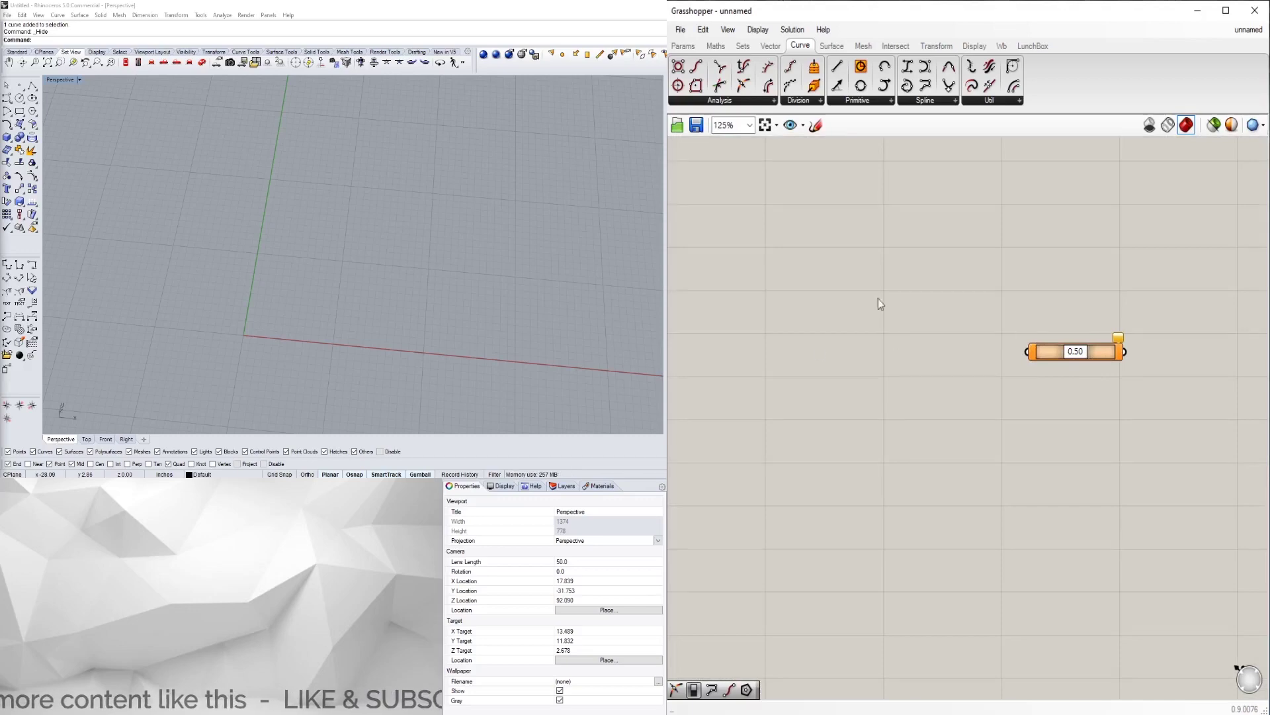
right_drag(821, 267, 853, 330)
- Start a polyline in the Rhino viewport and pick its first two points
click(308, 275)
click(31, 85)
click(296, 242)
click(411, 257)
- End the line, add a Curve parameter via 'cur', and use Set one Curve to reference it
key(Return)
right_drag(404, 254, 430, 262)
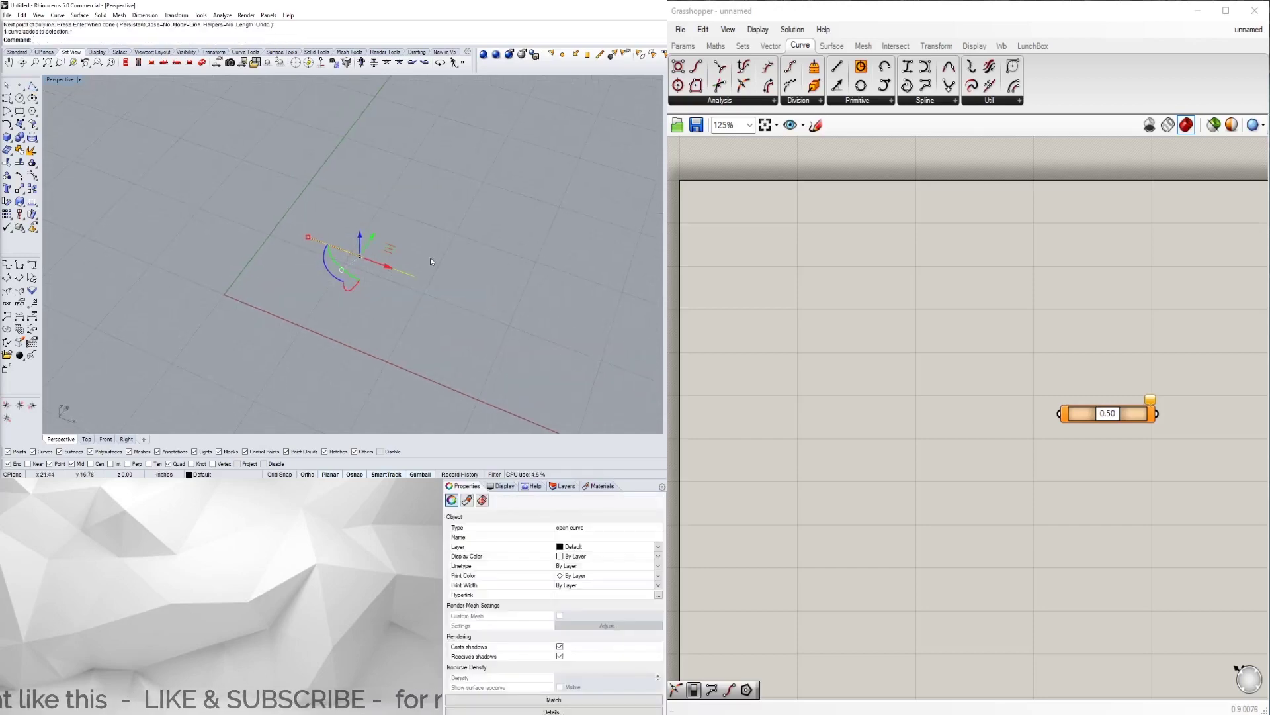
double_click(839, 395)
text(cur)
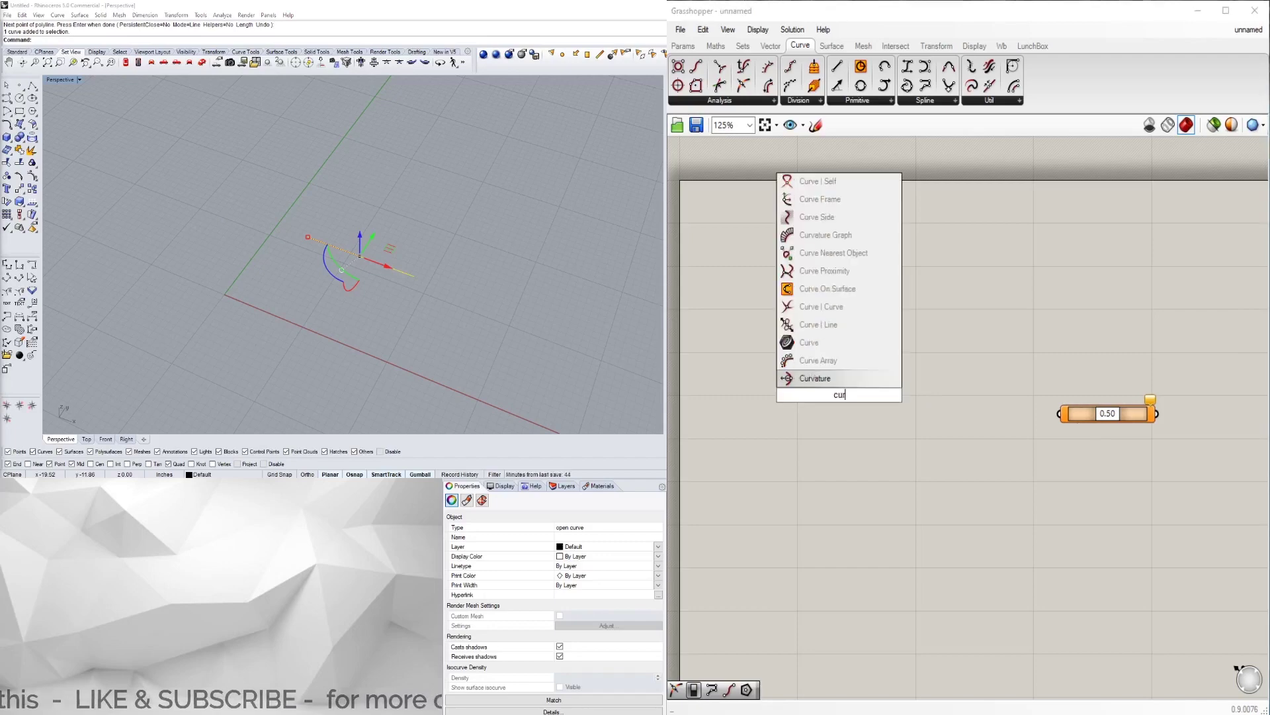
click(820, 343)
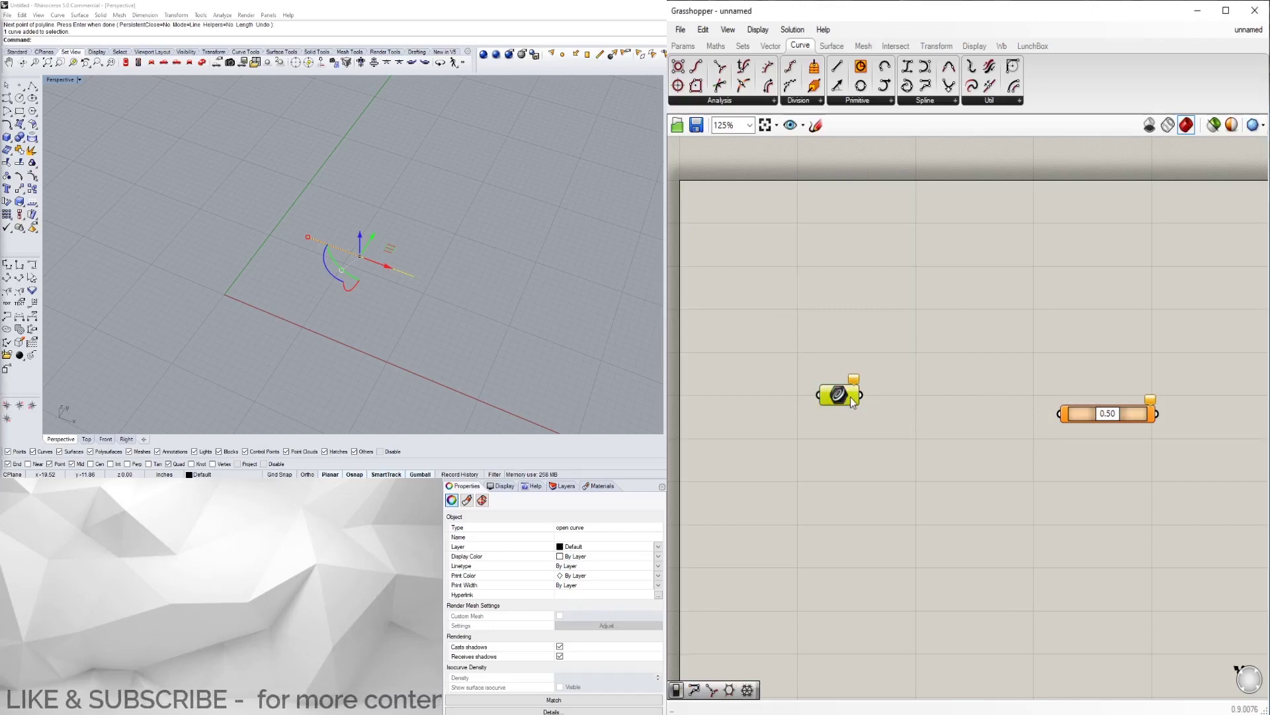
right_click(849, 395)
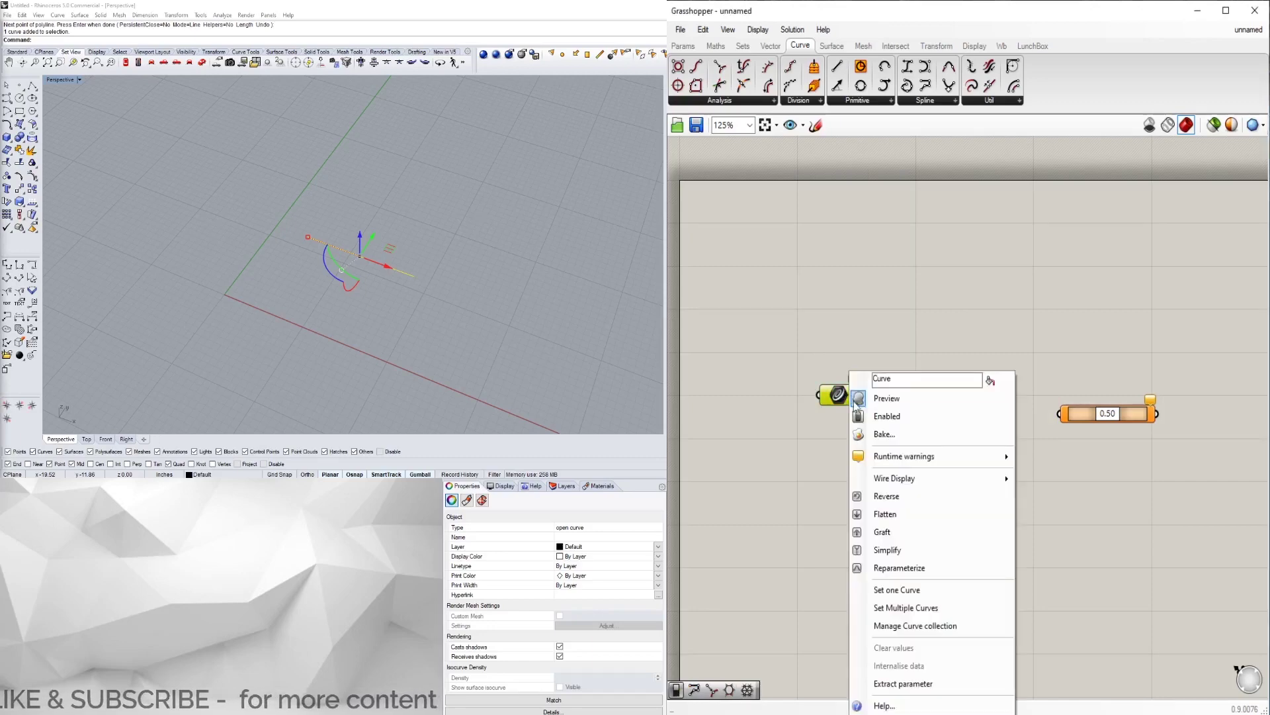
click(897, 590)
- Move the Curve parameter and wire its output into Point On Curve's curve input
scroll(390, 256, up, 1)
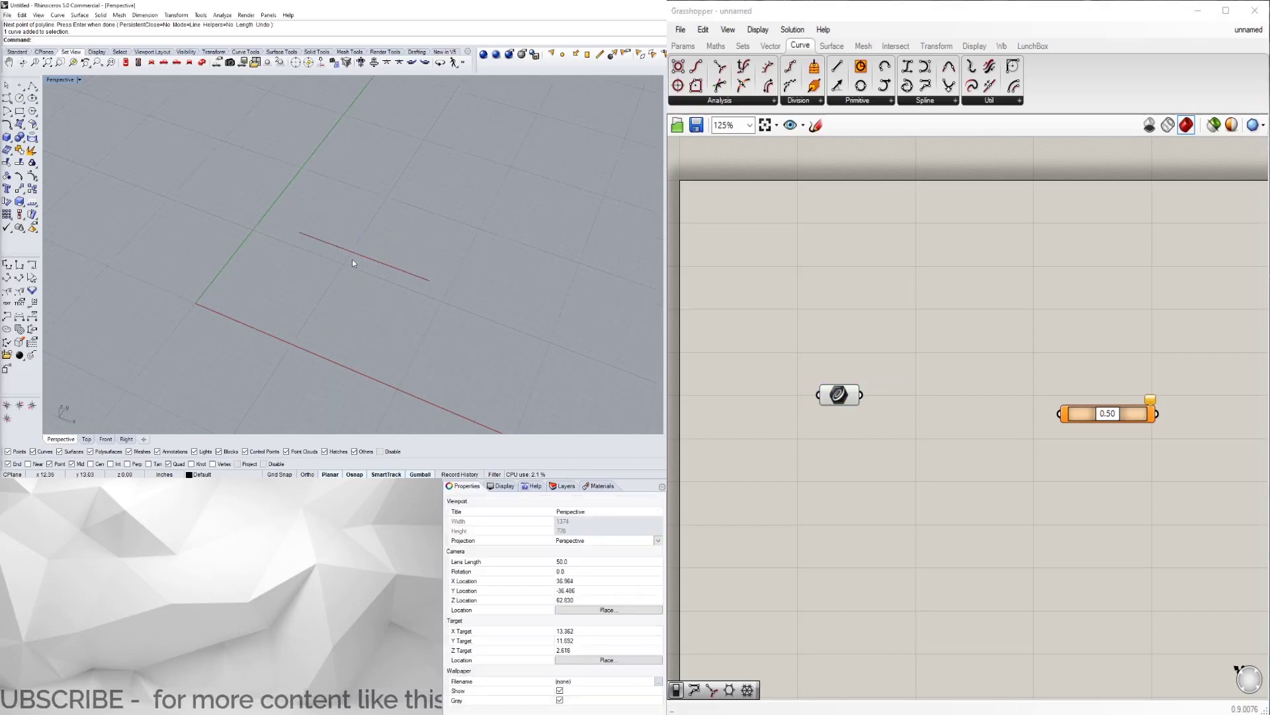
drag(847, 396, 895, 411)
click(940, 415)
scroll(926, 427, up, 1)
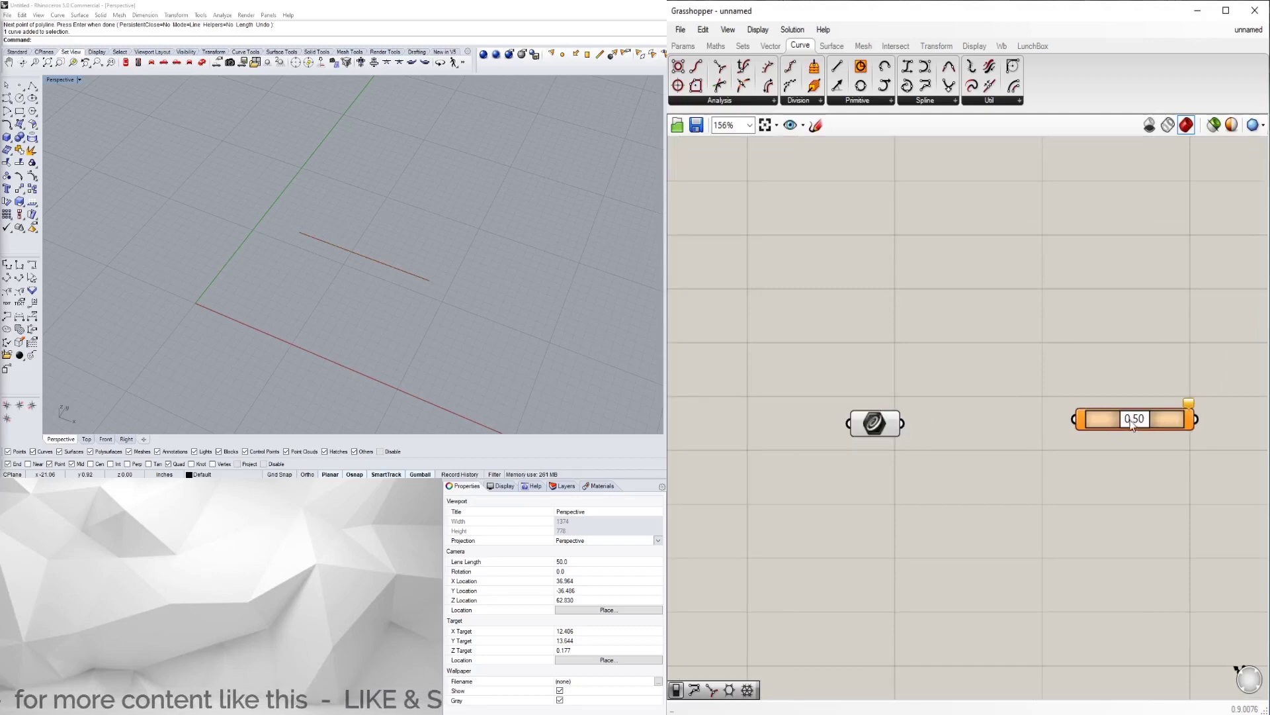
drag(911, 424, 956, 438)
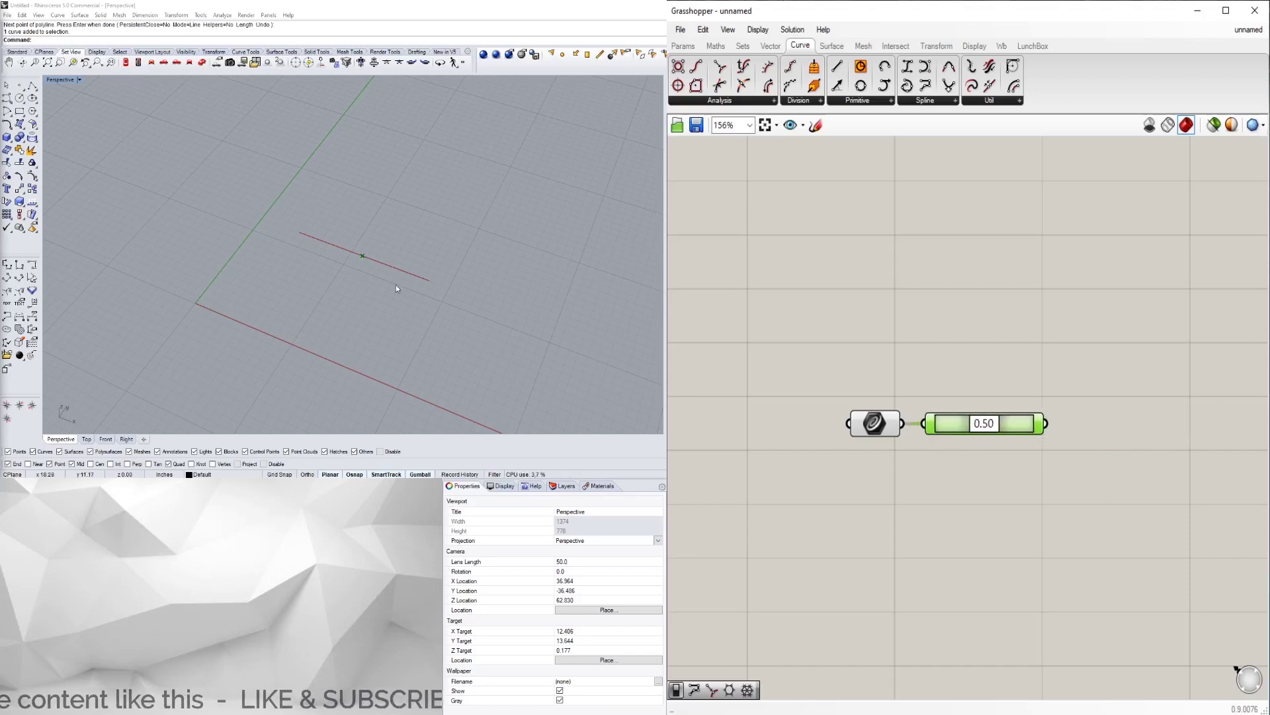
- Set the point-on-curve slider to 0.51, then rearrange and box-select both components
scroll(395, 278, up, 3)
mouse_move(979, 423)
mouse_down()
mouse_move(952, 424)
mouse_move(986, 427)
mouse_move(974, 432)
mouse_up()
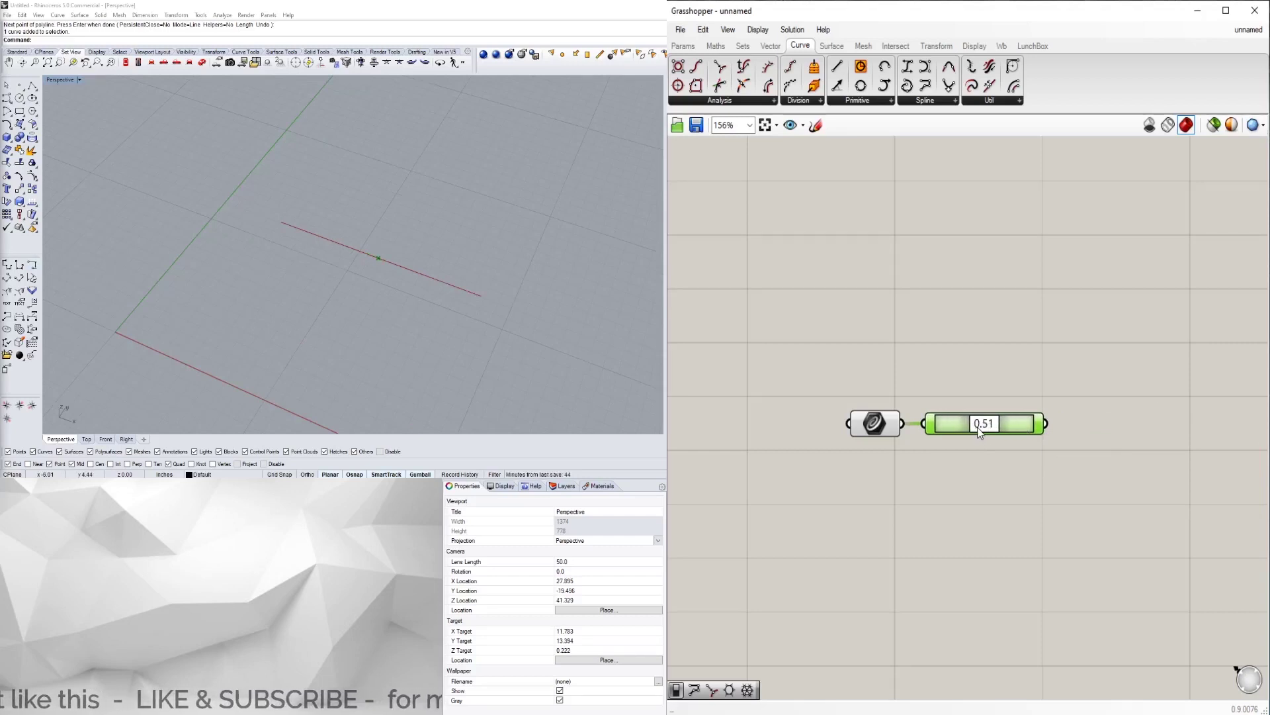
click(1007, 384)
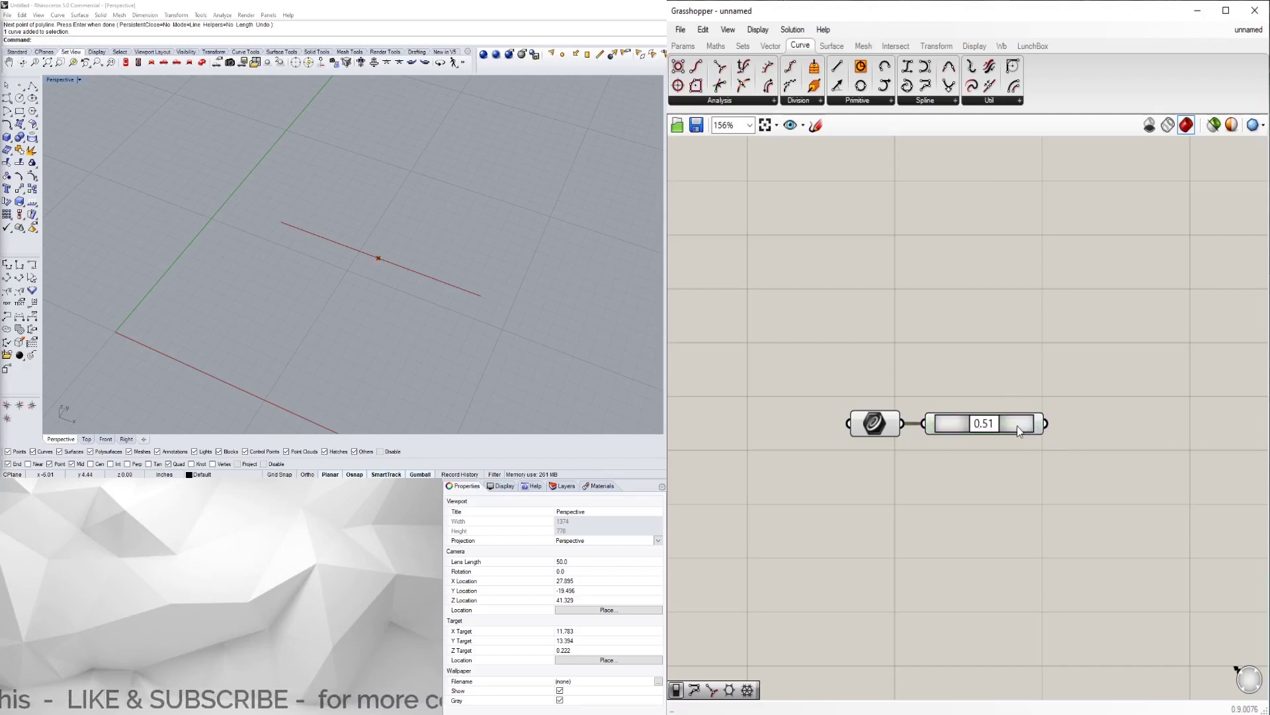
drag(1030, 431, 1039, 446)
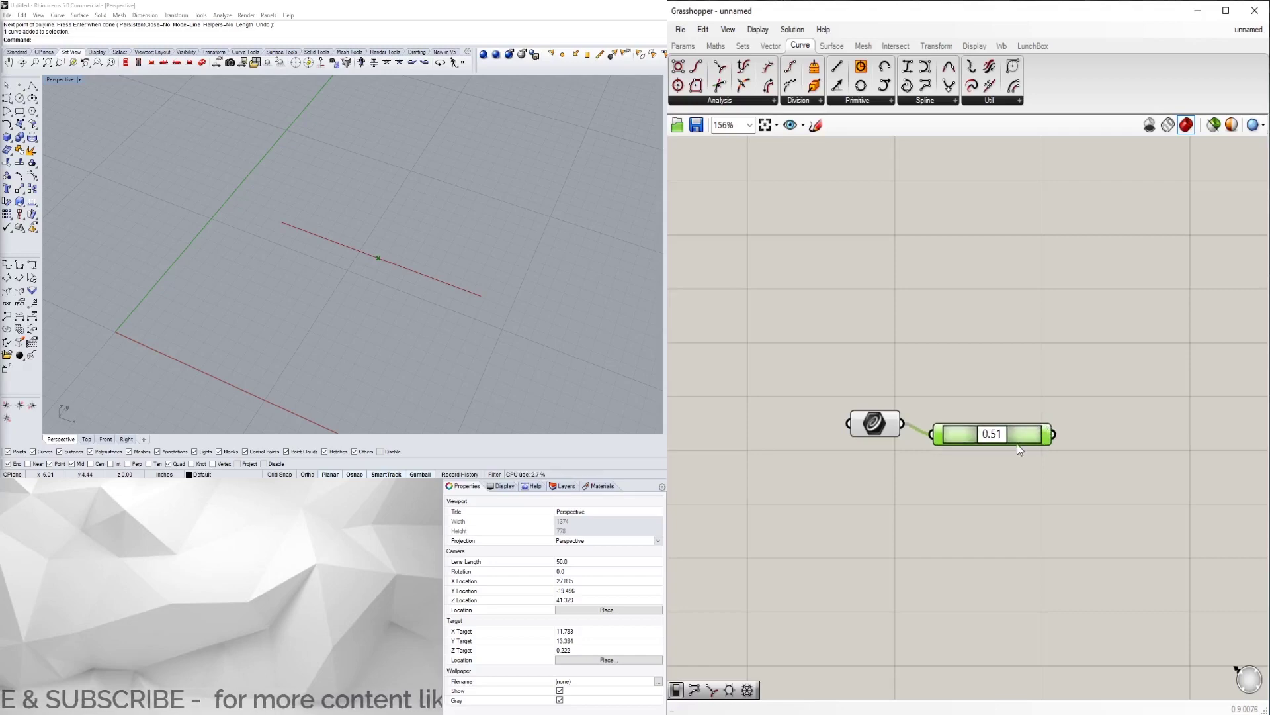
scroll(1032, 410, down, 2)
click(1017, 417)
scroll(1015, 424, down, 1)
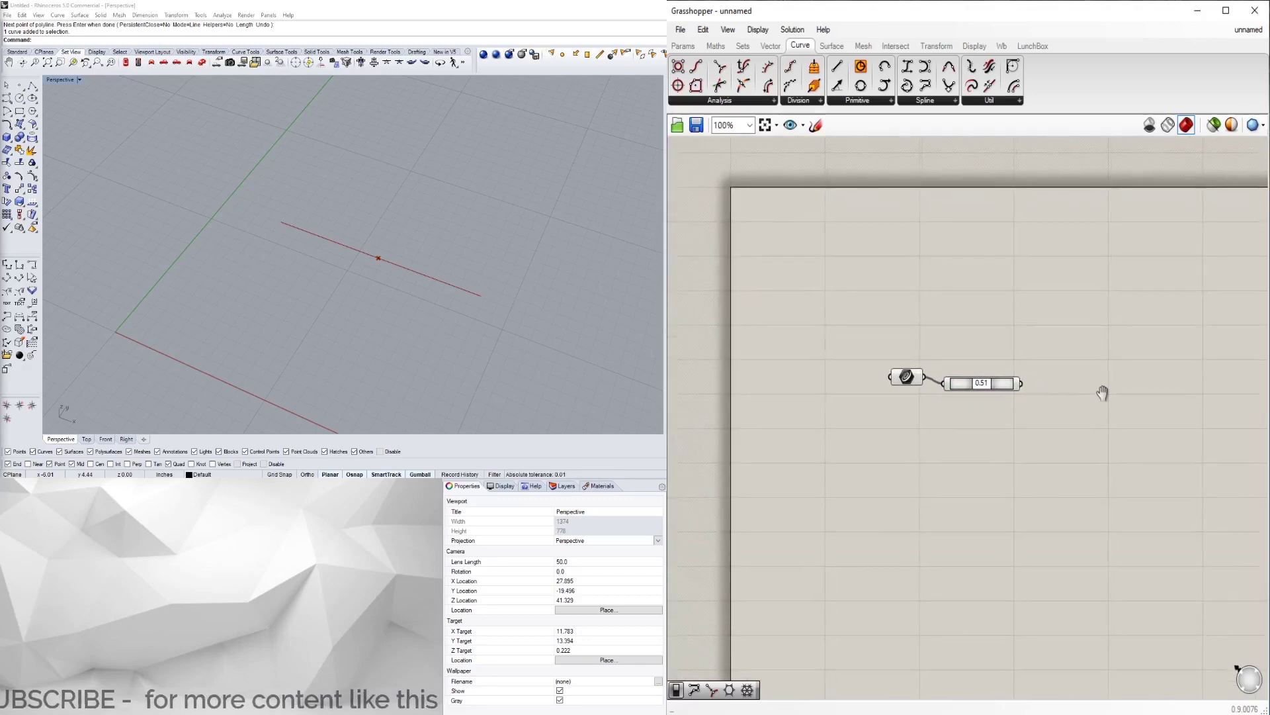
drag(1115, 481, 915, 365)
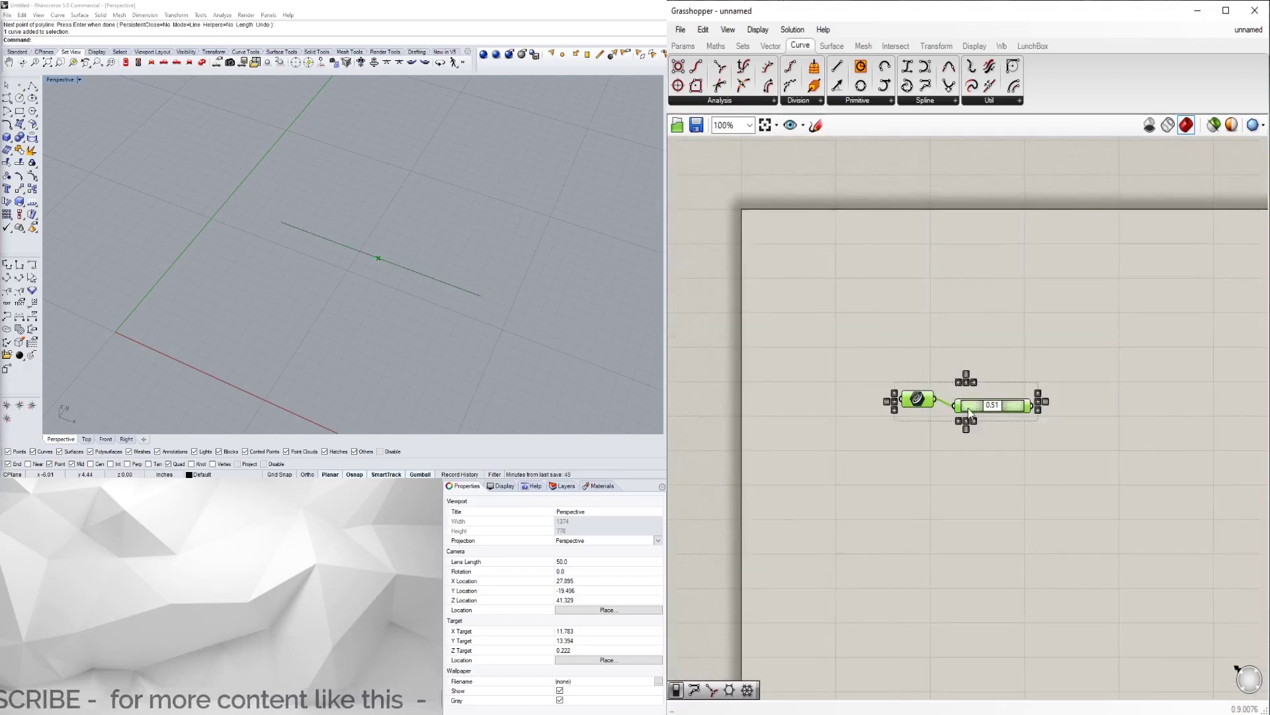
- Shift the existing components aside and place a triangular grid component from Vector > Grid
drag(970, 414, 911, 364)
click(912, 307)
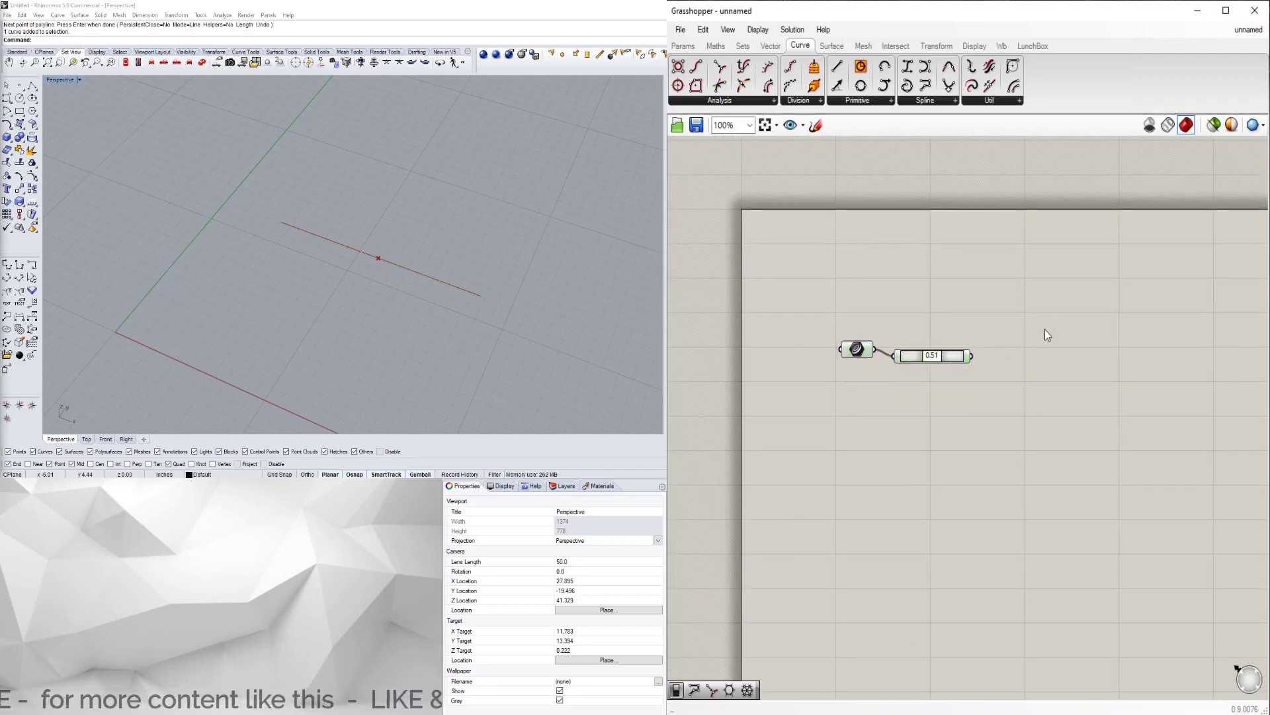
click(771, 46)
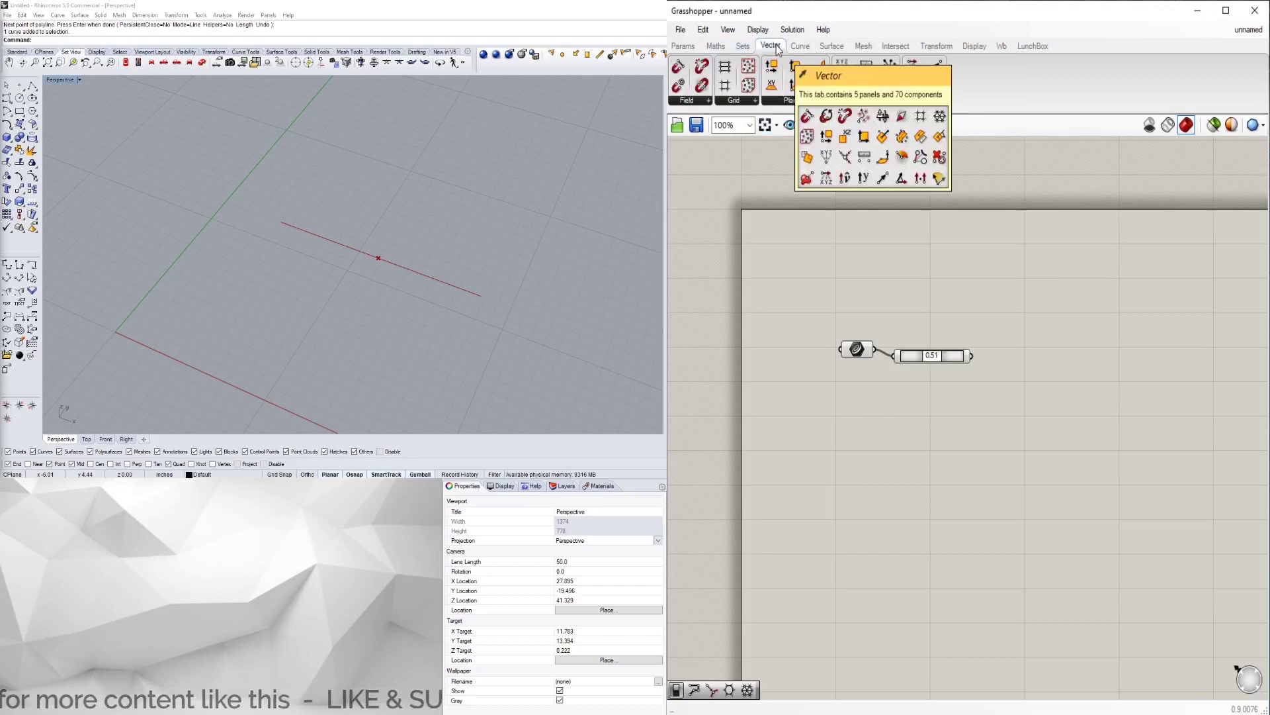
click(736, 102)
click(752, 196)
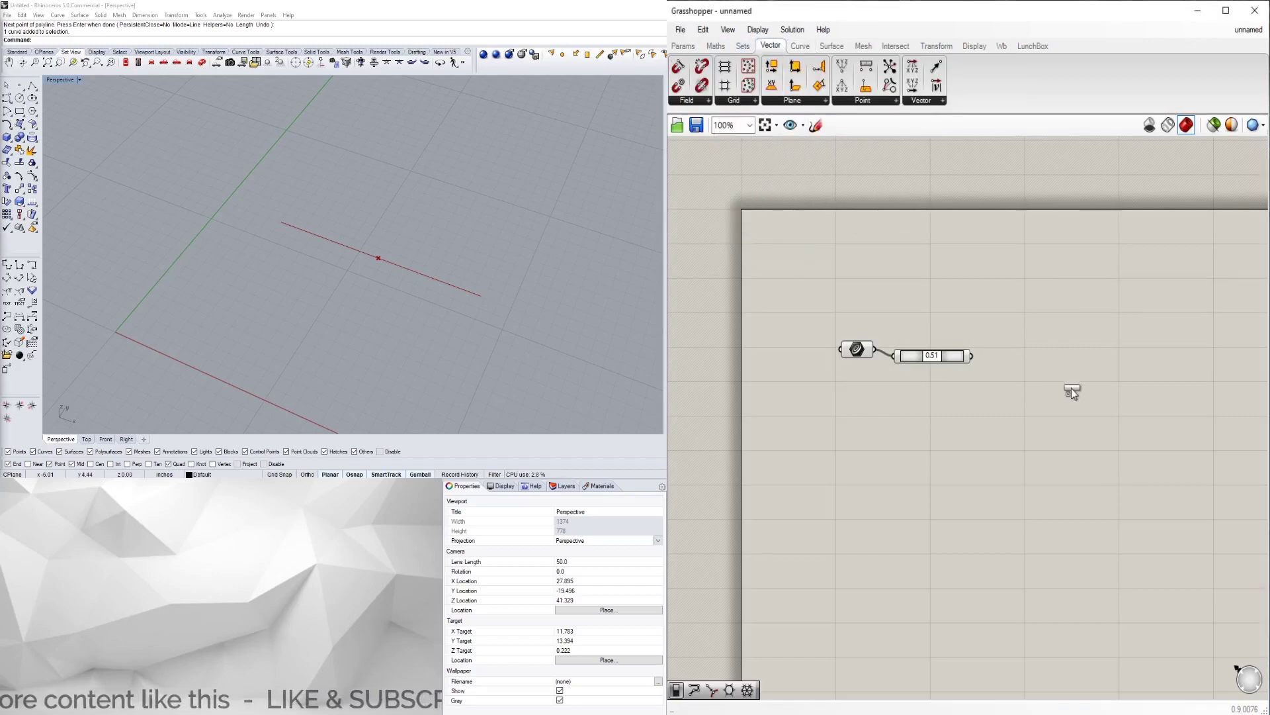
click(1072, 390)
drag(1077, 398, 1084, 287)
scroll(1098, 357, up, 1)
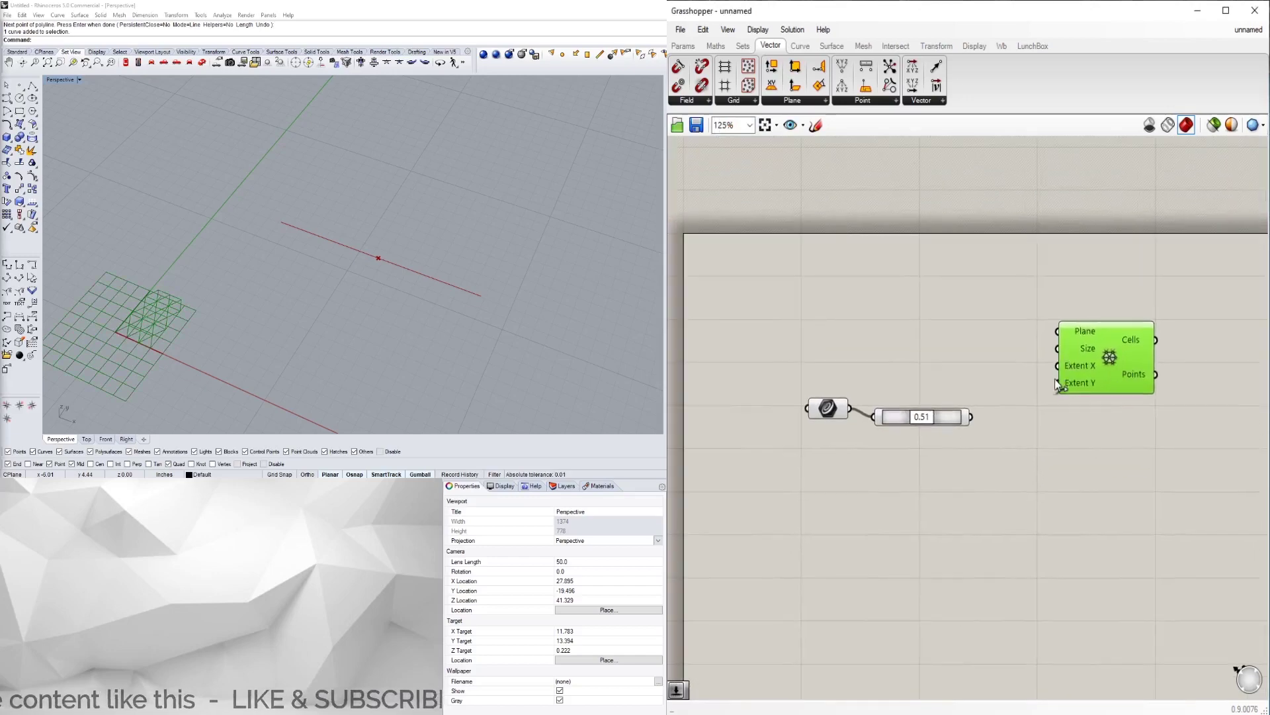
right_drag(1055, 379, 1078, 354)
right_drag(171, 317, 252, 285)
drag(1114, 328, 1128, 282)
- Create a number slider at 10 and connect it to the grid's Size
double_click(1036, 264)
text(10)
key(Return)
drag(987, 265, 932, 283)
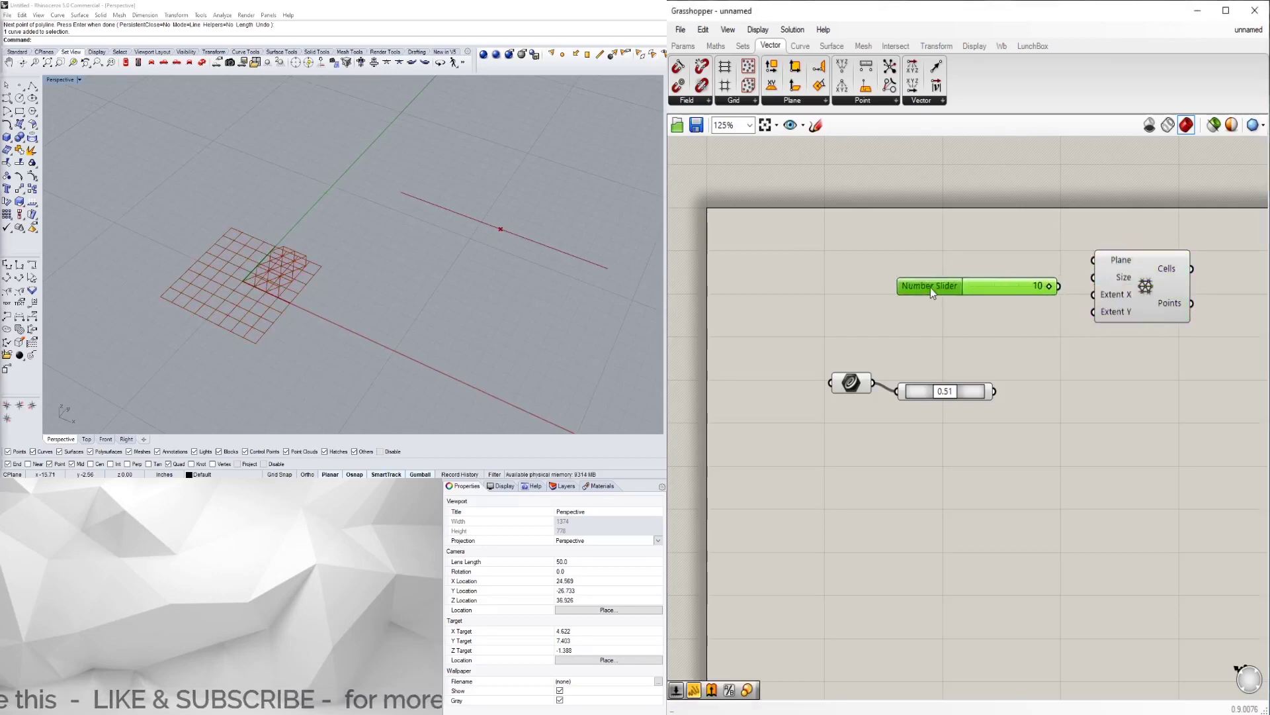
drag(1095, 282, 1141, 287)
scroll(393, 197, down, 5)
scroll(1138, 291, up, 2)
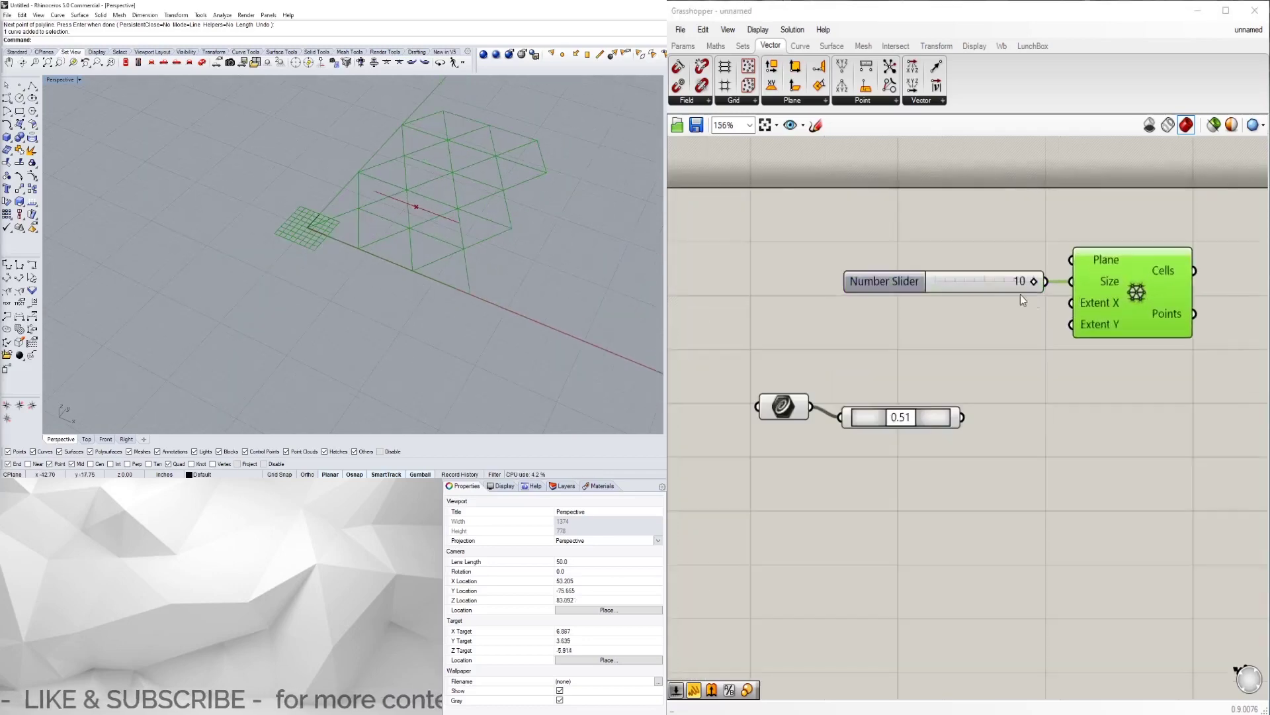
click(890, 270)
- Create a number slider at 3 and feed it into both grid extents X and Y
double_click(860, 316)
text(3)
key(Return)
drag(813, 323, 894, 314)
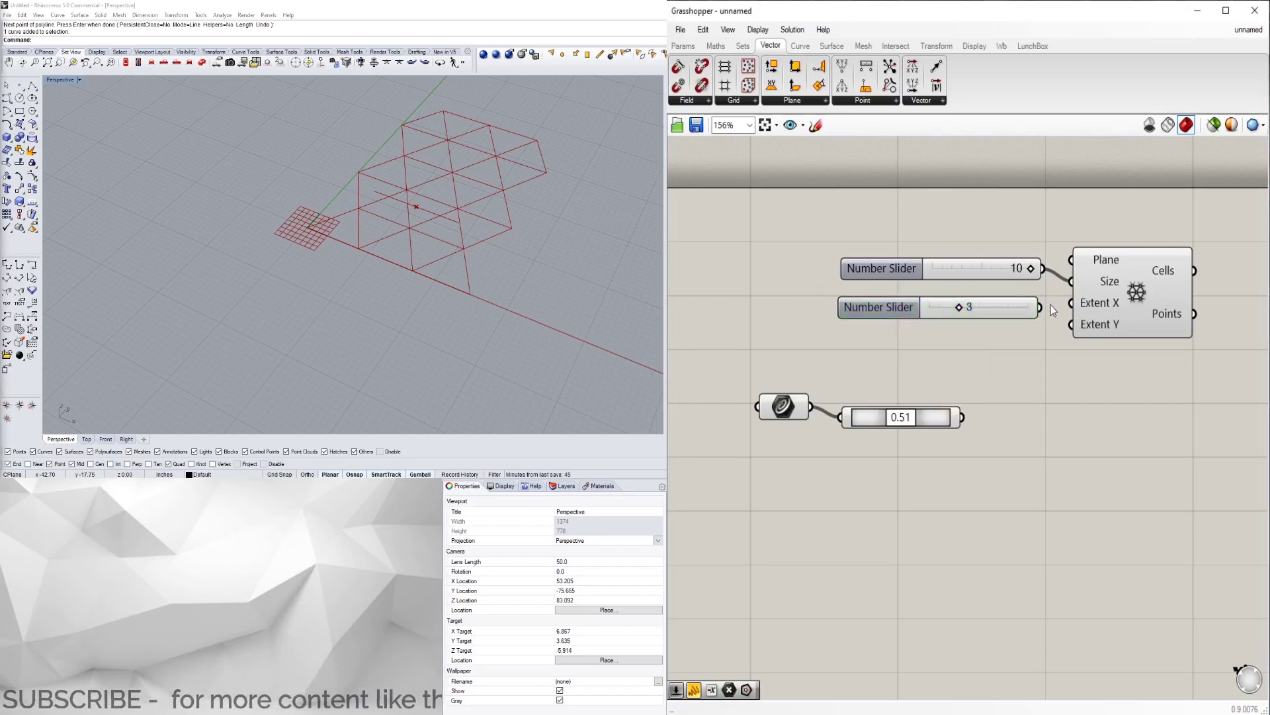
drag(1041, 307, 1072, 324)
- Move the drawn line to the right in Rhino, clear of the grid preview
mouse_move(483, 229)
right_down()
mouse_move(478, 263)
mouse_move(496, 232)
right_up()
drag(521, 234, 531, 244)
scroll(449, 217, down, 3)
drag(462, 222, 589, 258)
click(489, 262)
scroll(483, 260, up, 3)
right_drag(476, 255, 458, 244)
scroll(387, 157, up, 6)
right_drag(386, 157, 361, 232)
scroll(377, 232, up, 2)
- Add a List Item component via 'list' and feed the triangular grid cells into it
mouse_move(338, 337)
right_down()
mouse_move(328, 350)
mouse_move(340, 319)
right_up()
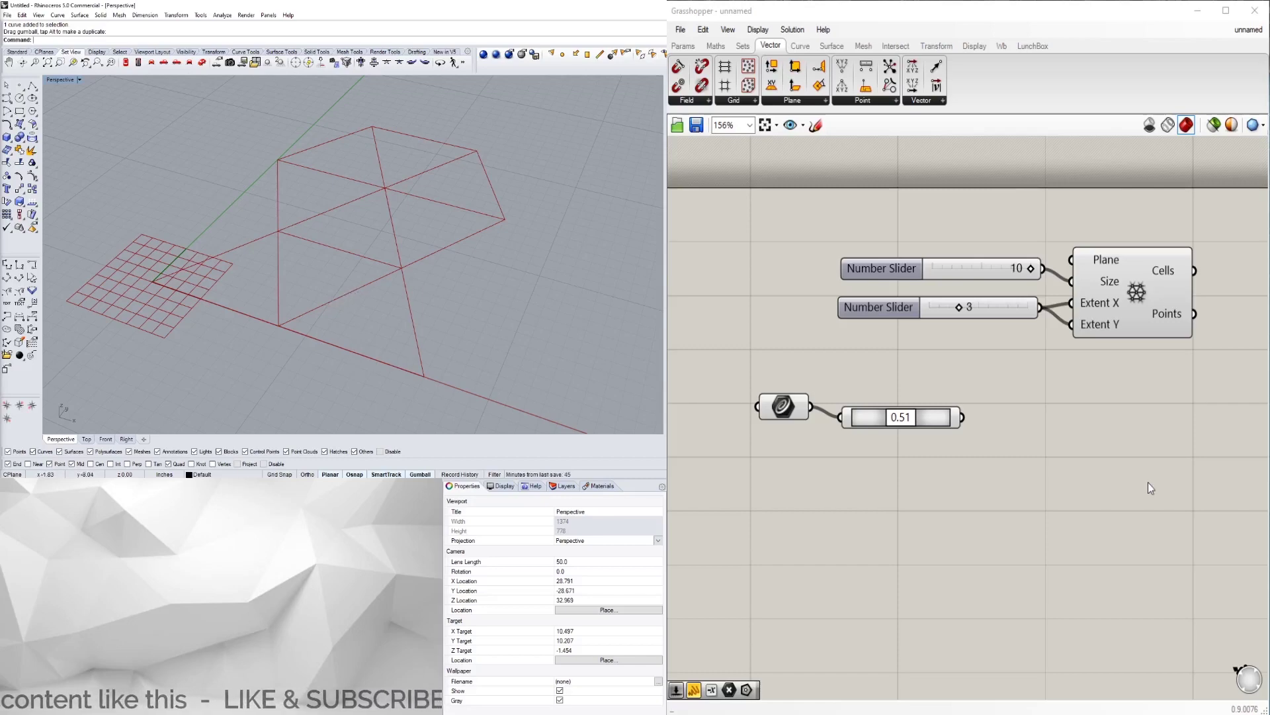
right_drag(1160, 440, 1083, 448)
click(1051, 287)
right_drag(1176, 290, 1097, 319)
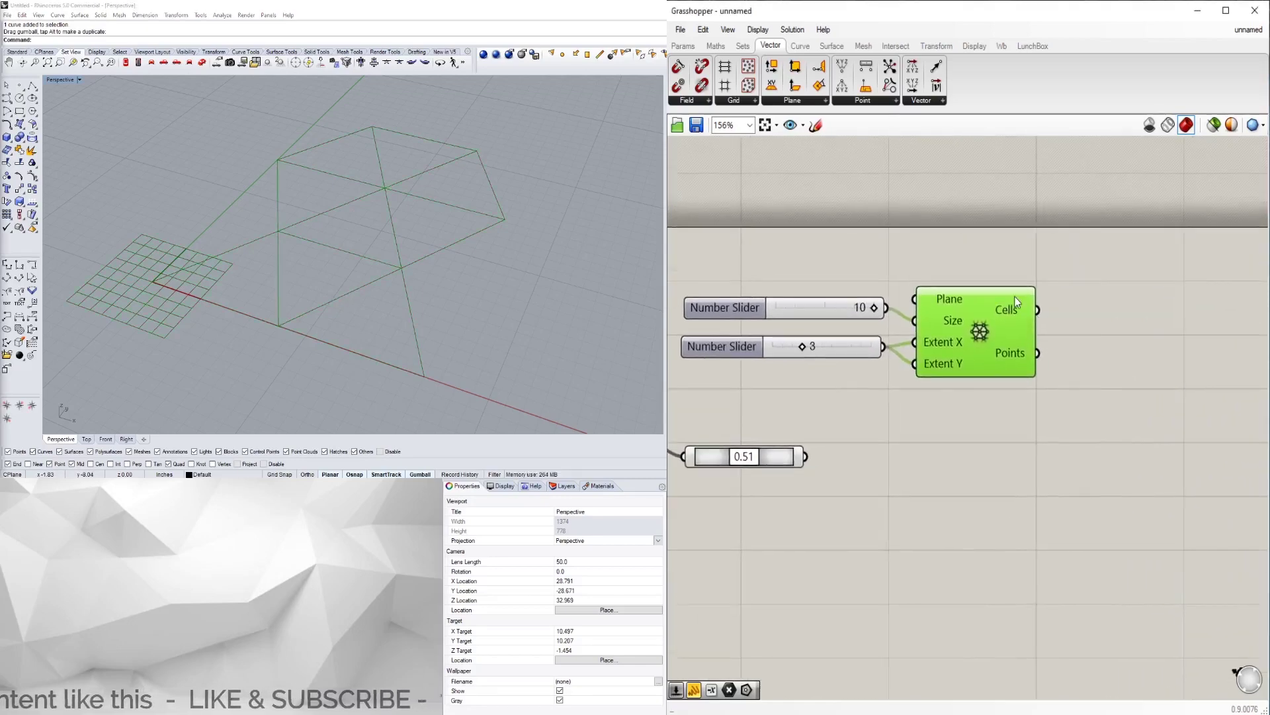
click(1069, 305)
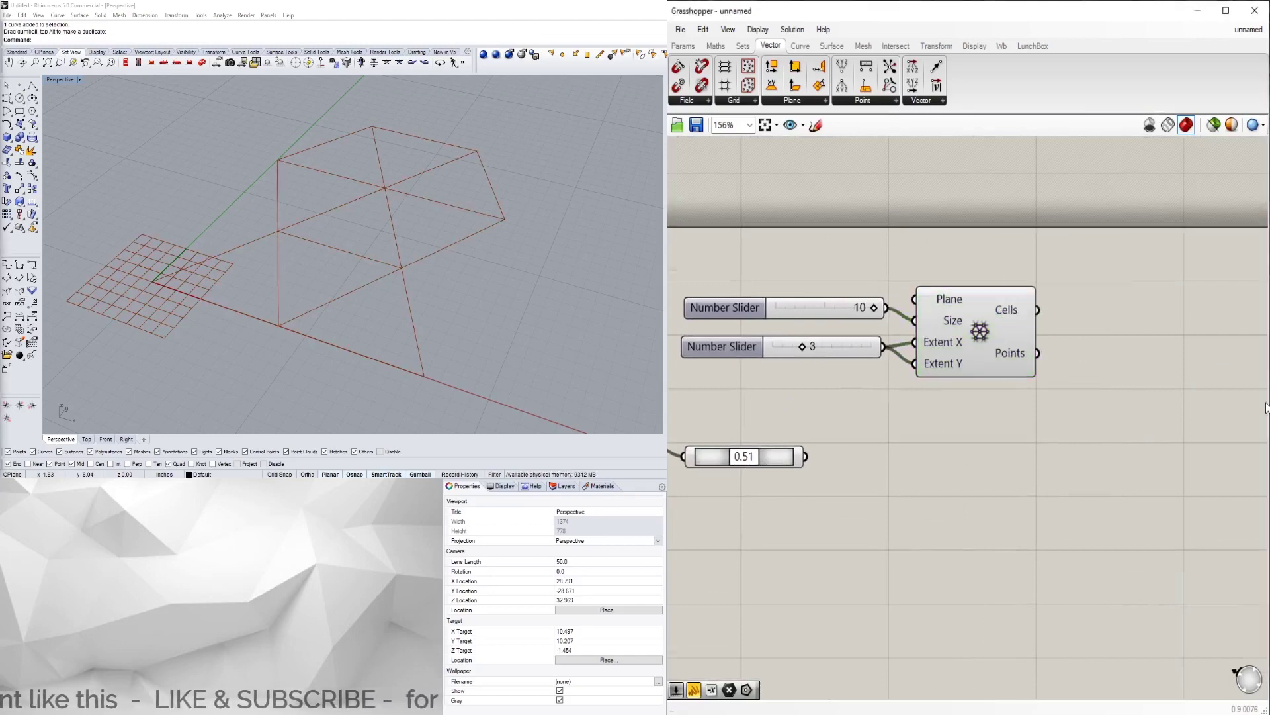
double_click(1129, 314)
text(list)
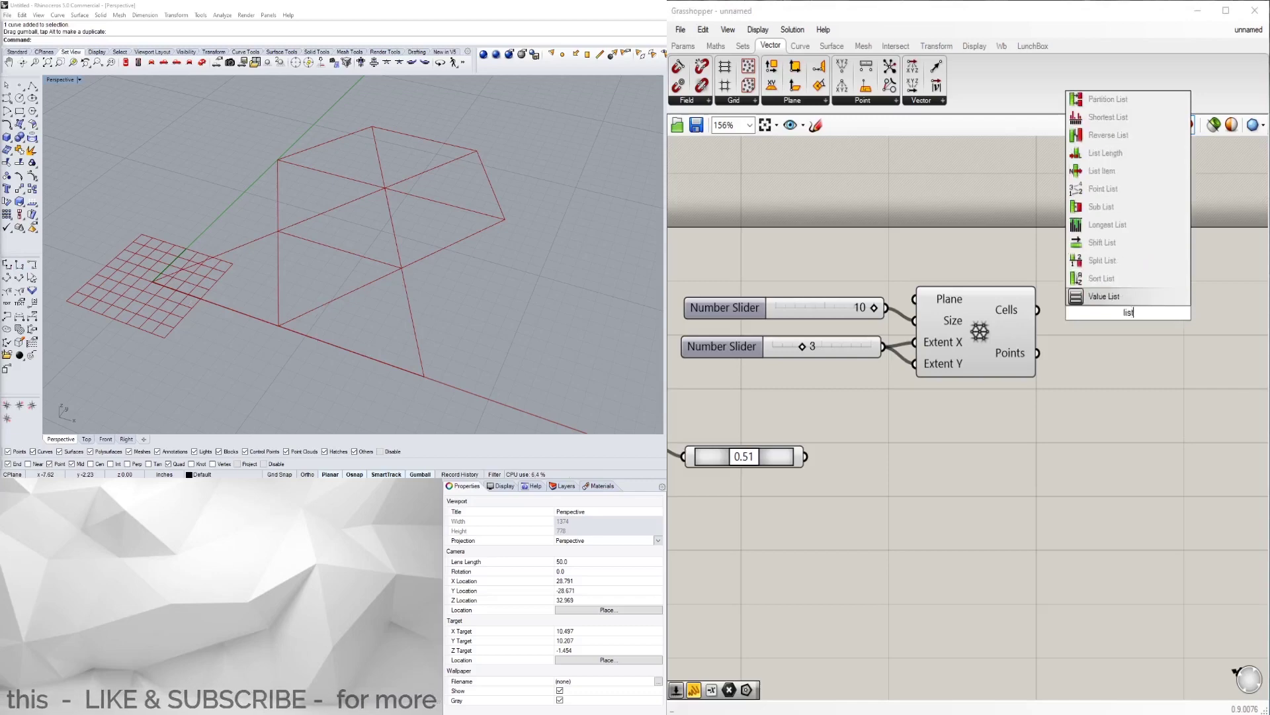
click(1126, 165)
right_drag(1082, 287, 1025, 289)
drag(1085, 322, 1124, 325)
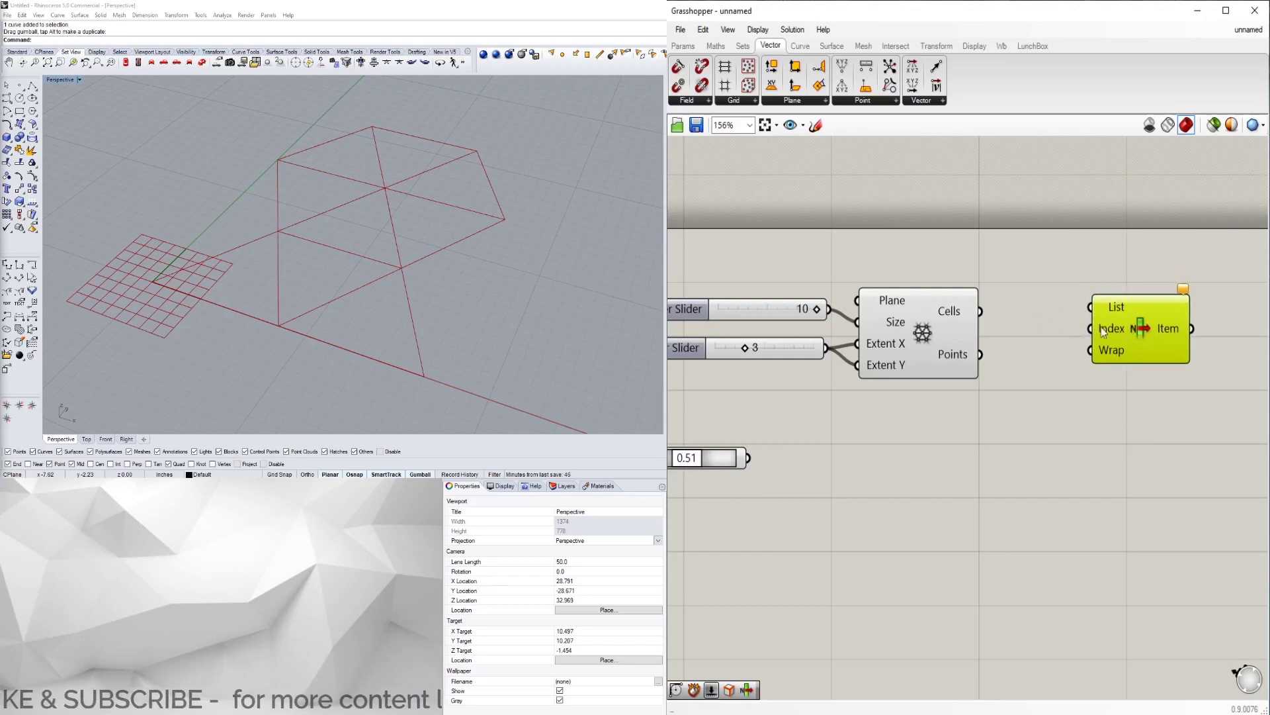
drag(981, 311, 1091, 306)
- Flatten List Item's List input and move List Item closer to the grid
click(1138, 338)
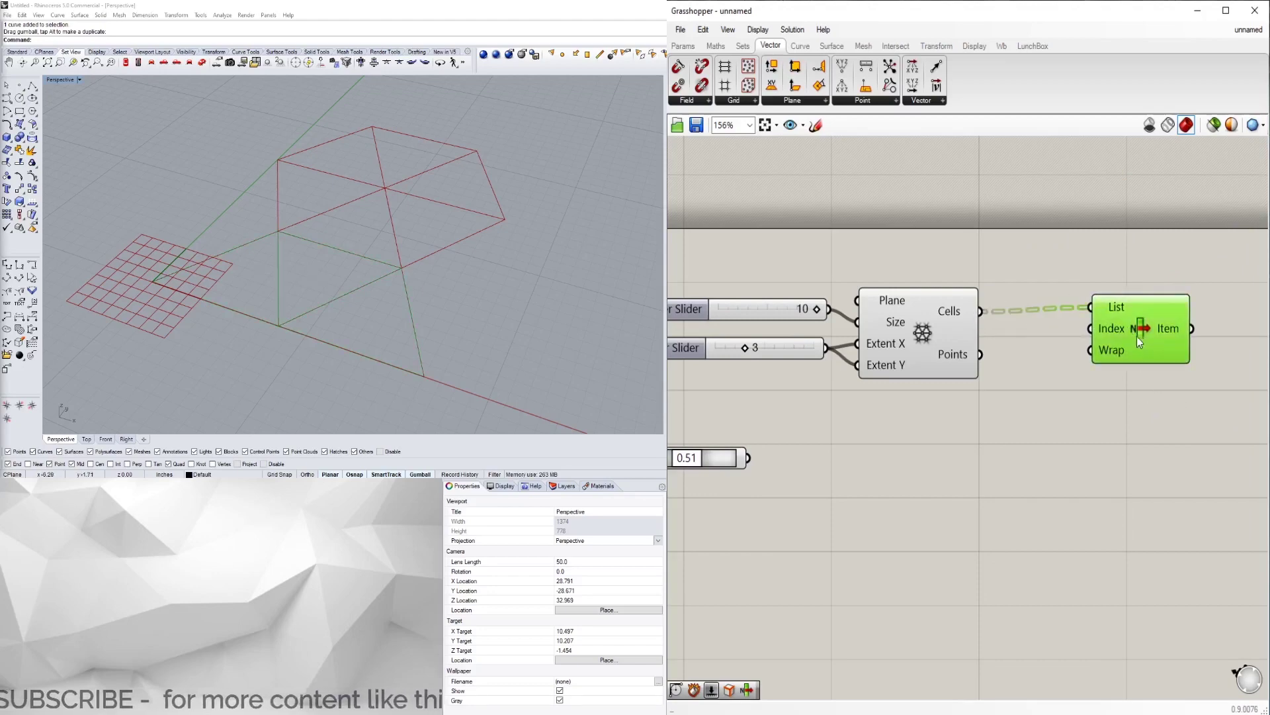
right_click(1106, 308)
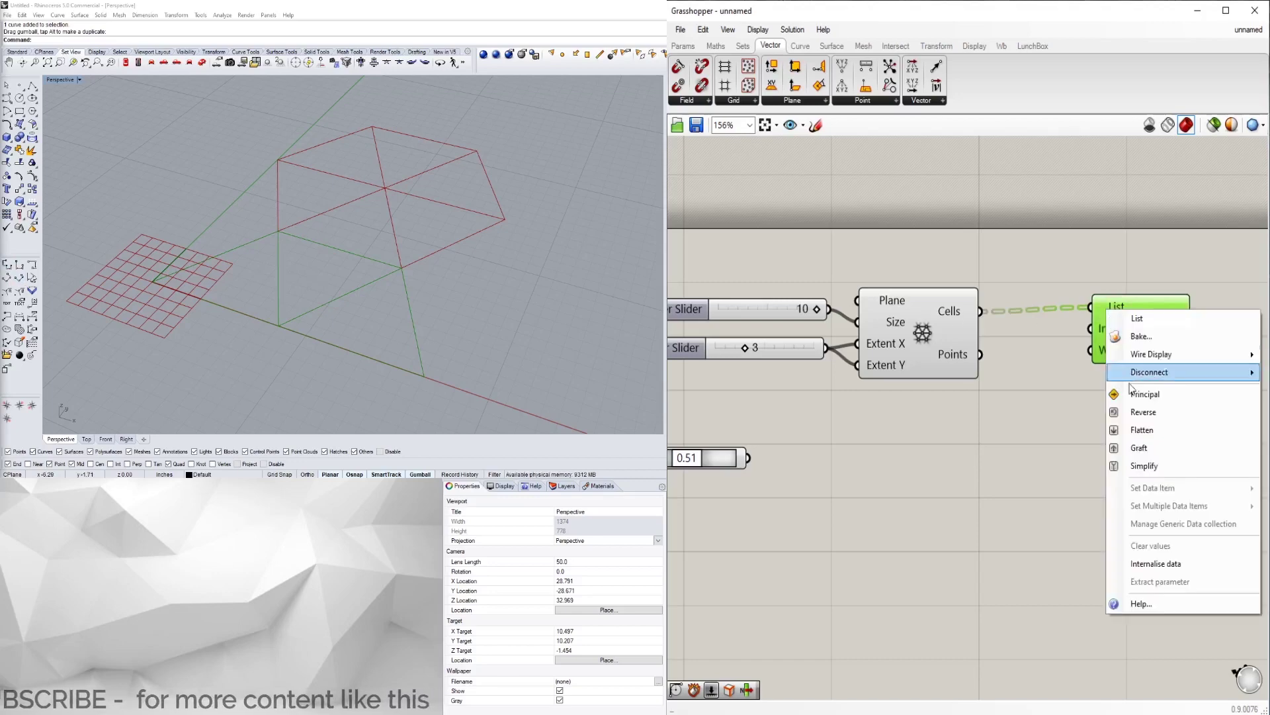
click(1154, 430)
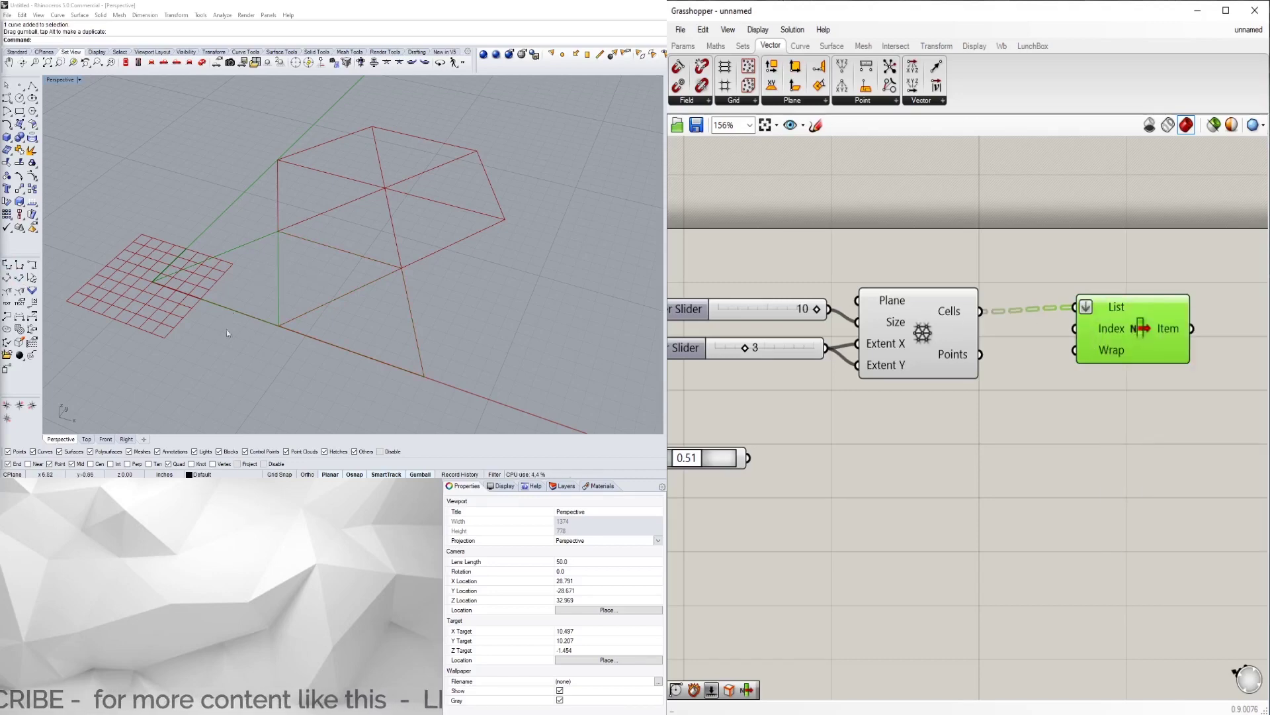
scroll(1128, 402, down, 1)
right_drag(1127, 402, 1018, 404)
scroll(1019, 402, up, 1)
drag(1022, 345, 983, 344)
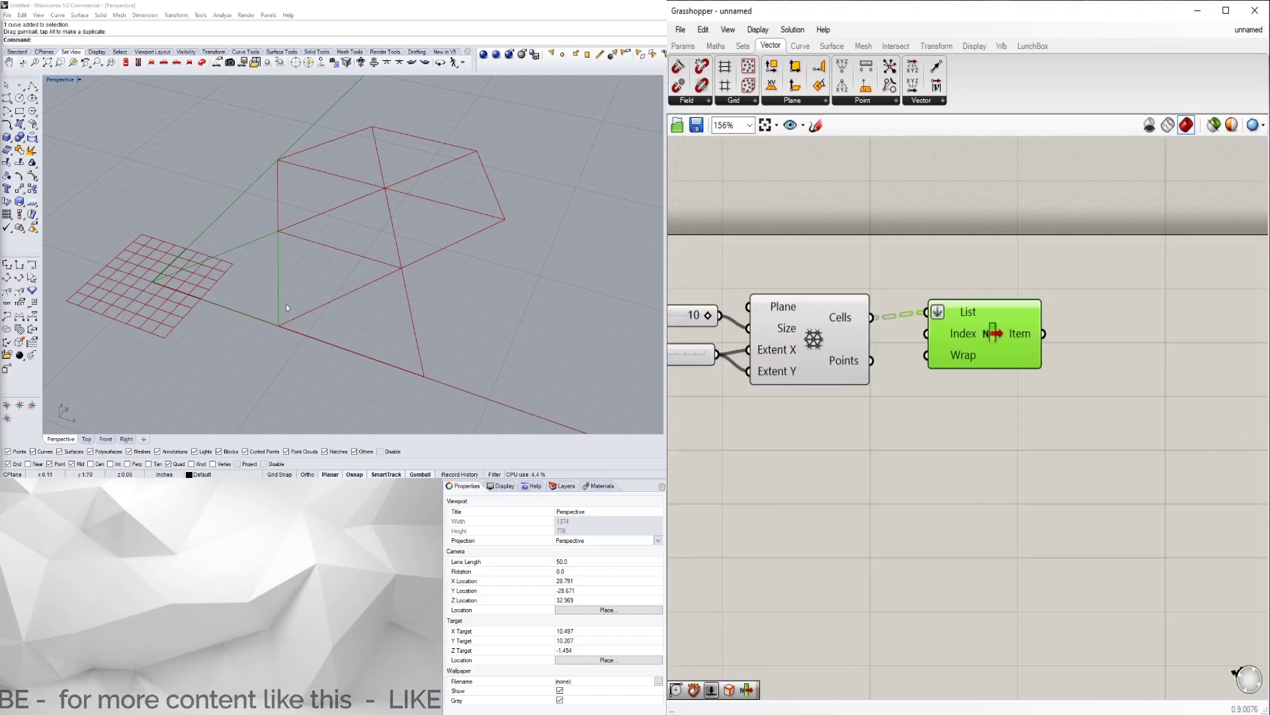
scroll(263, 303, down, 2)
right_drag(260, 299, 344, 235)
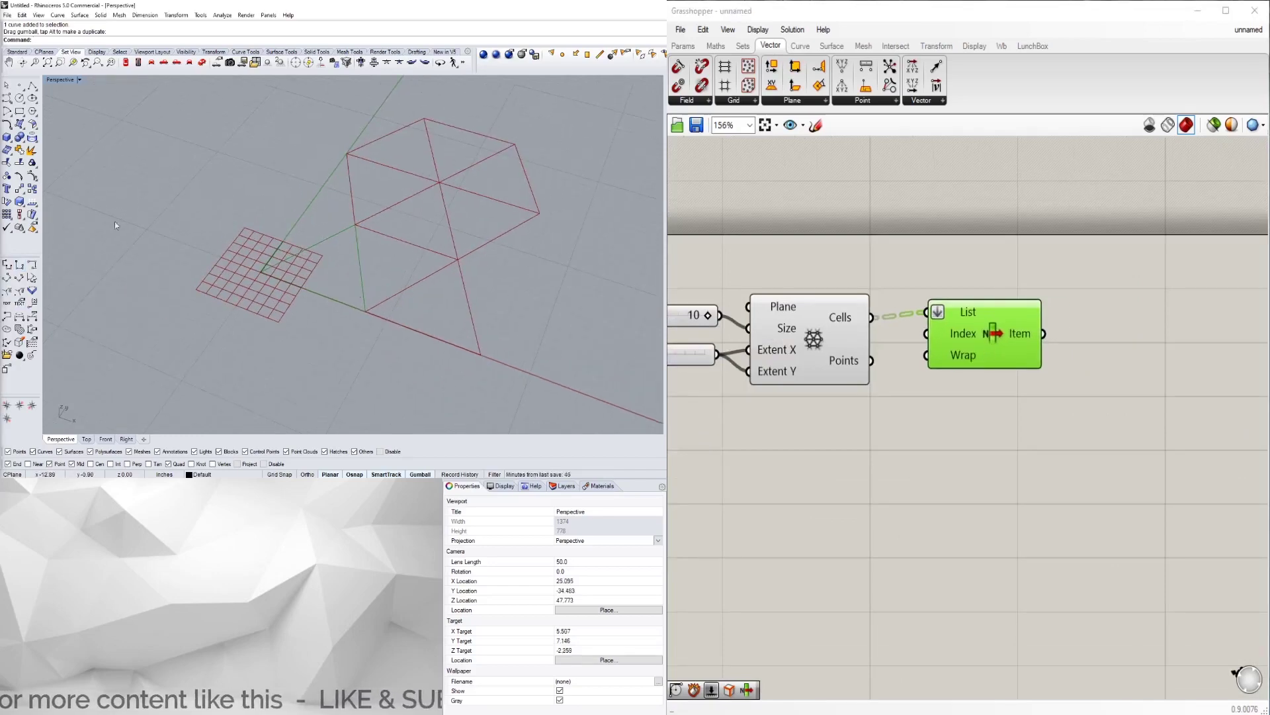
scroll(985, 444, down, 2)
right_drag(981, 401, 1086, 352)
scroll(1087, 348, up, 1)
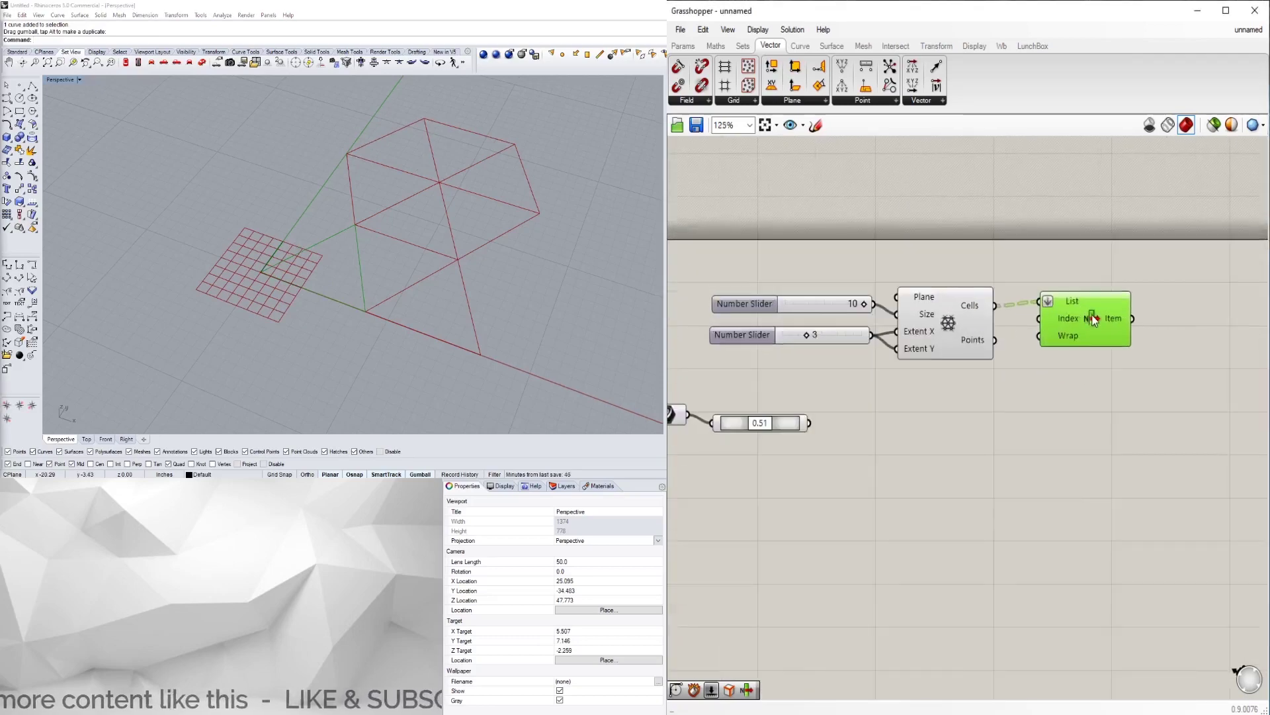
scroll(1090, 314, up, 3)
- Add an Explode component via 'expl' and wire List Item's Item output into its Curve input
click(1141, 415)
double_click(1139, 417)
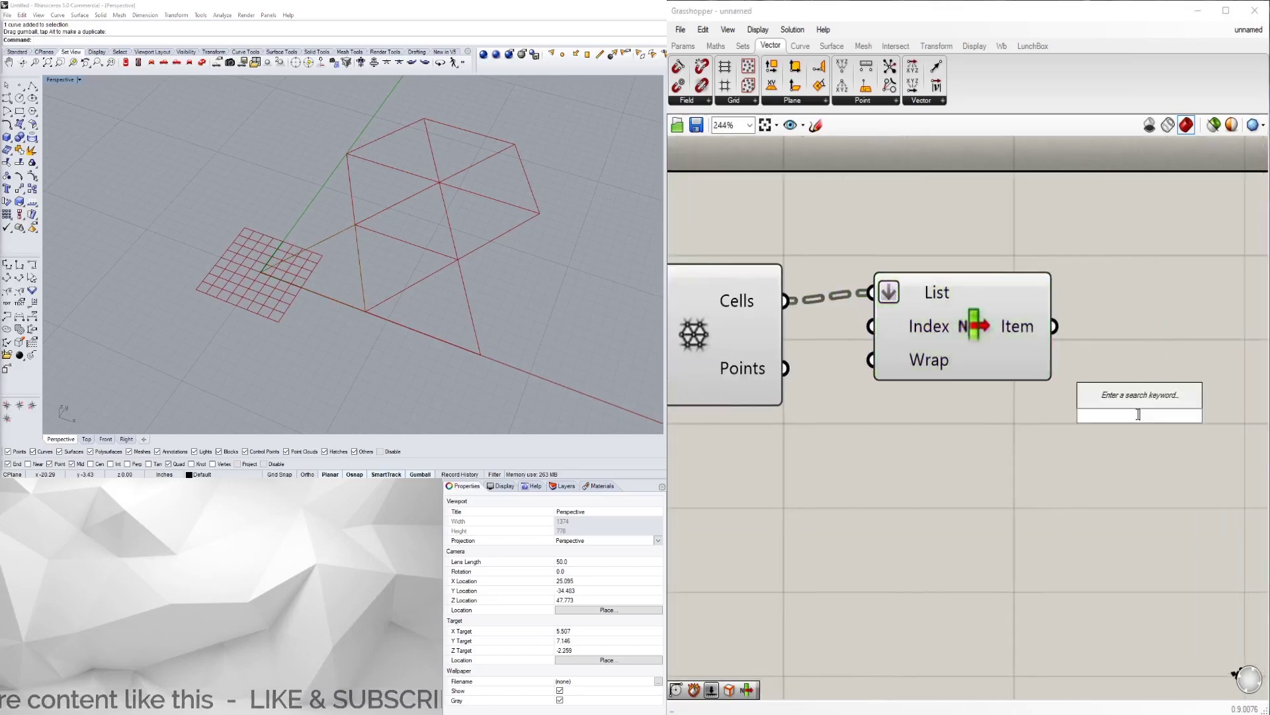
text(expl)
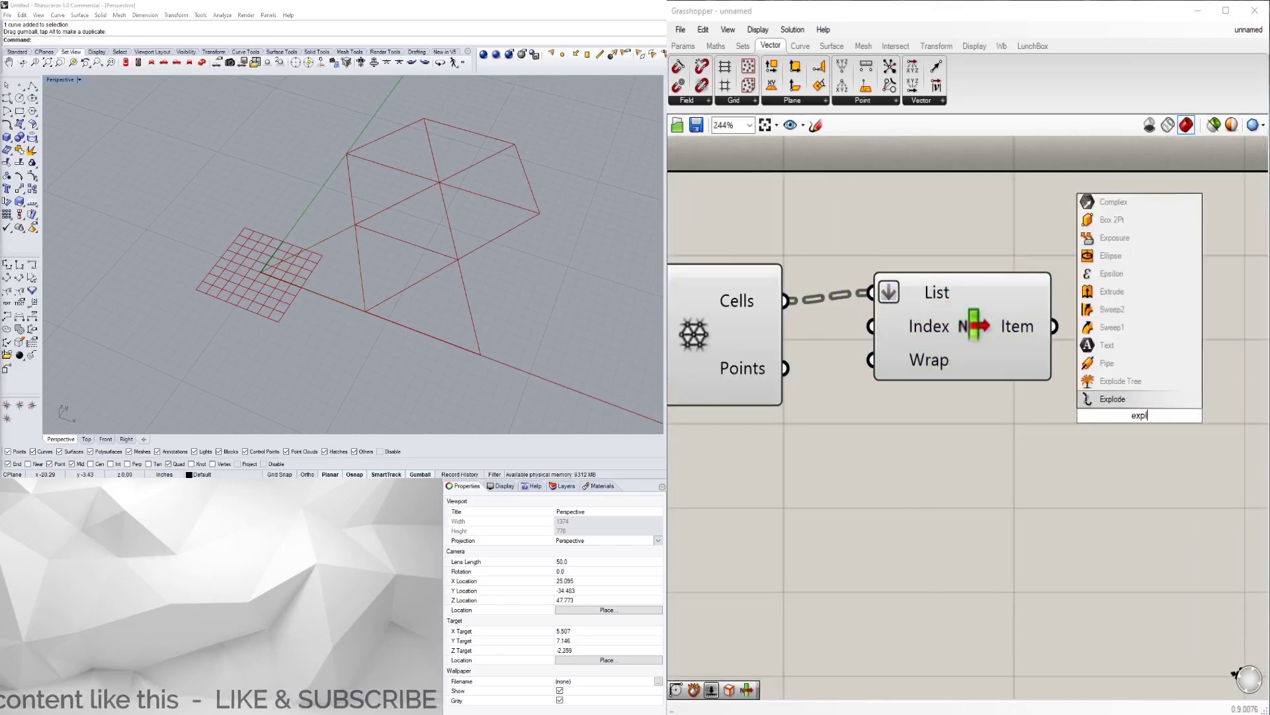
click(1107, 400)
drag(1121, 408, 1186, 367)
right_drag(1140, 412, 918, 411)
scroll(923, 405, down, 3)
drag(882, 362, 903, 377)
drag(932, 384, 936, 369)
click(948, 408)
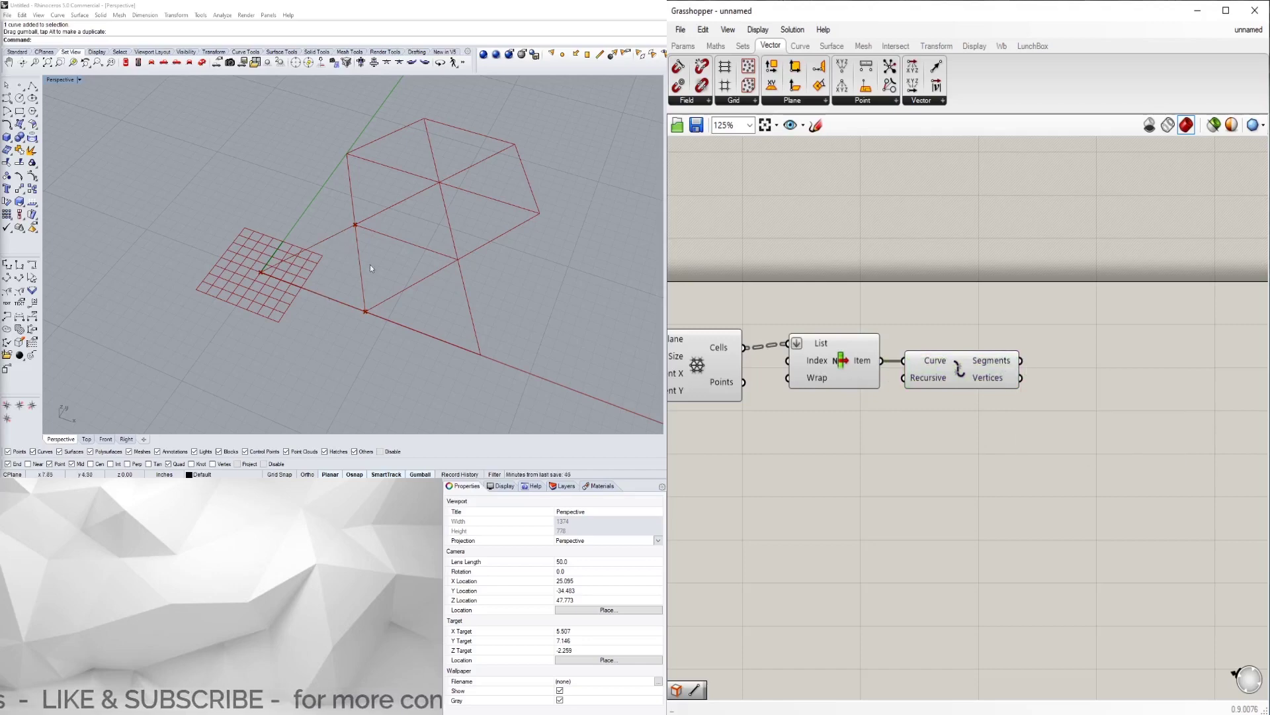
- Move the 0.51 point component beside Explode, wire Segments in, and test other values
scroll(1026, 425, down, 3)
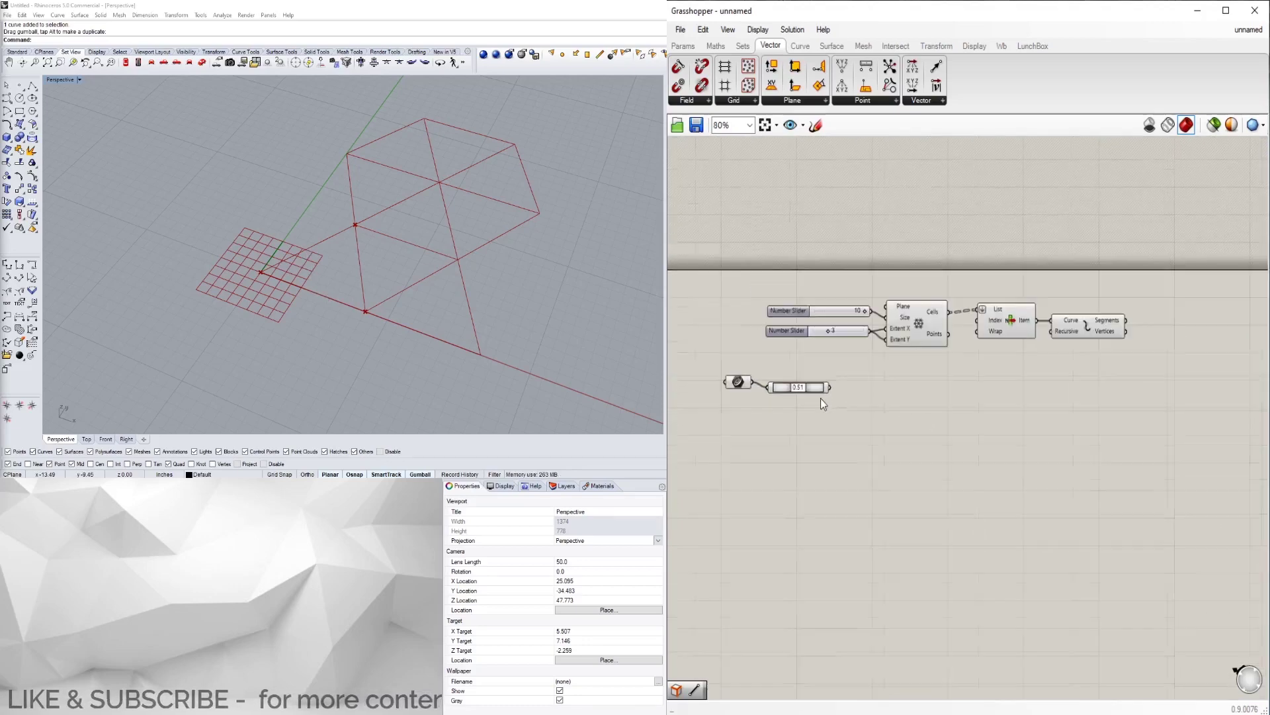
drag(816, 389, 1210, 346)
drag(1126, 320, 1154, 341)
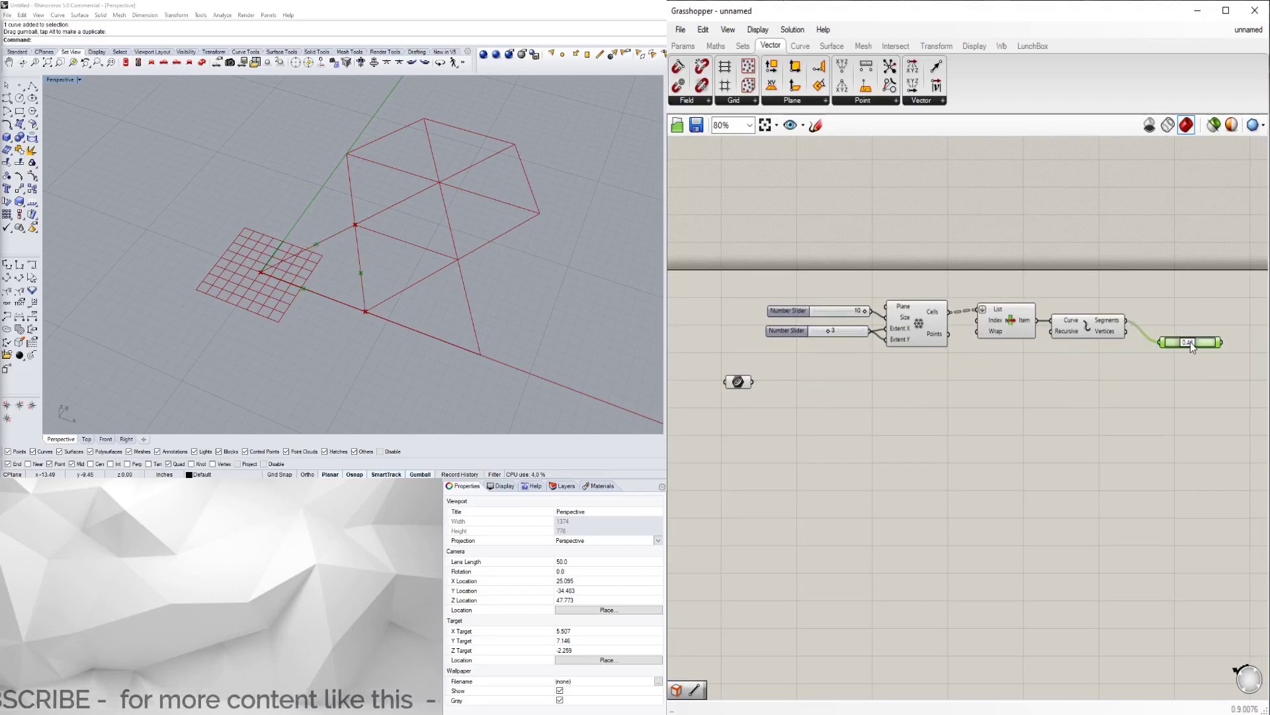
scroll(324, 261, up, 6)
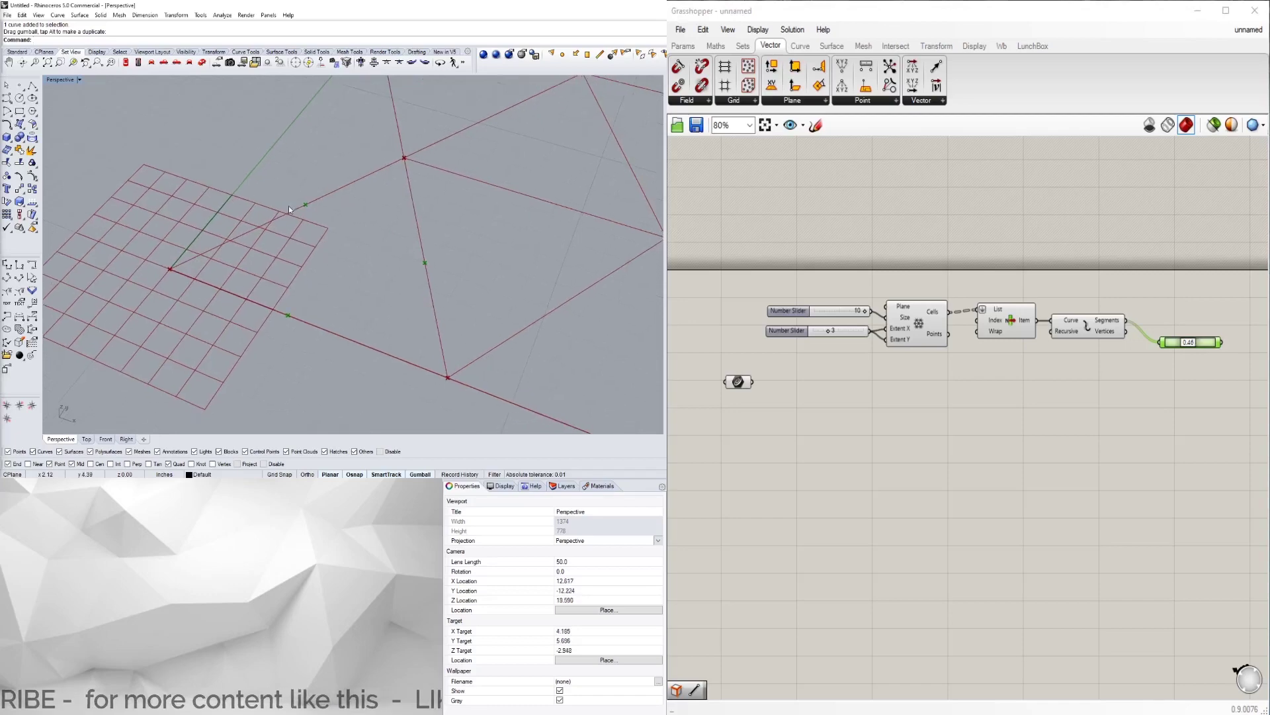
drag(1189, 339, 1142, 322)
- Leave the parameter at 0.51, set the component next to Segments, and centre the chain
click(1130, 383)
scroll(1156, 316, up, 2)
drag(1189, 425, 1051, 334)
click(1048, 394)
scroll(1080, 377, down, 1)
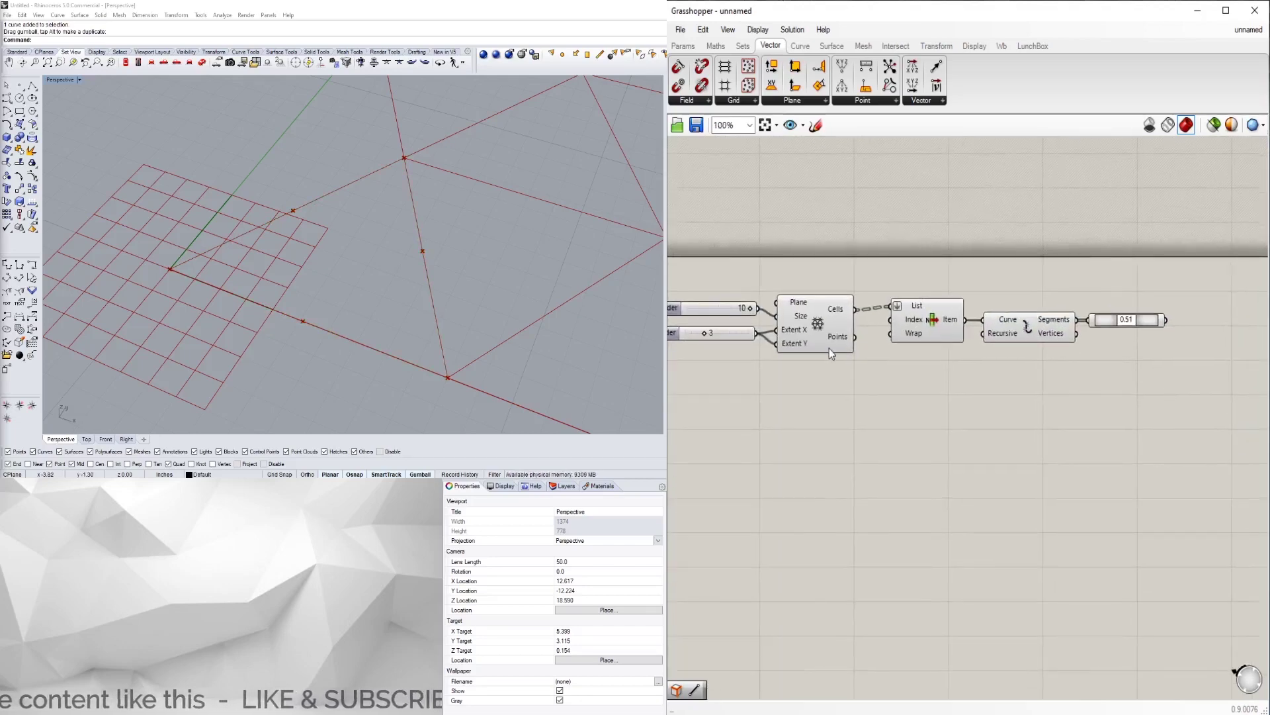
scroll(828, 348, down, 1)
right_drag(1122, 346, 1060, 344)
scroll(1105, 337, up, 2)
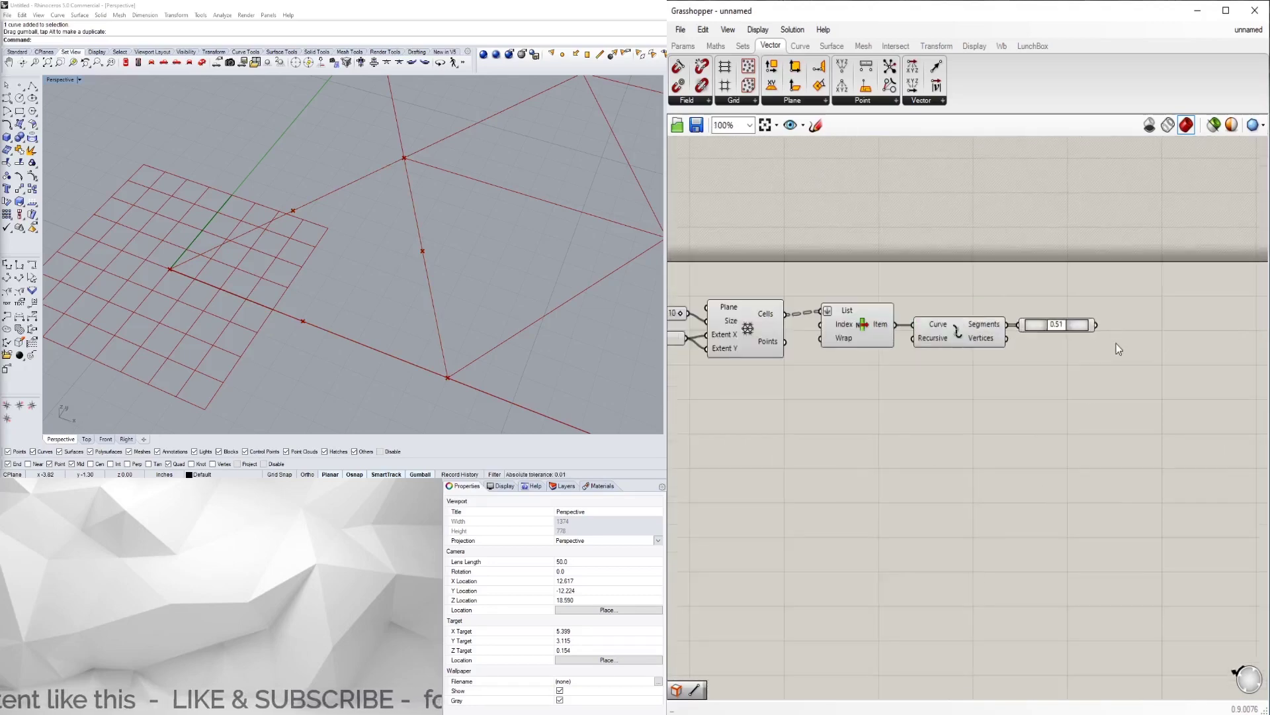
- Add a PolyLine component via 'pol' and feed the edge points into its Vertices
double_click(1157, 331)
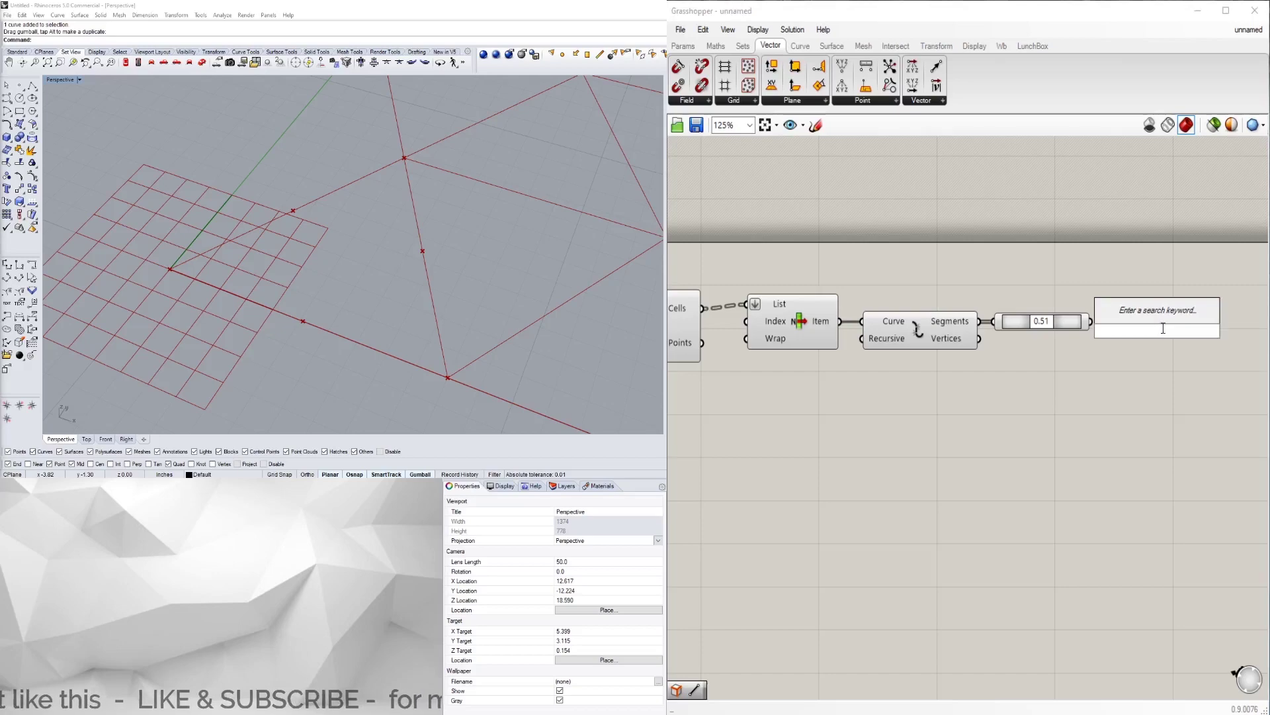
text(pol)
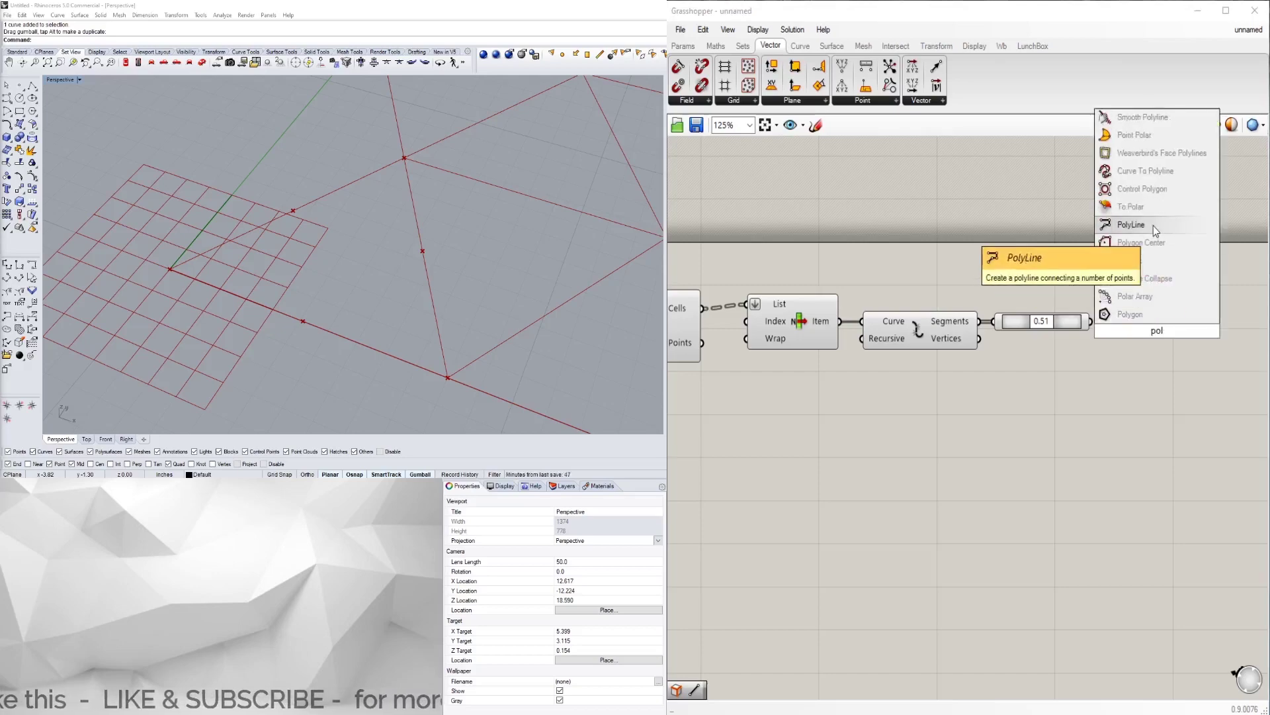
click(1147, 225)
right_drag(1173, 281, 1097, 279)
drag(1076, 333, 1108, 341)
drag(1015, 323, 1061, 327)
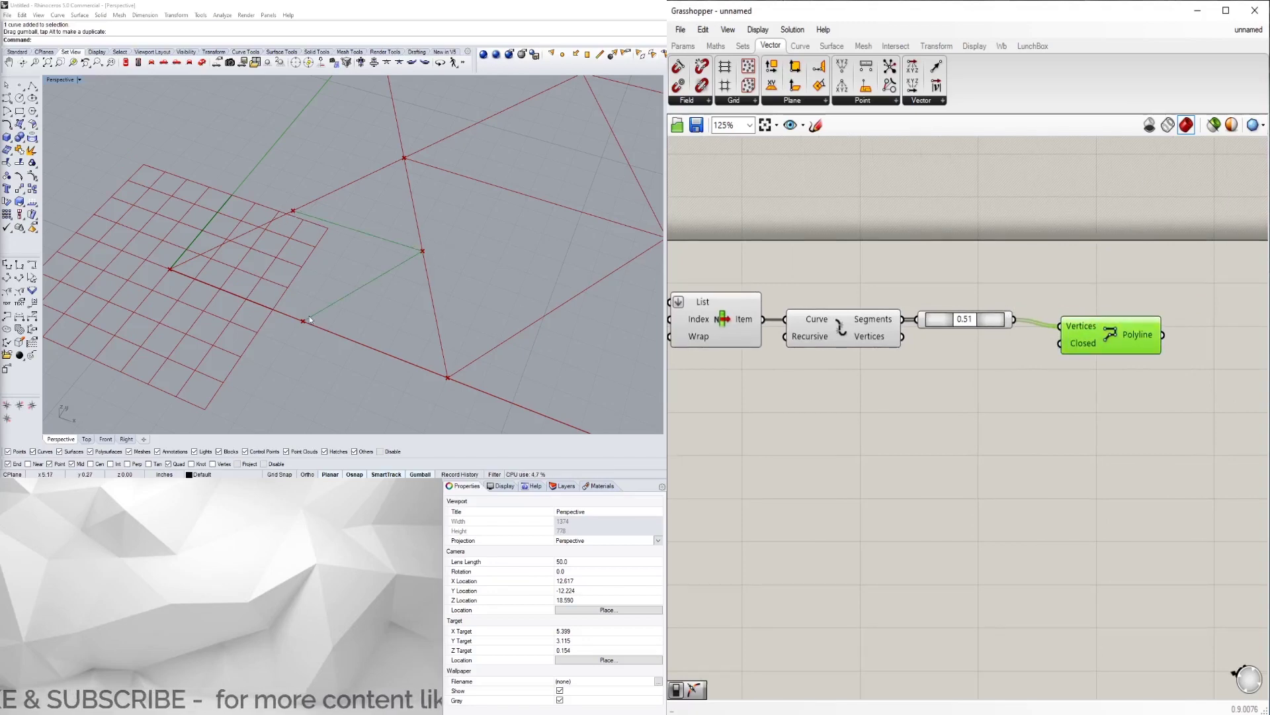
right_drag(1091, 348, 1086, 348)
- Close the polyline with a Boolean Toggle set to True wired into its Closed input
right_click(1081, 344)
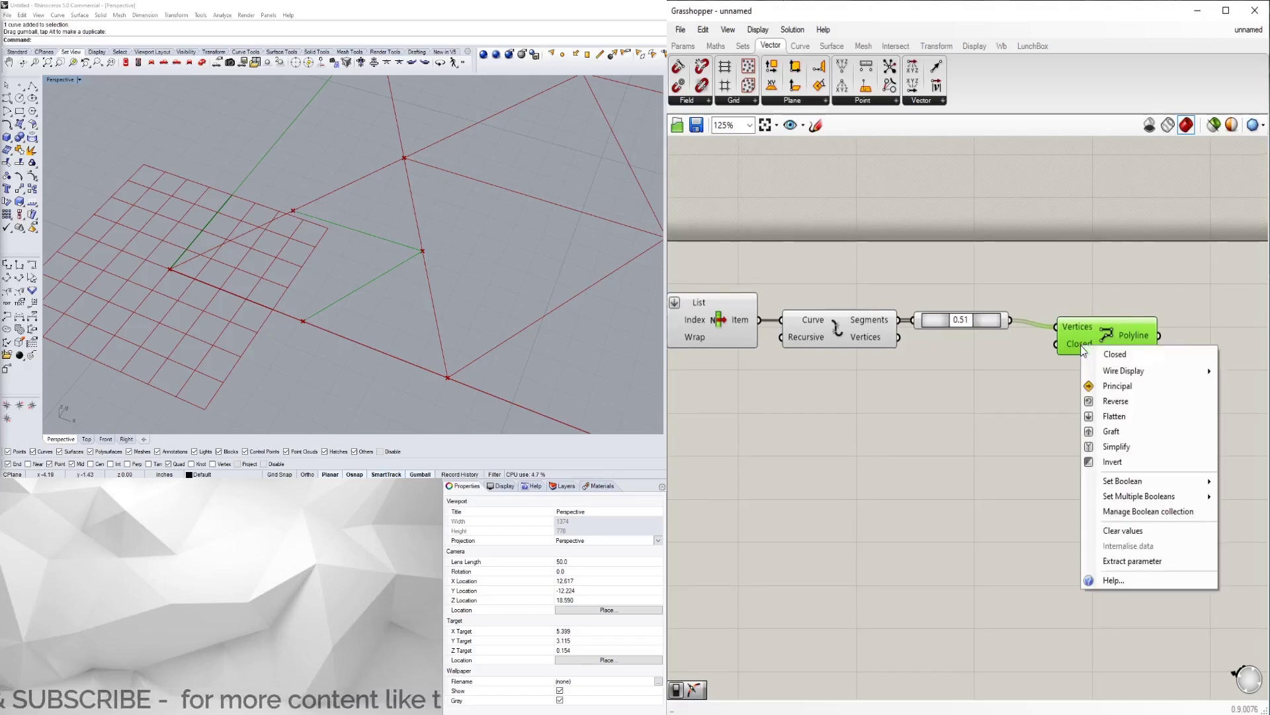
mouse_move(1114, 488)
click(1047, 498)
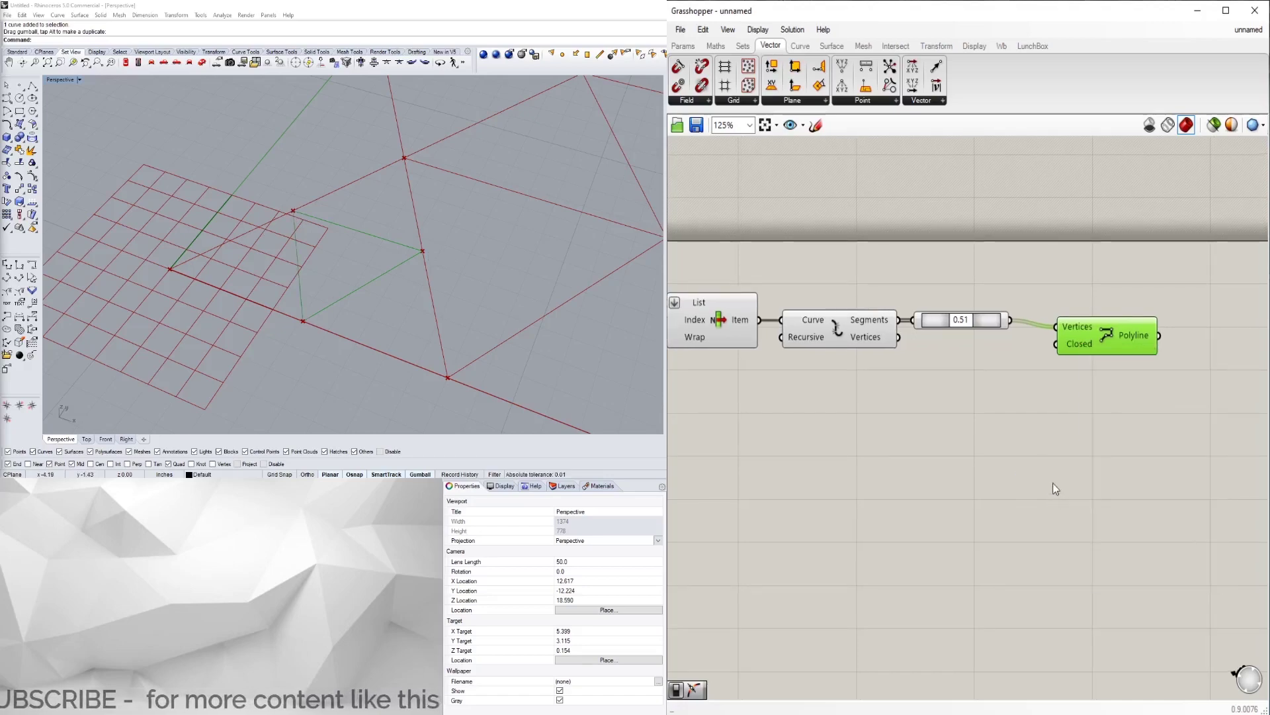
click(683, 45)
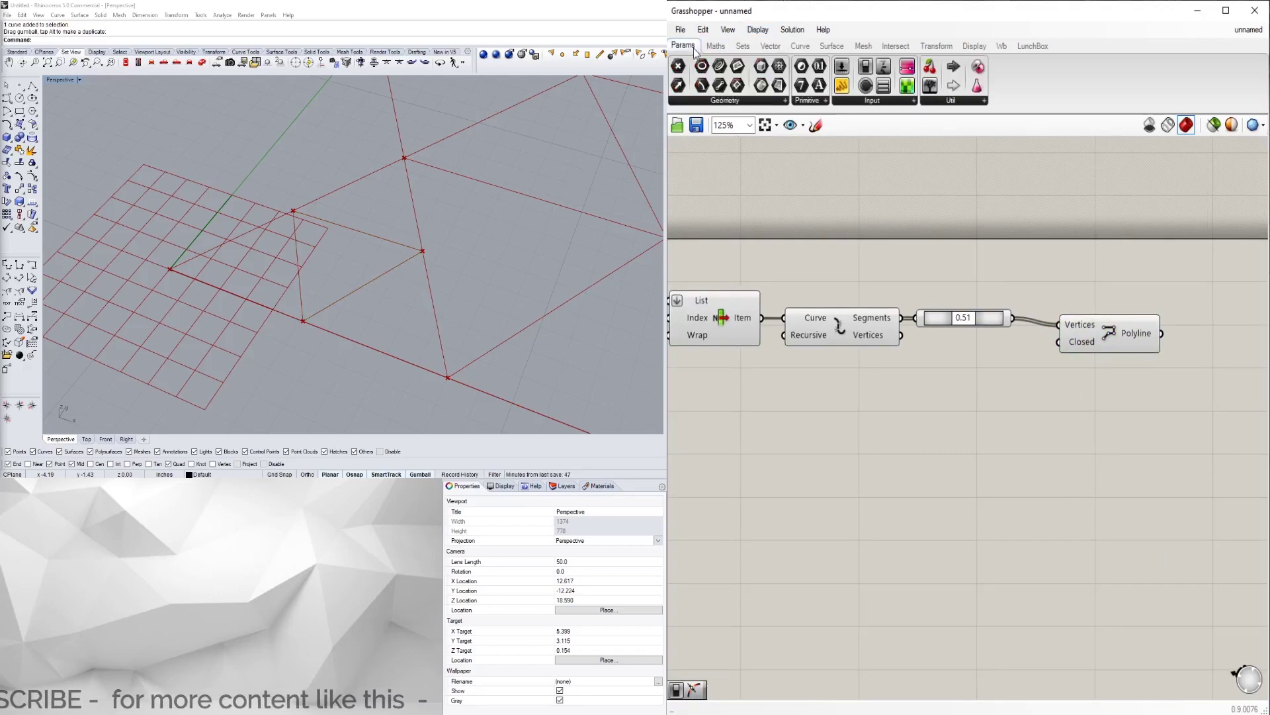
click(895, 101)
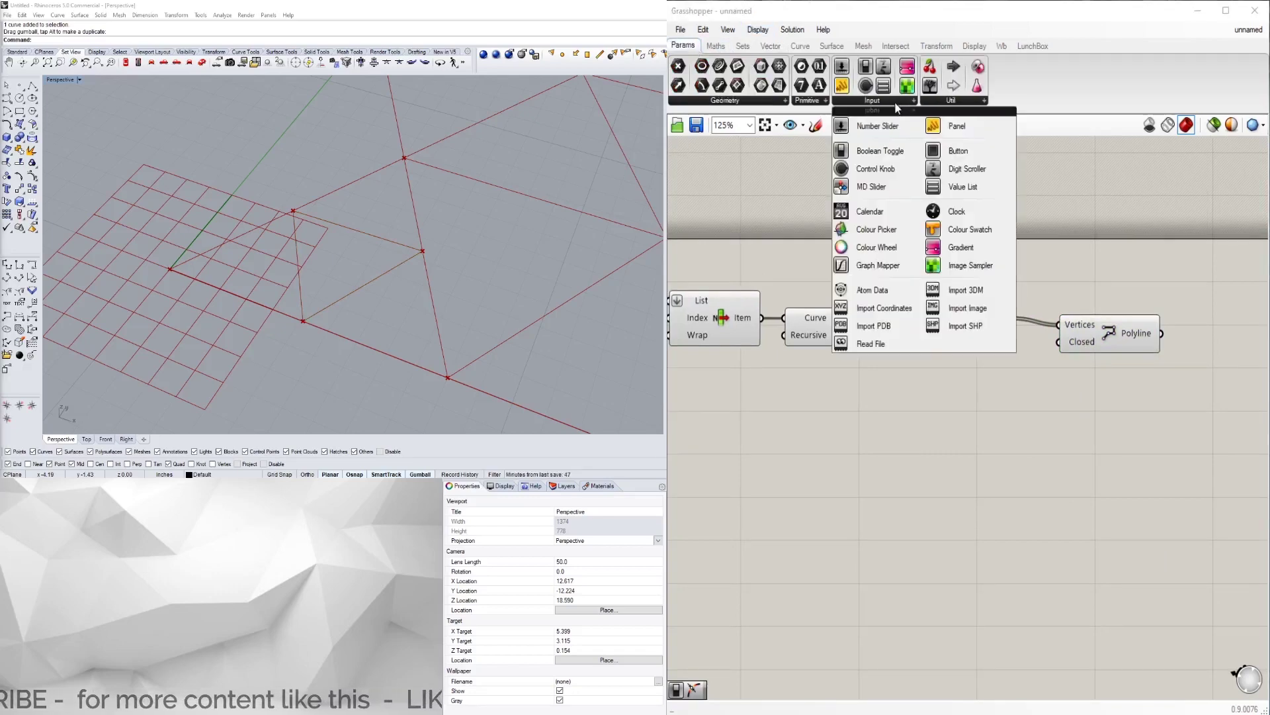
drag(880, 151, 1059, 343)
double_click(1015, 373)
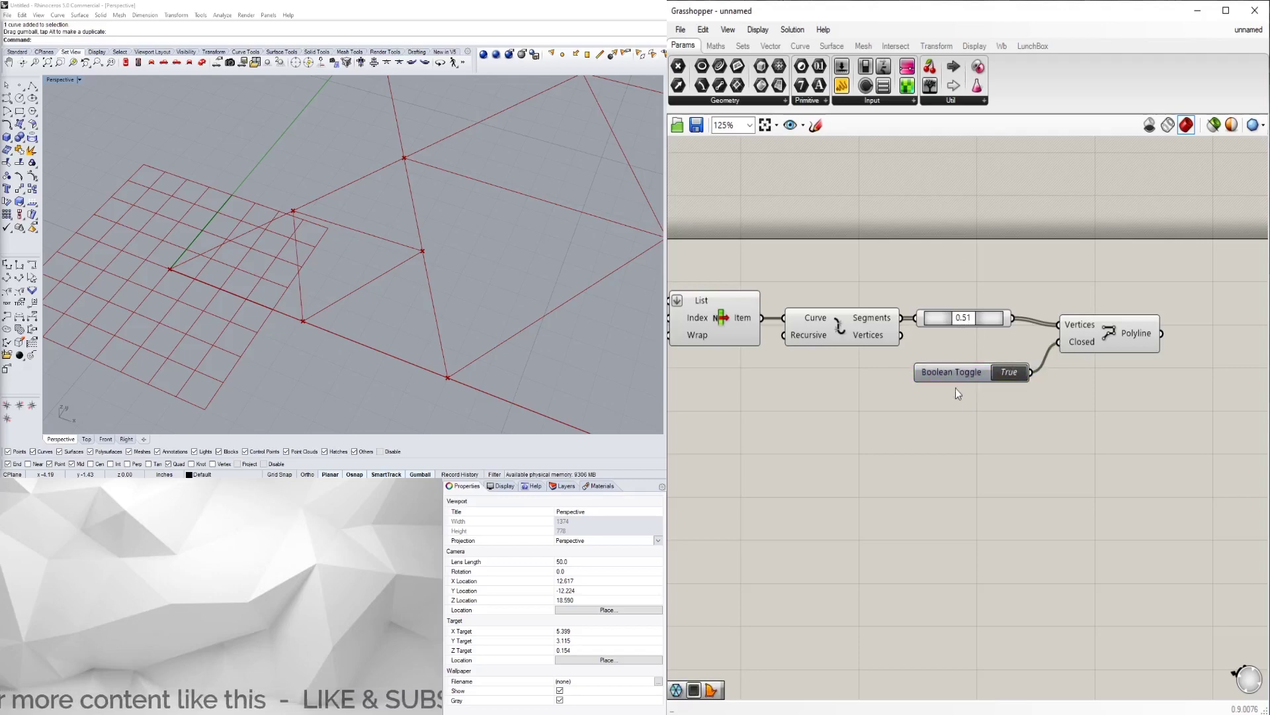
drag(954, 378, 956, 354)
click(980, 384)
scroll(1075, 384, down, 2)
right_drag(993, 456, 1067, 383)
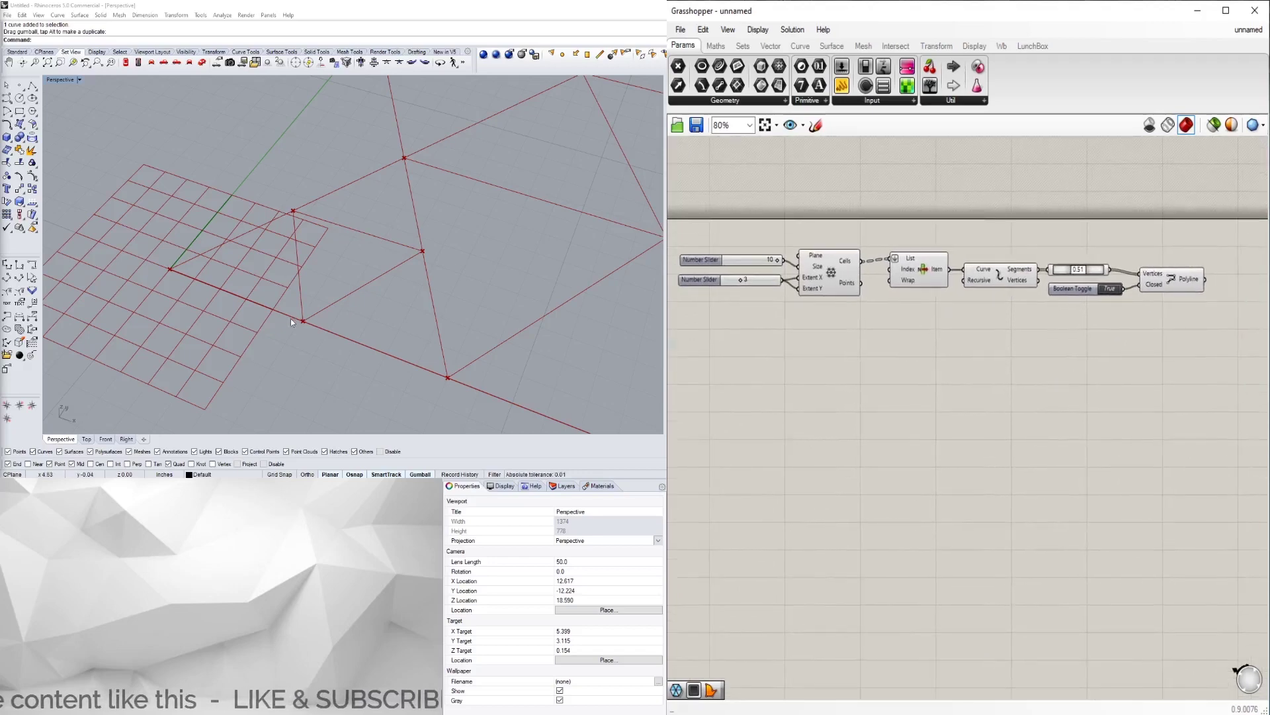
- Flatten the triangular grid's Cells output and feed it directly into Explode's Curve input
right_drag(1104, 354, 1062, 404)
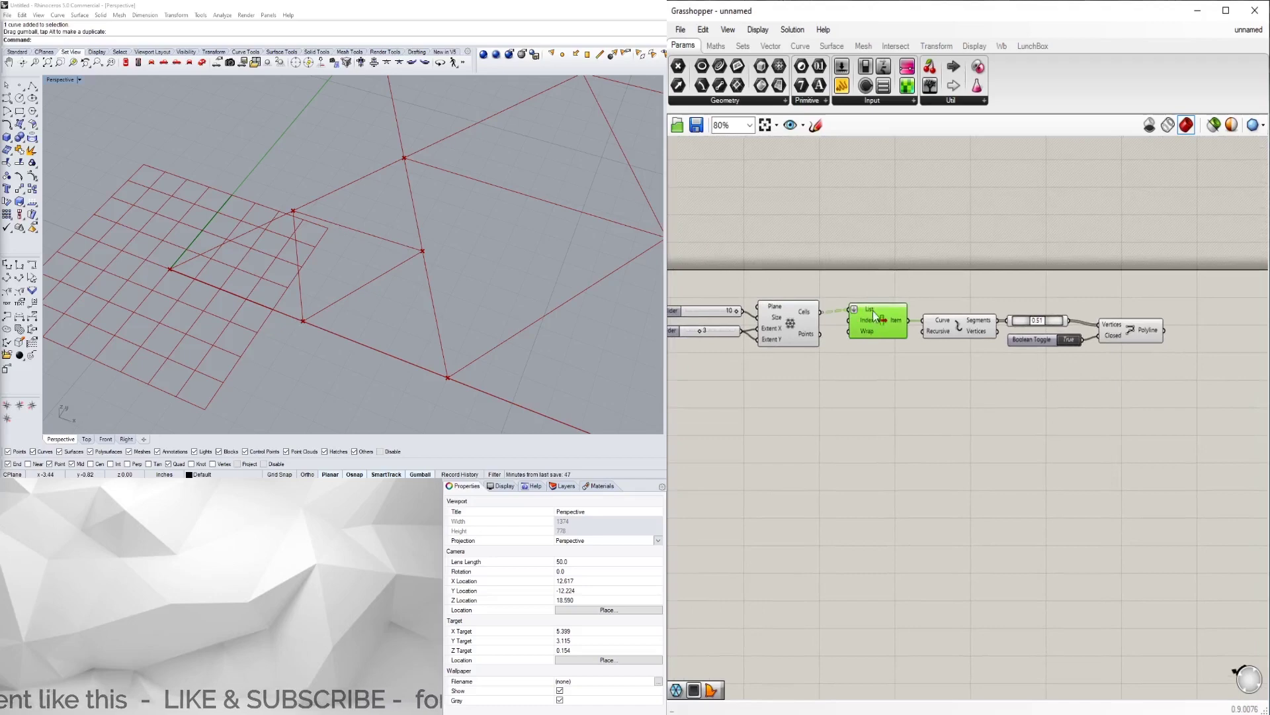
scroll(859, 323, up, 3)
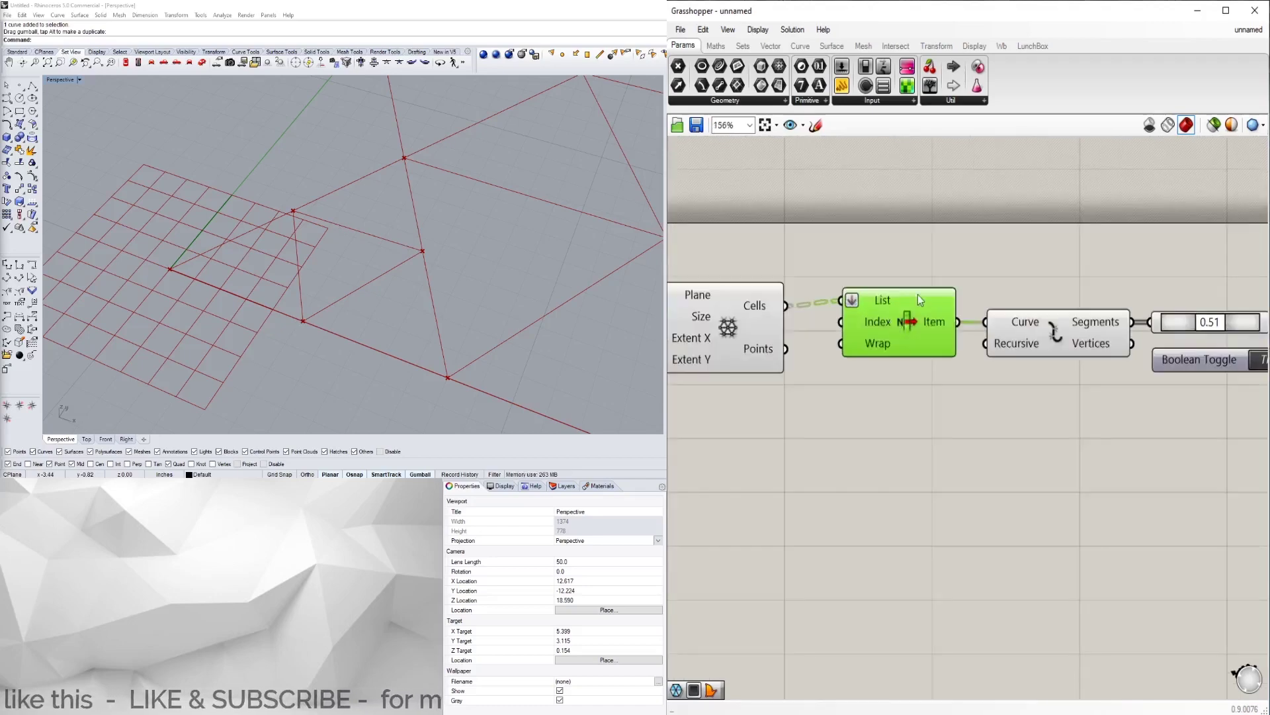
drag(887, 320, 861, 368)
click(934, 316)
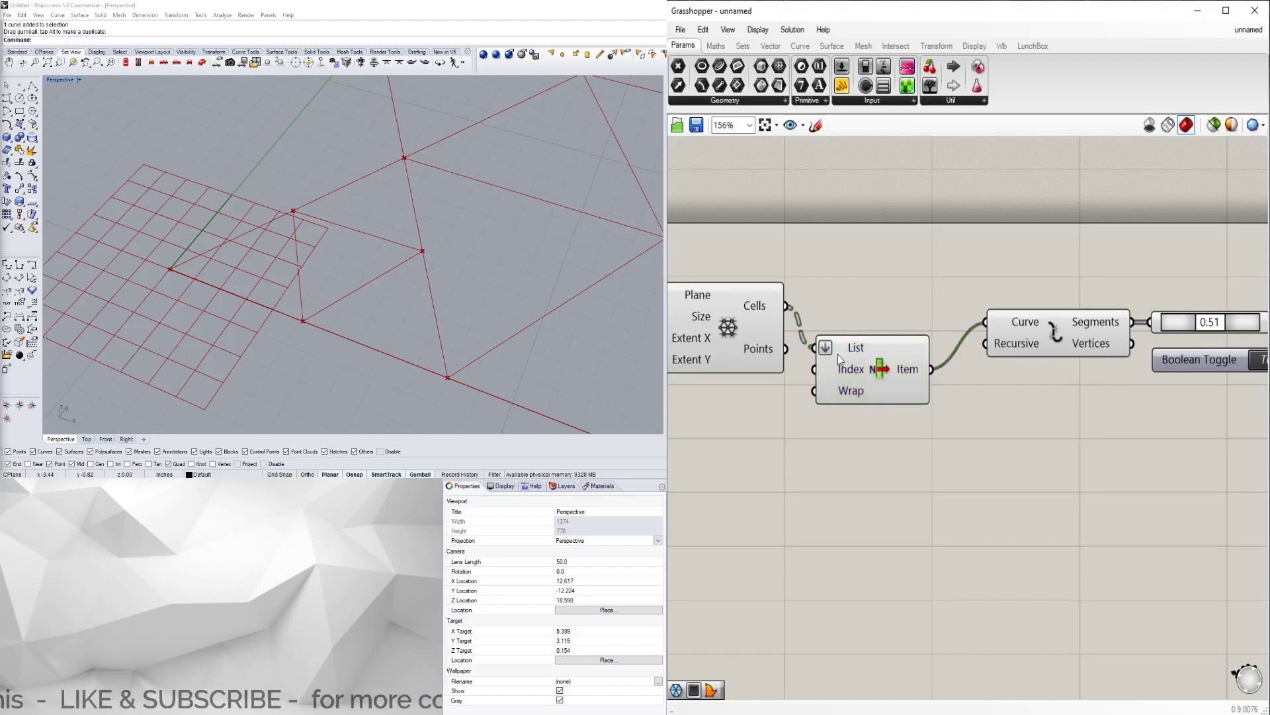
right_click(760, 302)
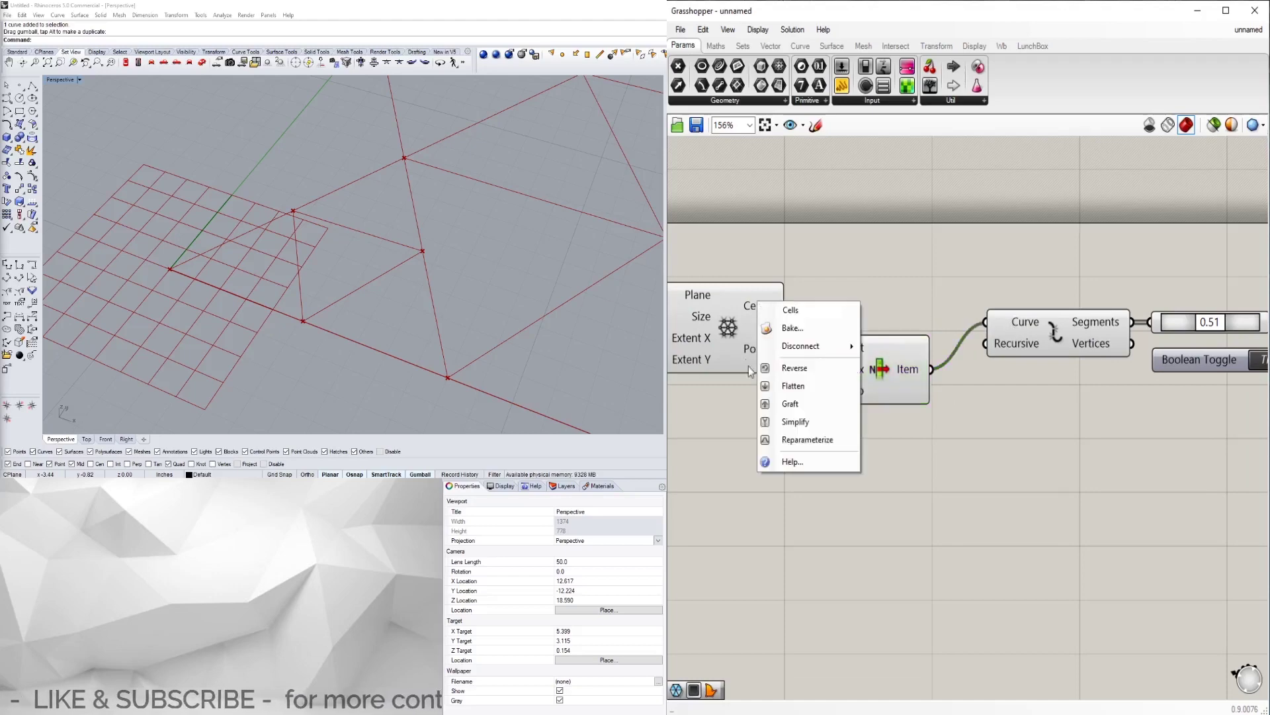
click(789, 387)
drag(802, 306, 992, 320)
- Delete the List Item component, tidy the layout and set the edge-point slider to 0.40
drag(893, 360, 914, 374)
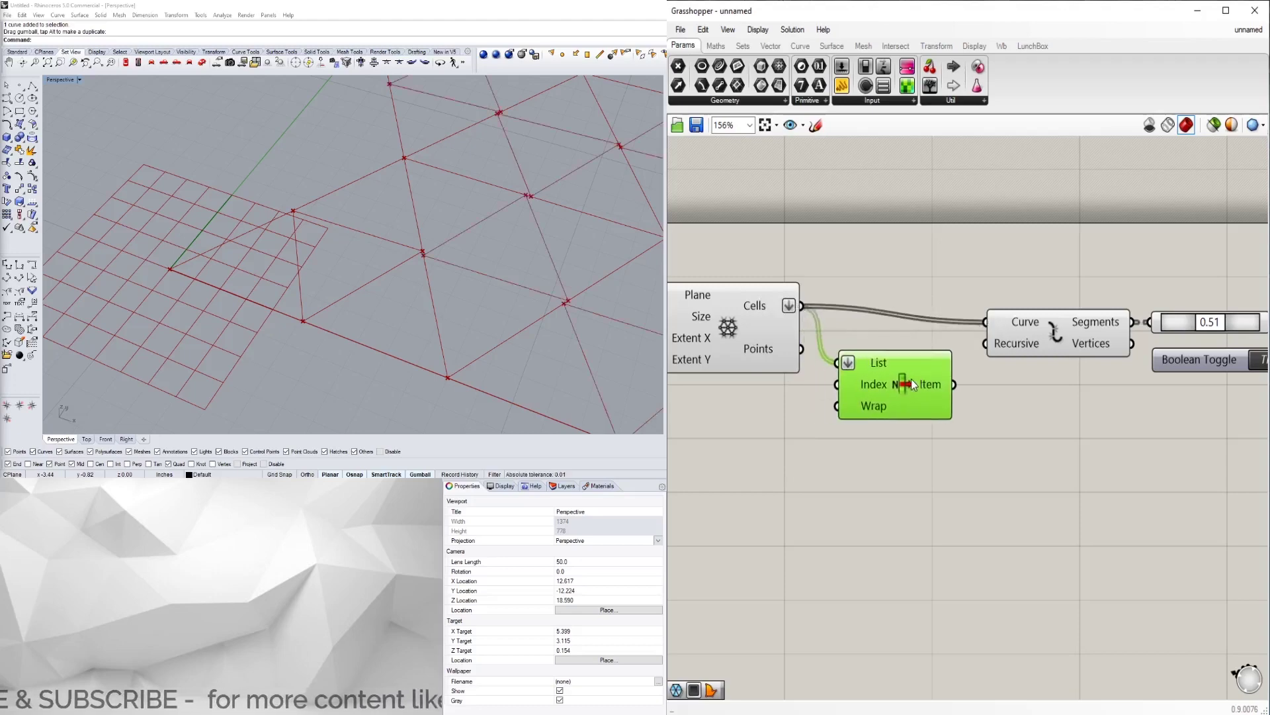
key(Delete)
scroll(510, 221, down, 5)
scroll(510, 221, up, 5)
scroll(480, 206, down, 4)
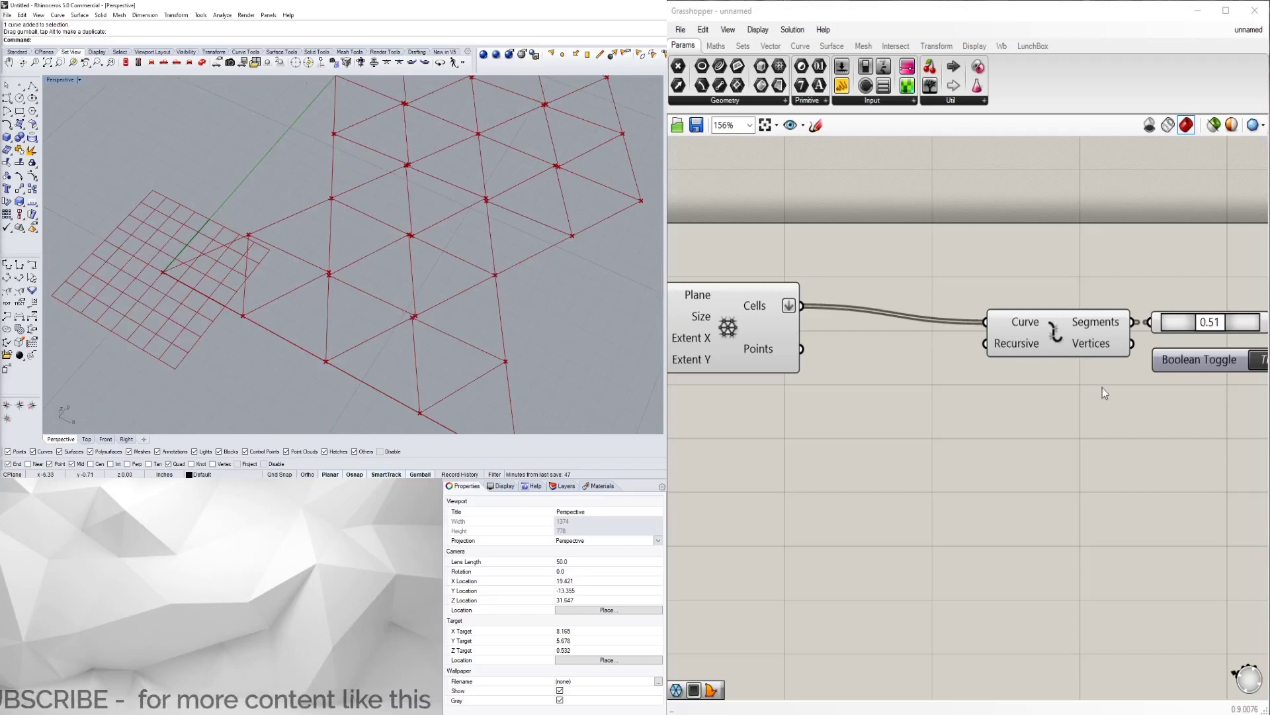
scroll(1094, 399, down, 3)
drag(1173, 421, 807, 351)
click(929, 436)
scroll(917, 334, up, 5)
drag(931, 367, 920, 390)
- Slide the edge-point parameter to 0.69 so every inner triangle rotates further
scroll(1029, 378, up, 2)
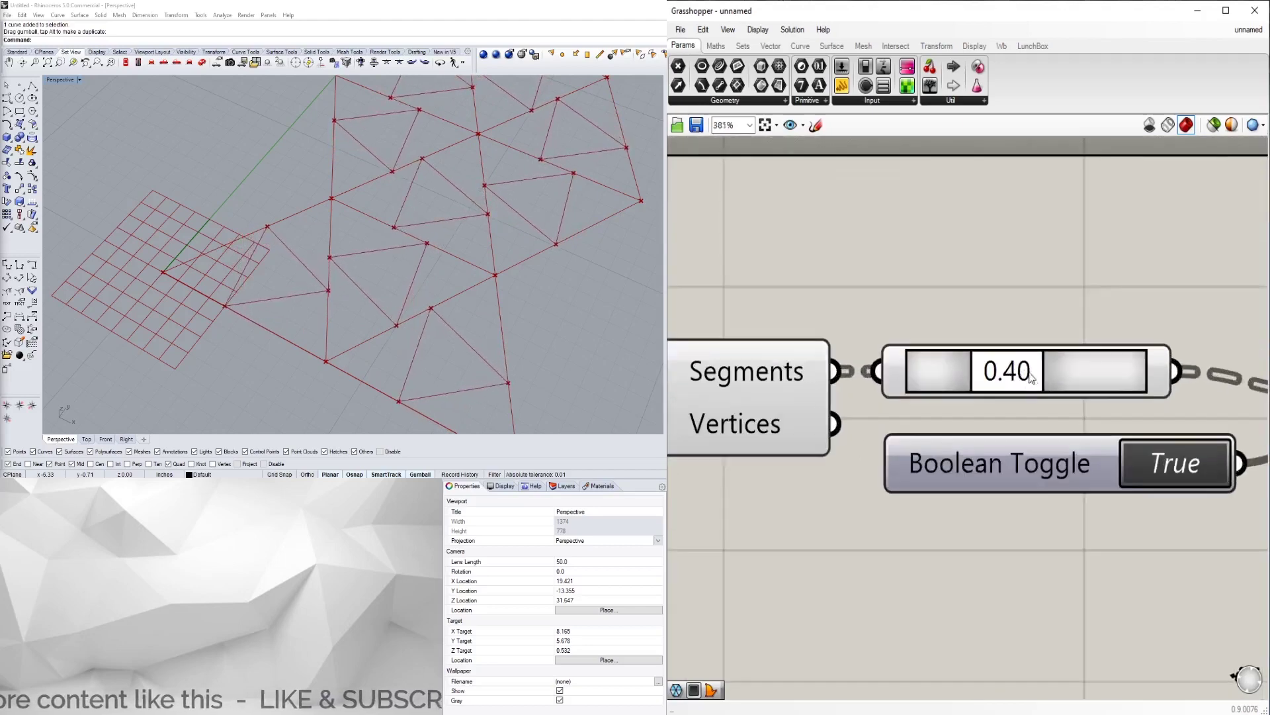
drag(1029, 378, 1062, 380)
scroll(1017, 293, down, 5)
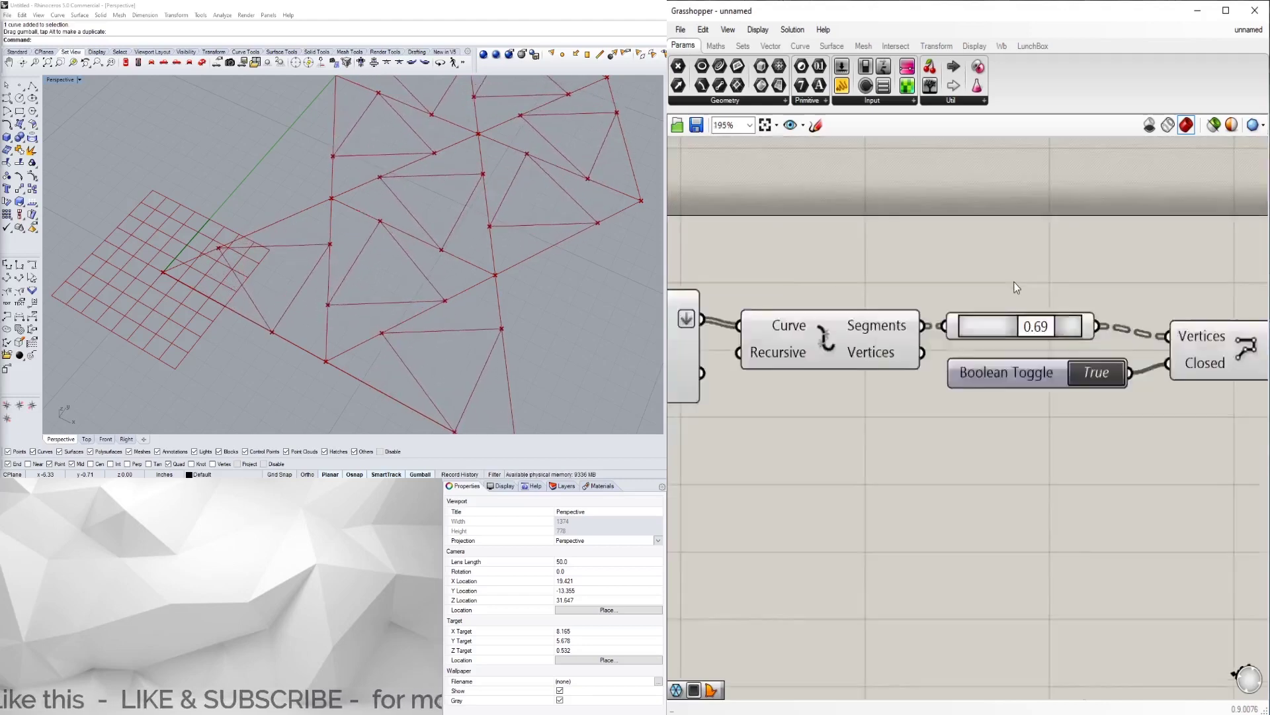
scroll(1017, 293, down, 4)
- Move the whole definition left and delete the leftover stray component
drag(1168, 420, 776, 306)
right_drag(776, 306, 878, 281)
drag(967, 316, 899, 320)
drag(870, 418, 769, 363)
key(Delete)
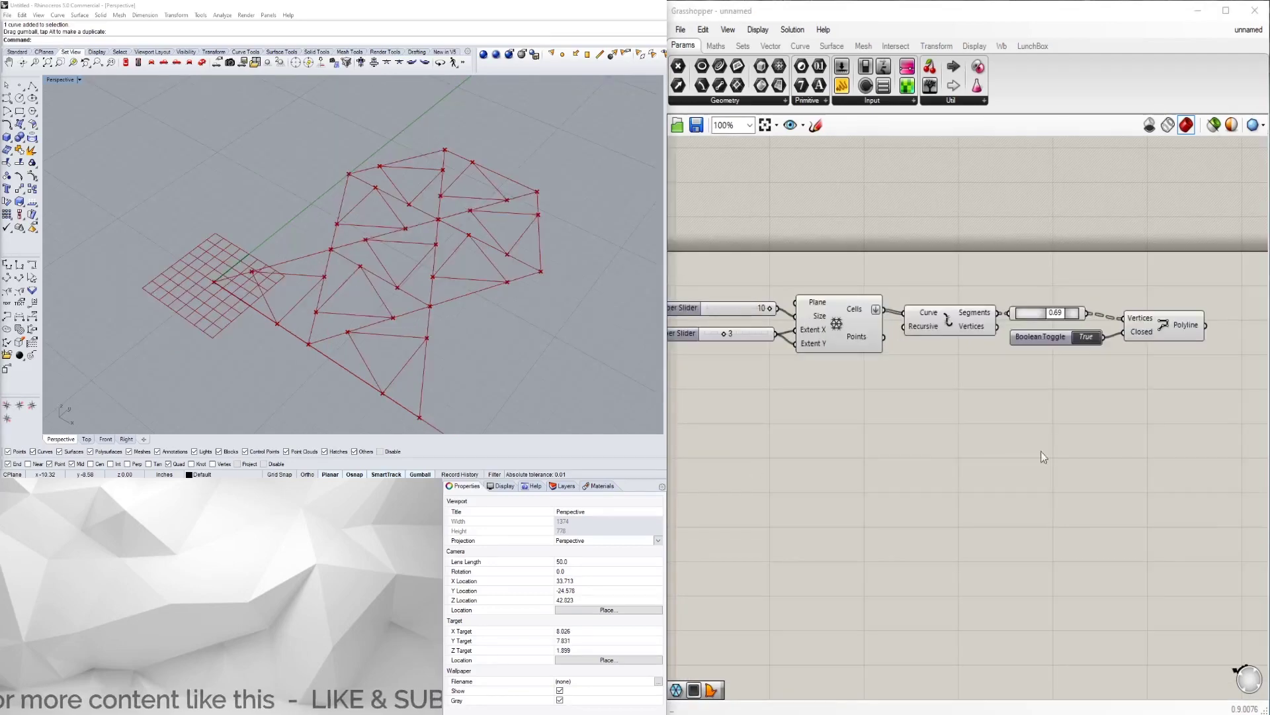
scroll(1150, 324, up, 5)
- Align the Polyline with its toggle wire and place a Circle 3Pt from Curve > Primitive
click(1126, 351)
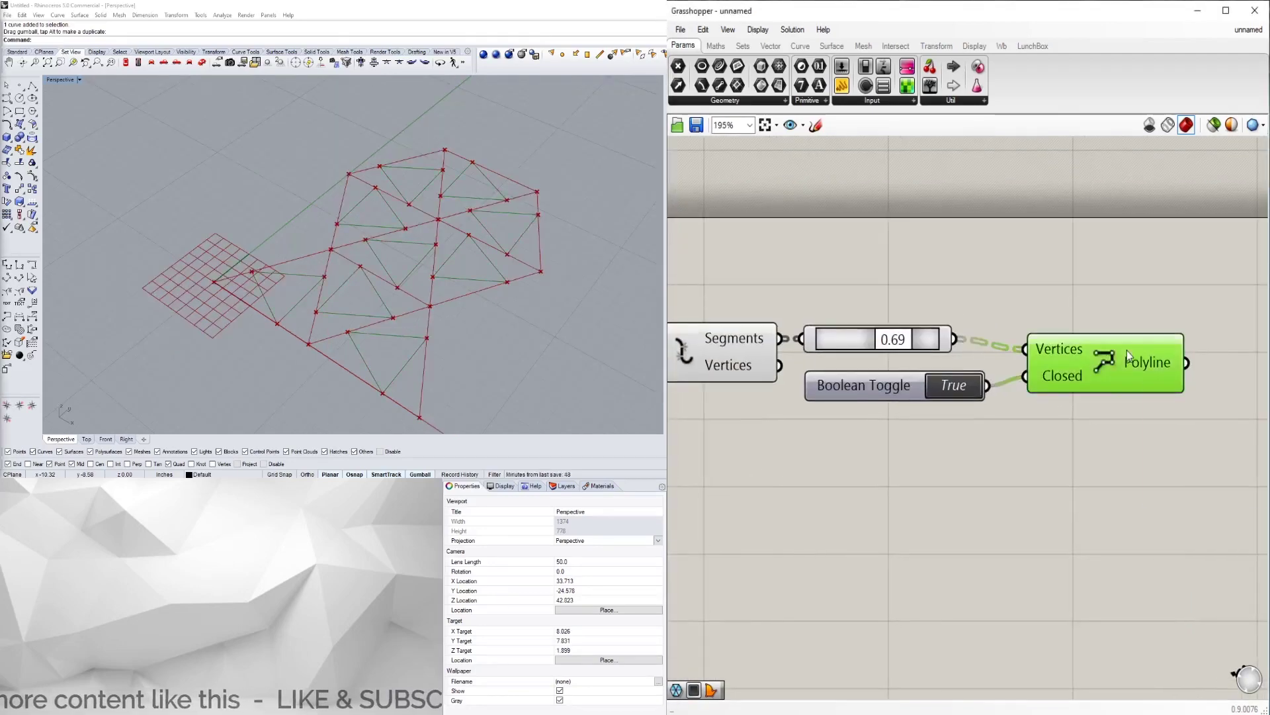
drag(1114, 360, 1097, 363)
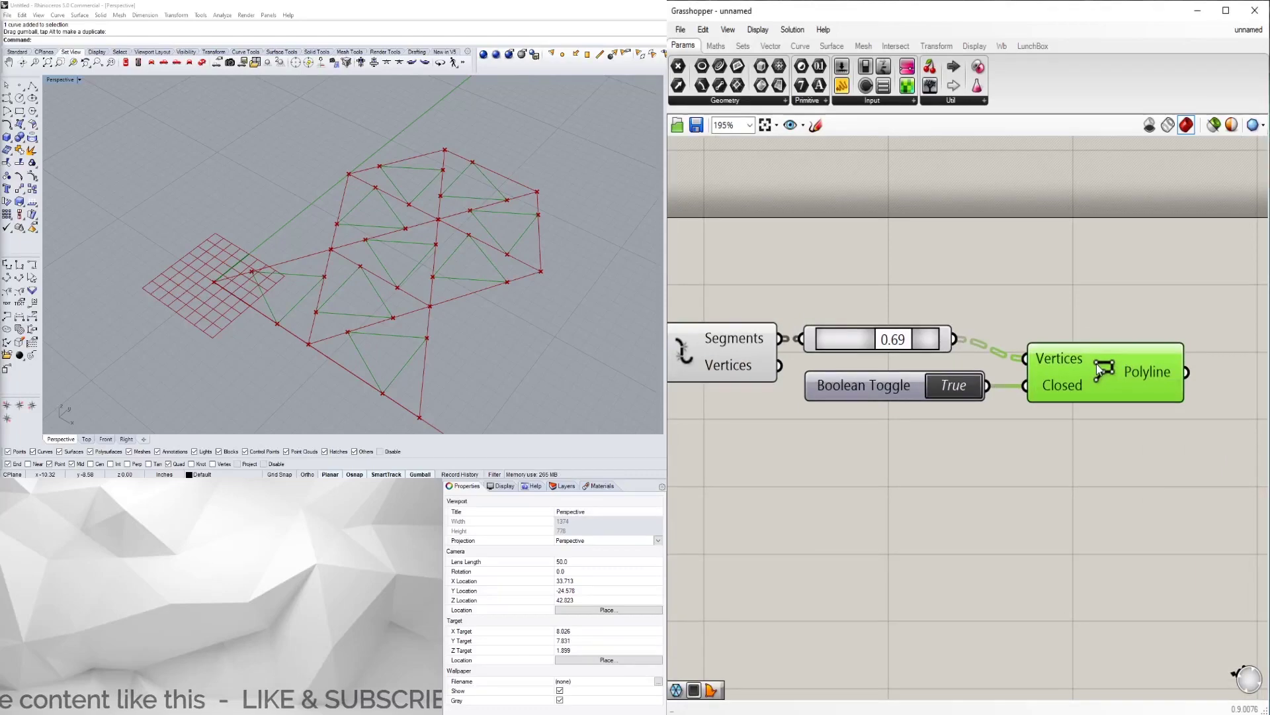
click(1054, 286)
click(801, 46)
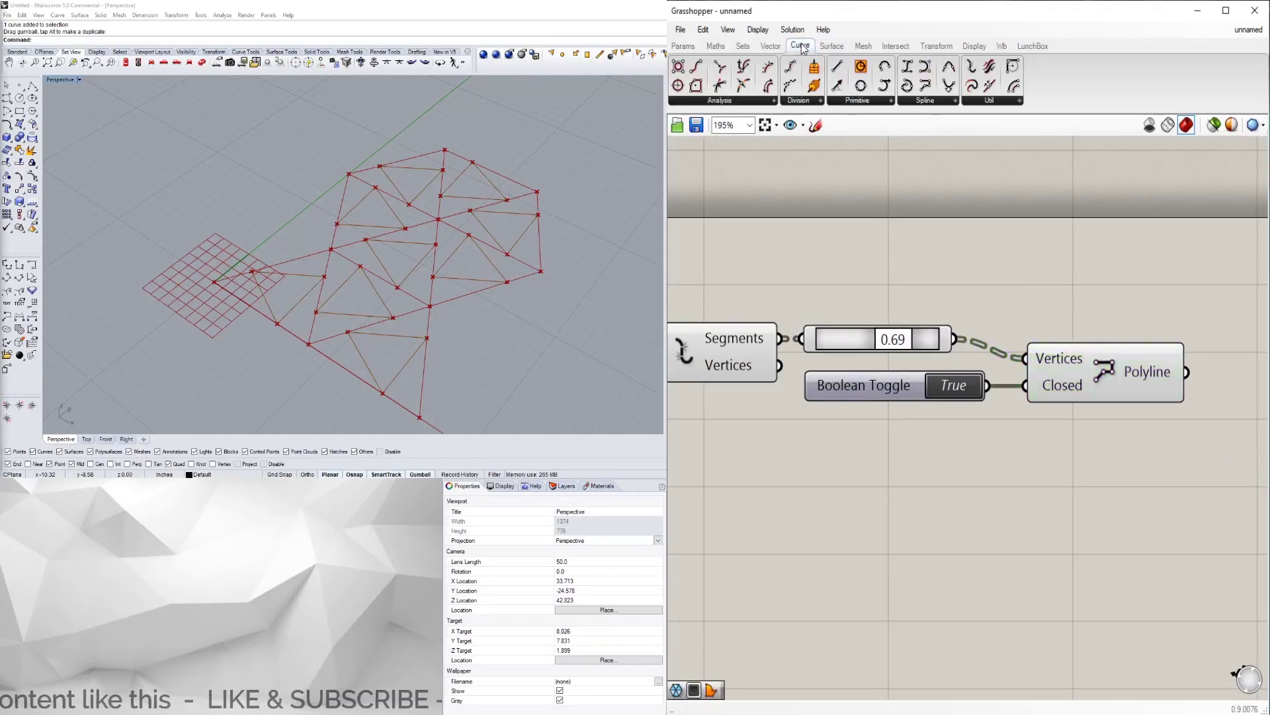
click(750, 102)
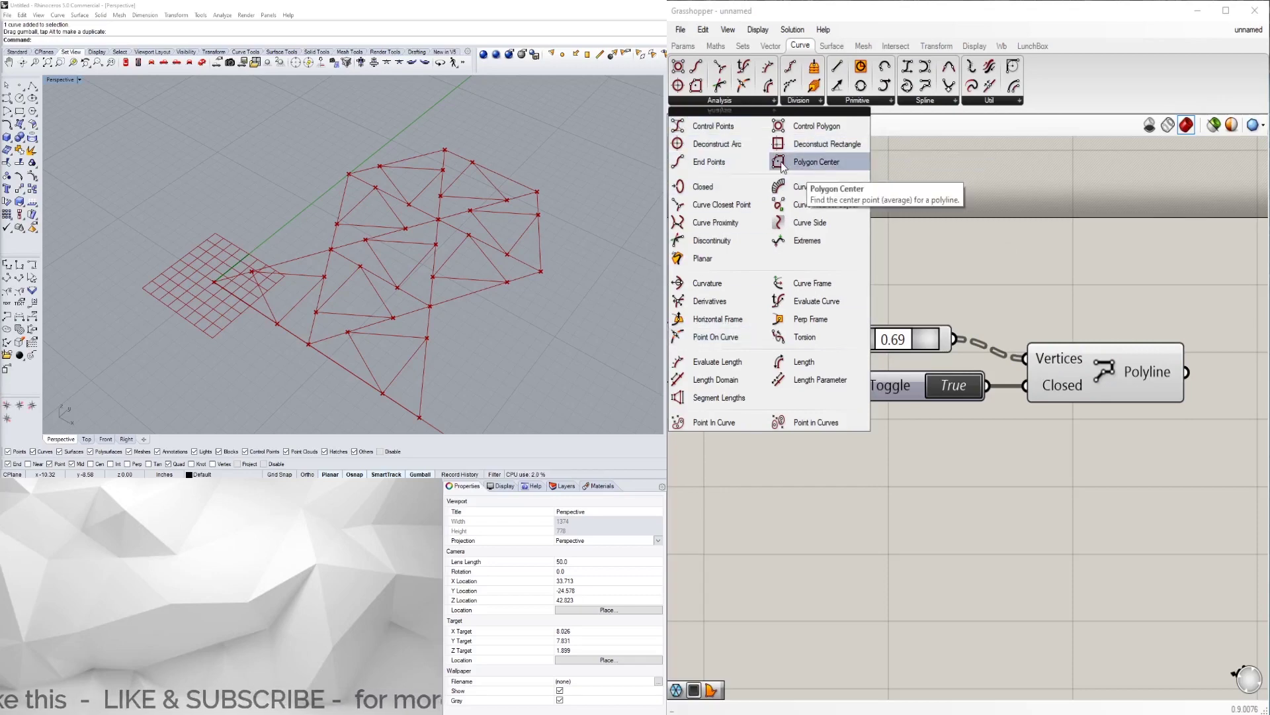
click(867, 101)
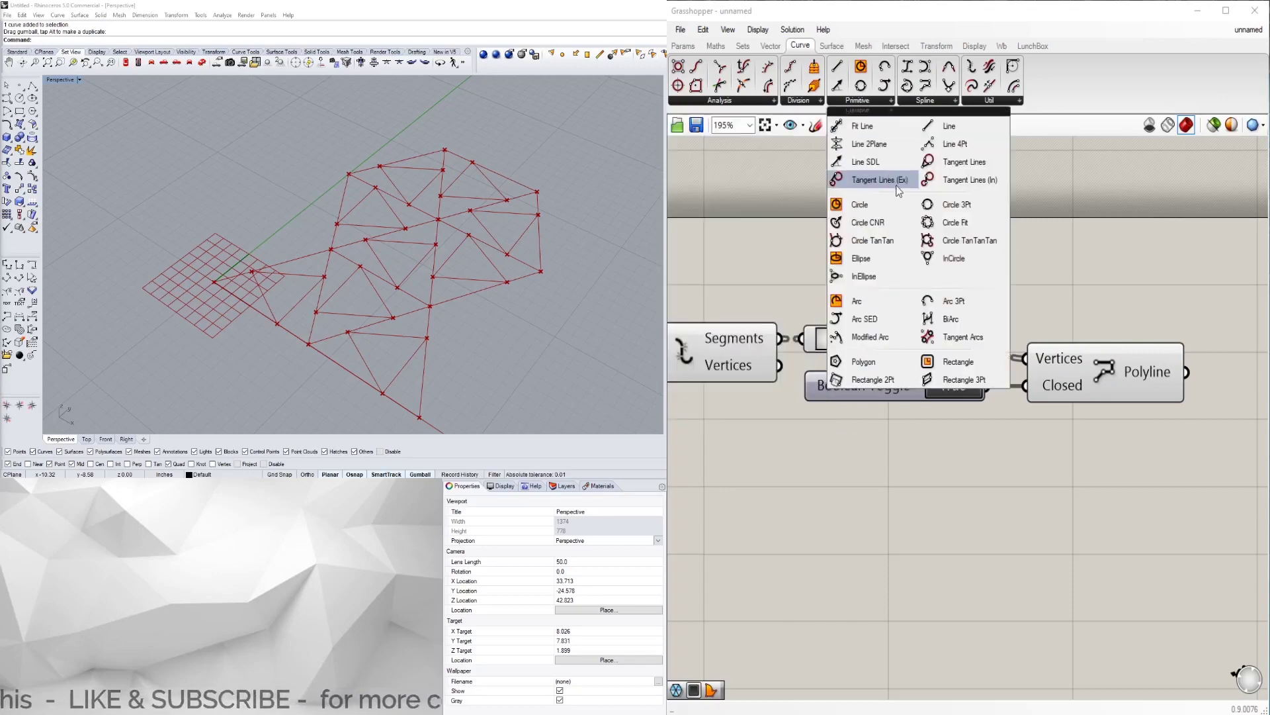
click(956, 205)
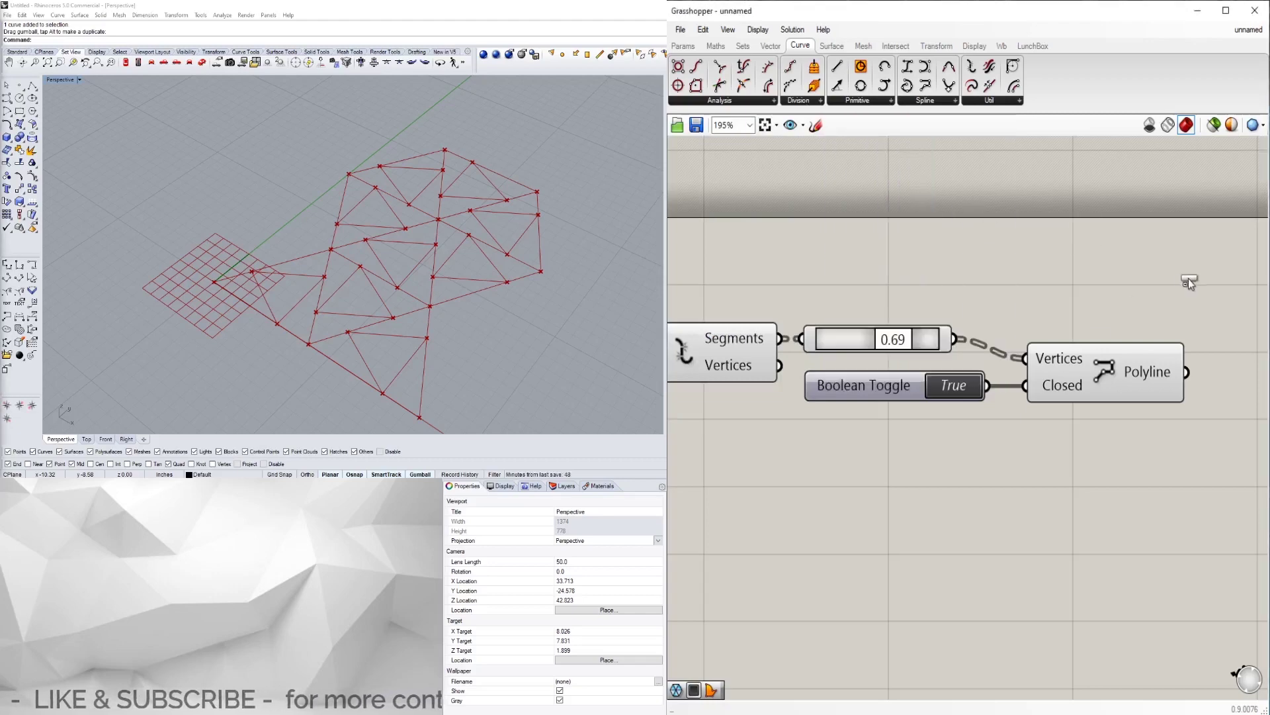
click(1149, 263)
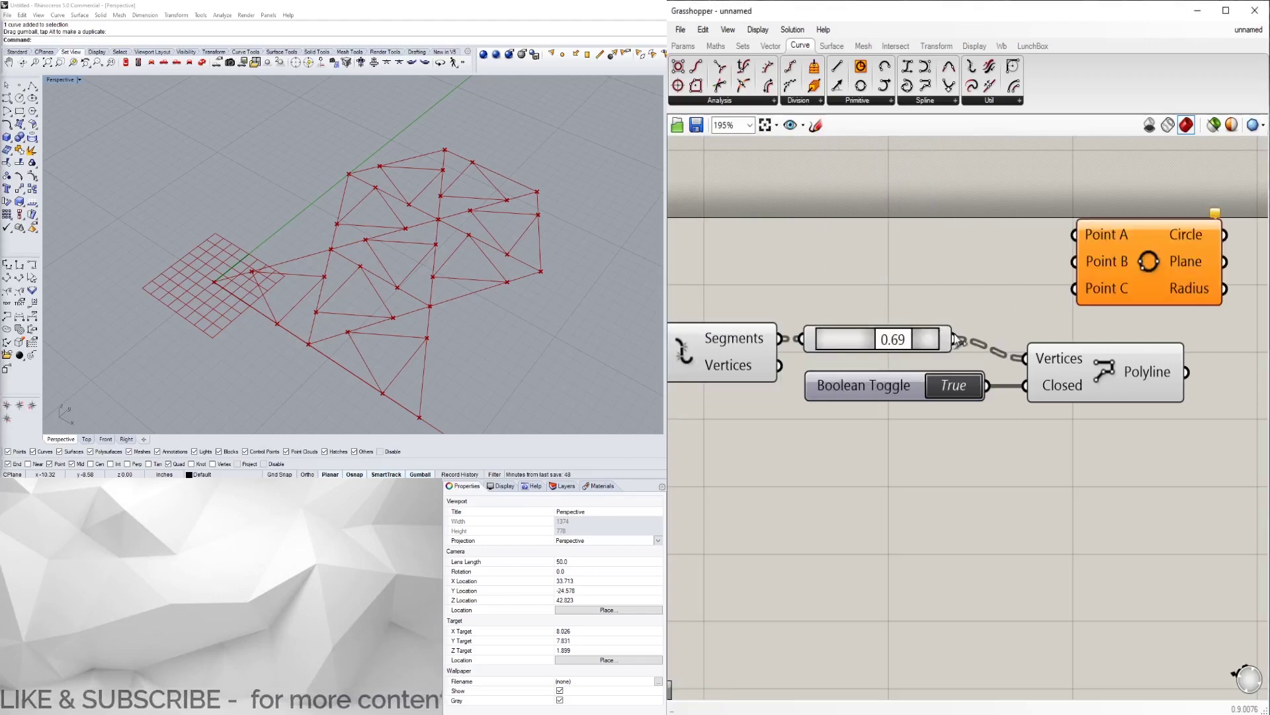
- Move the Boolean Toggle and Polyline down and shift the Circle component right
scroll(956, 339, down, 2)
drag(1006, 452, 908, 337)
drag(1010, 360, 1009, 395)
click(907, 344)
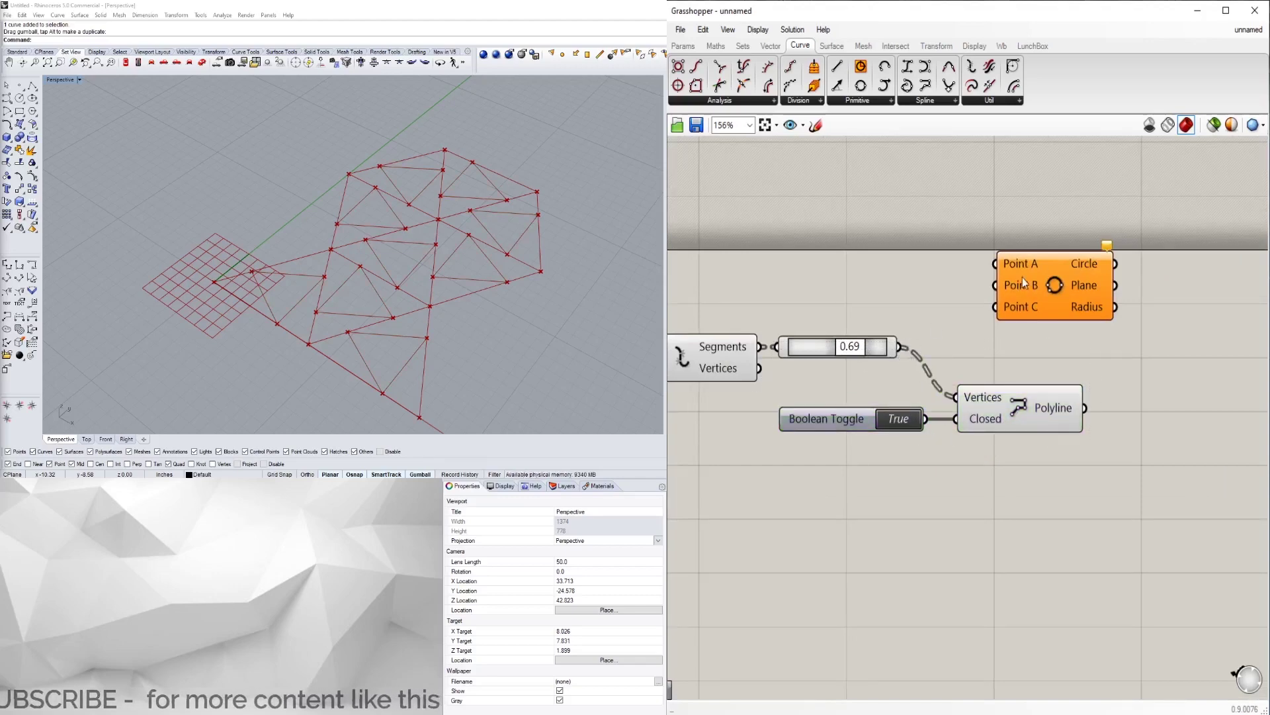
drag(1024, 281, 1042, 281)
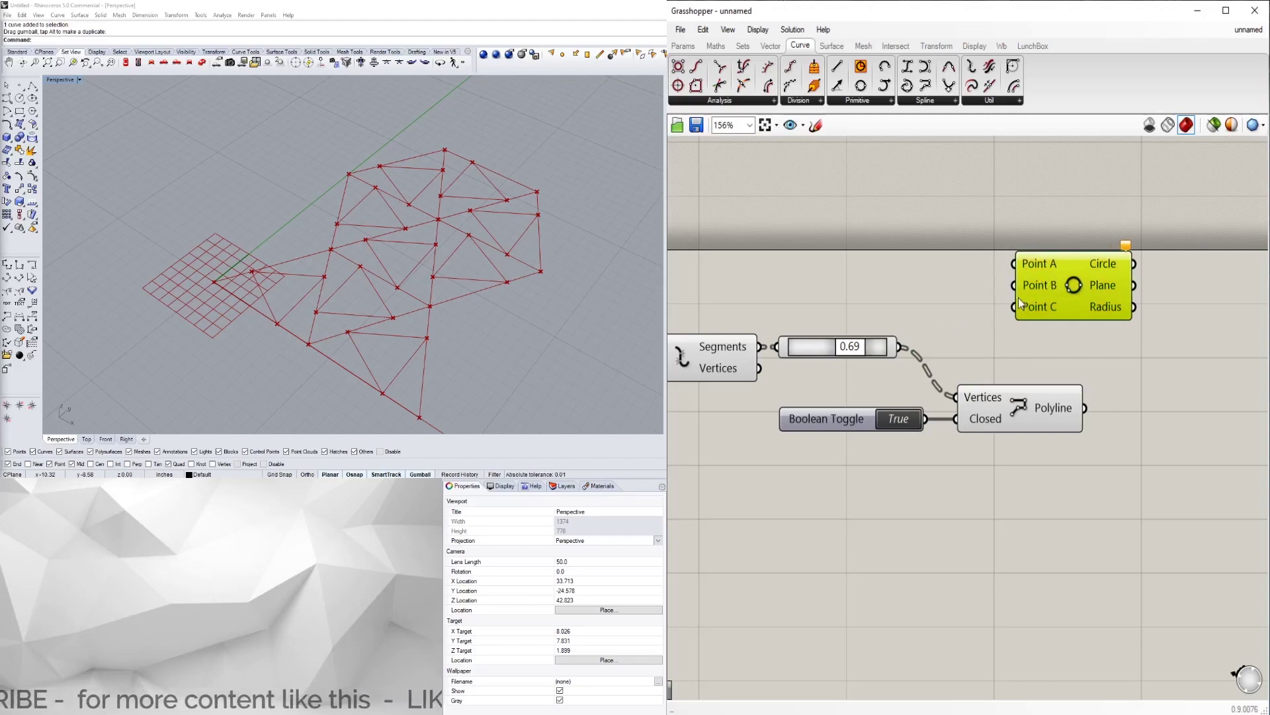
drag(1068, 298, 1099, 297)
- Add a List Item via the 'lis' search and rearrange the Circle, toggle and Polyline around it
double_click(944, 283)
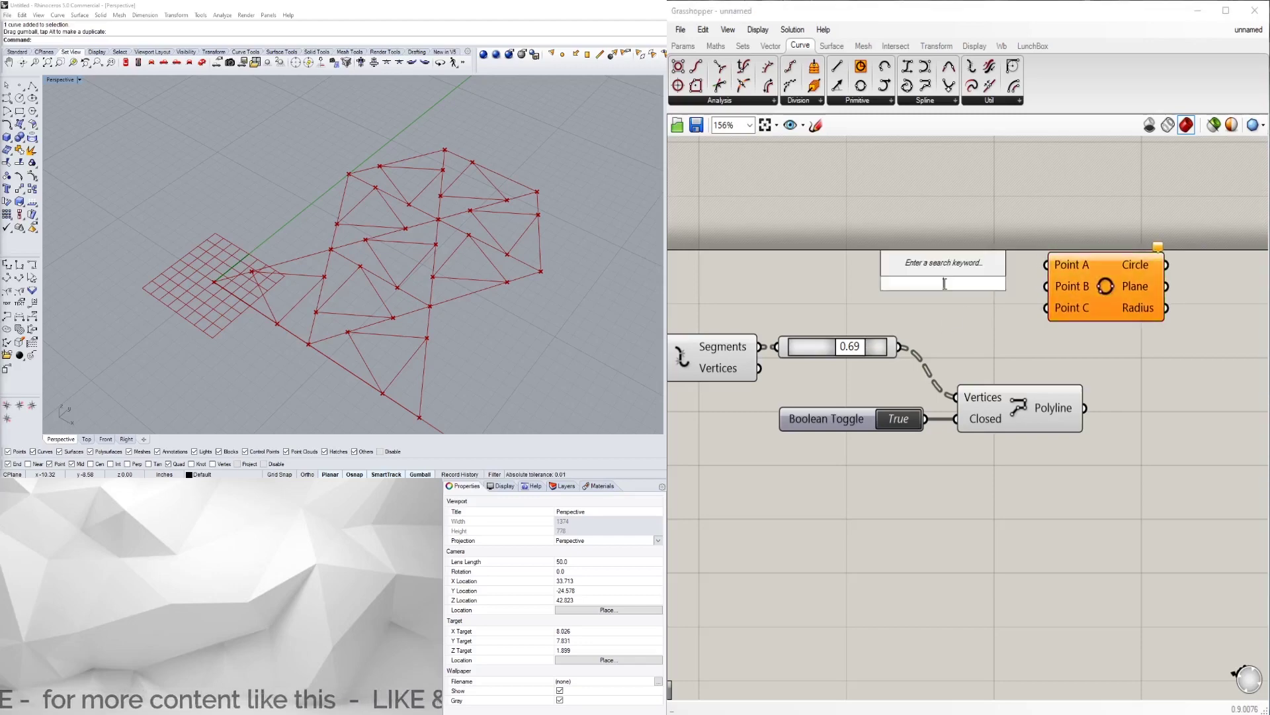
text(lis)
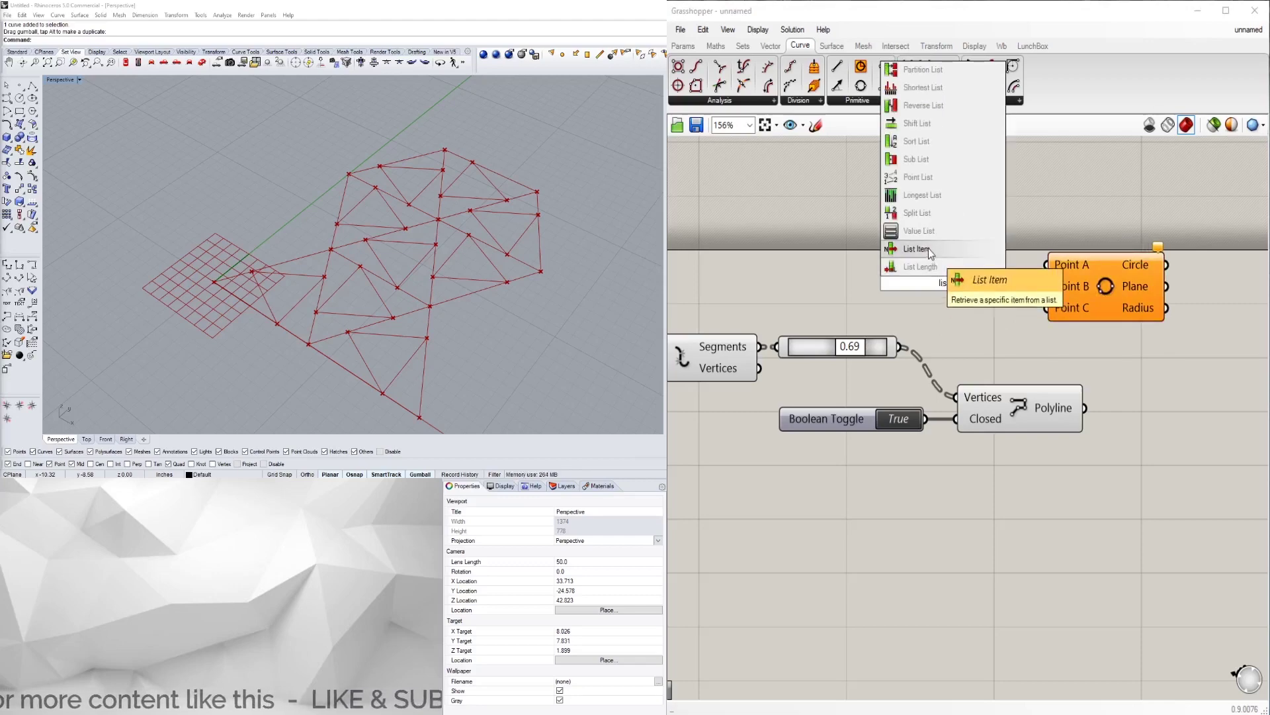
click(929, 251)
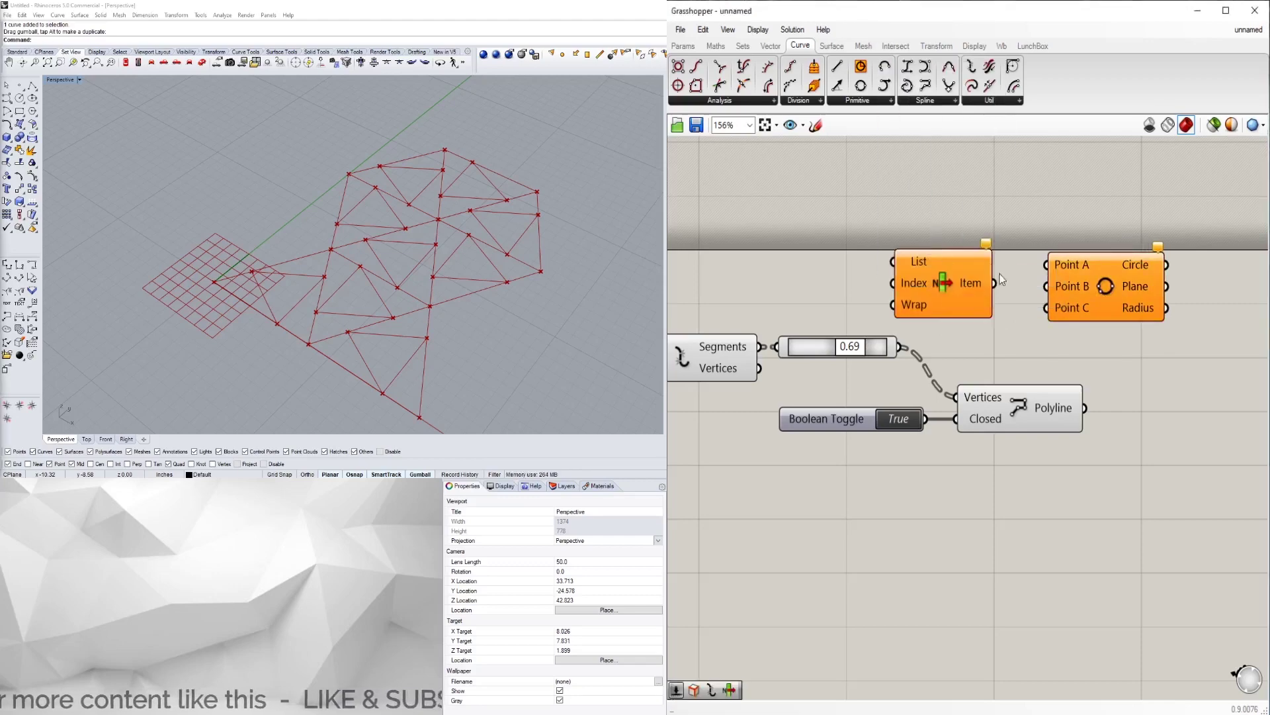
right_drag(1099, 350, 1029, 358)
drag(1073, 282, 1177, 256)
drag(879, 291, 1007, 300)
scroll(870, 322, down, 3)
drag(854, 320, 969, 414)
click(997, 317)
click(979, 319)
drag(991, 266, 988, 311)
- Flatten the List inputs of both the upper and lower List Item components
right_click(982, 252)
click(999, 355)
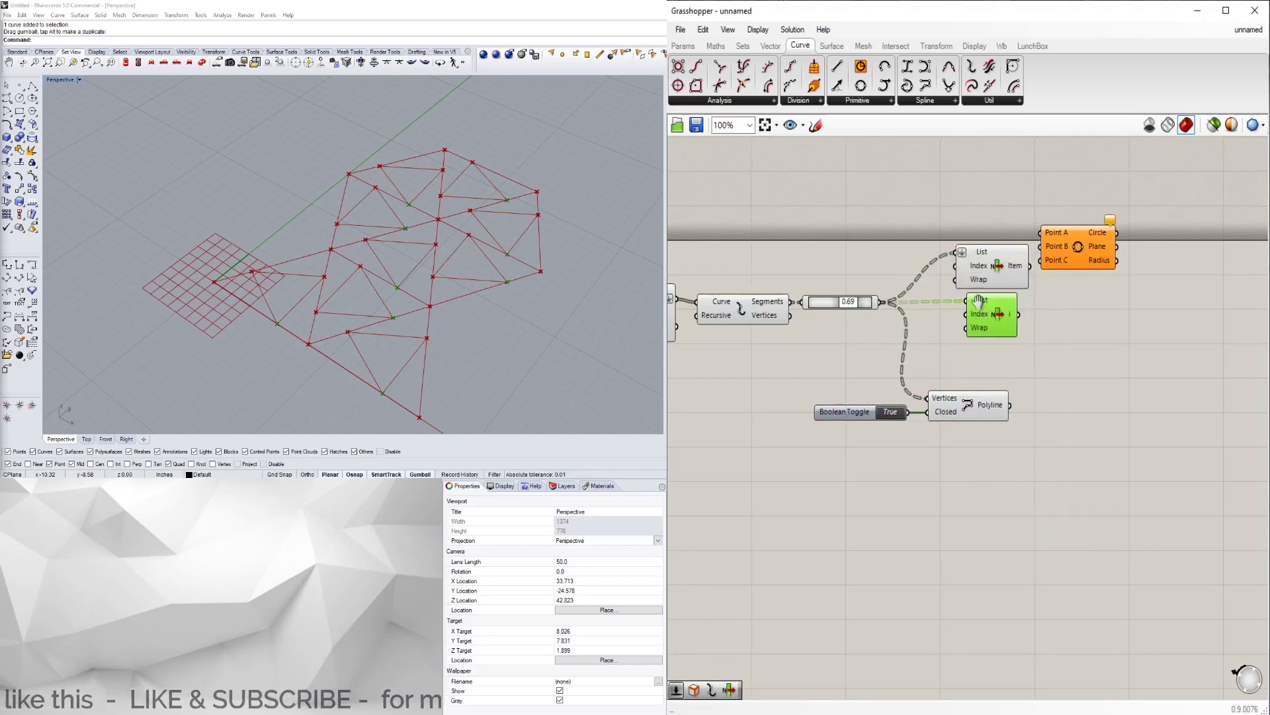
right_drag(979, 306, 975, 305)
right_click(979, 304)
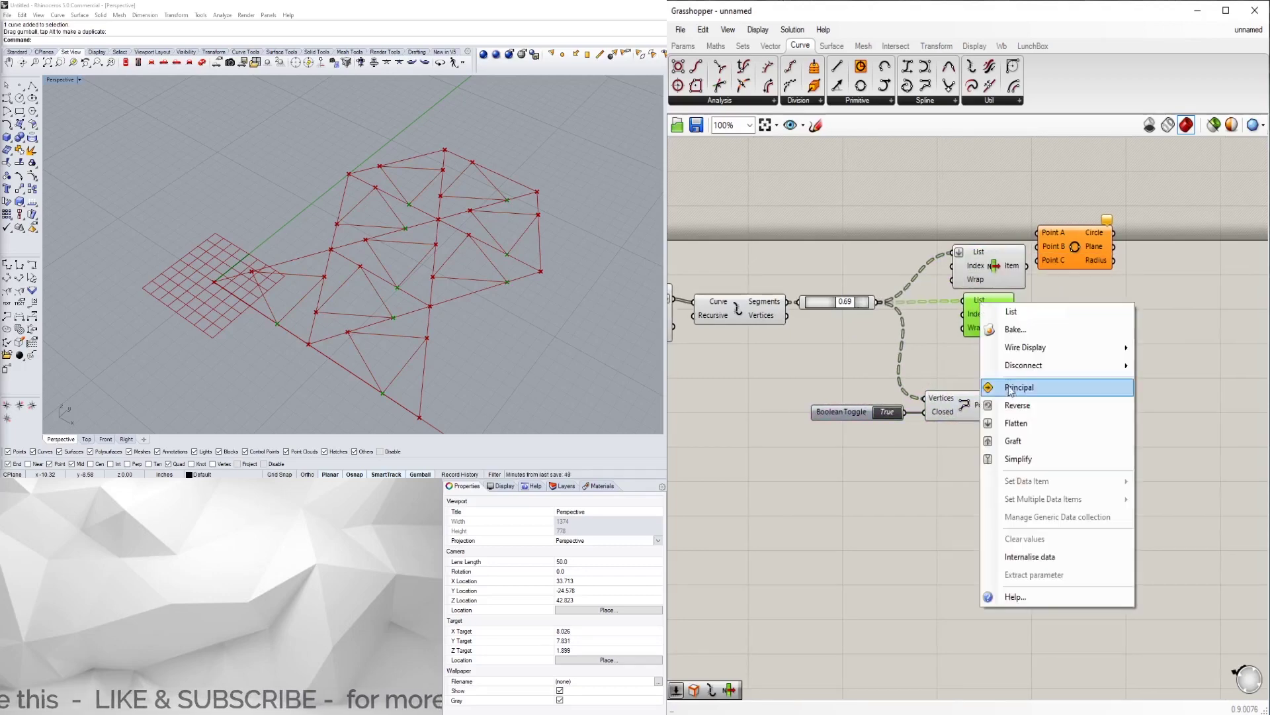
click(1013, 423)
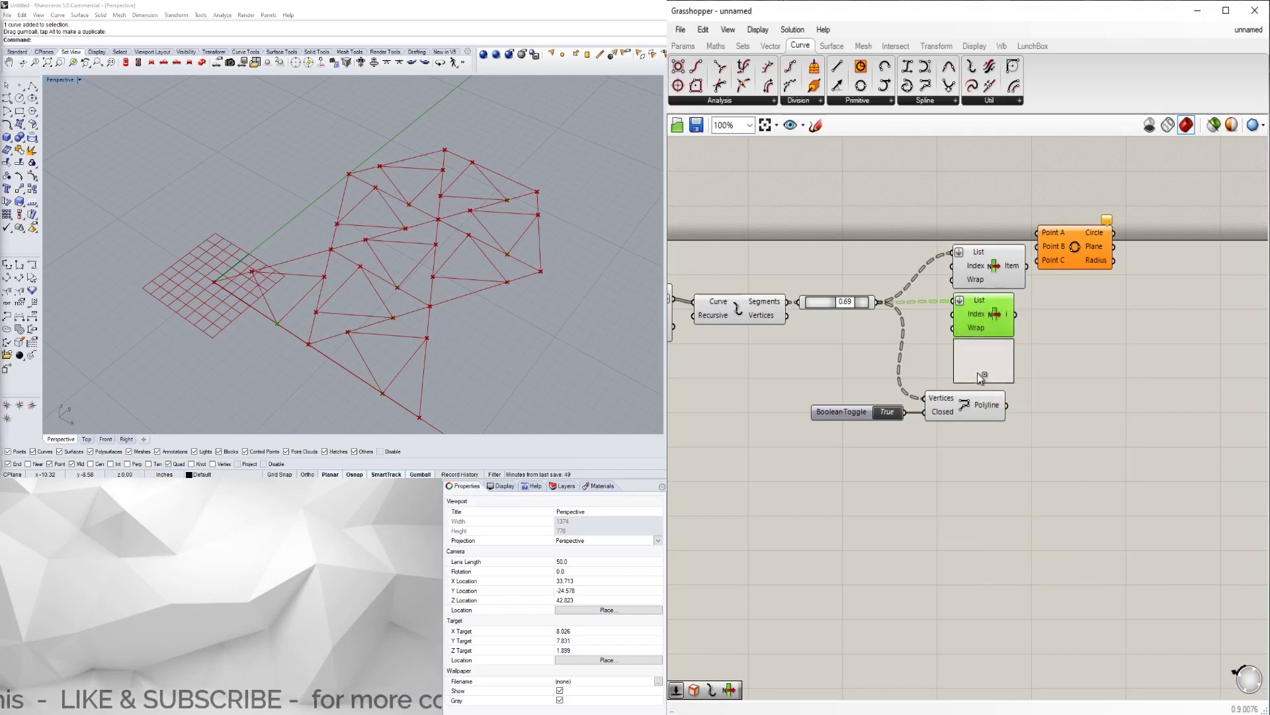
- Place a third List Item below the others and set the bottom one's Index value
drag(981, 376, 977, 376)
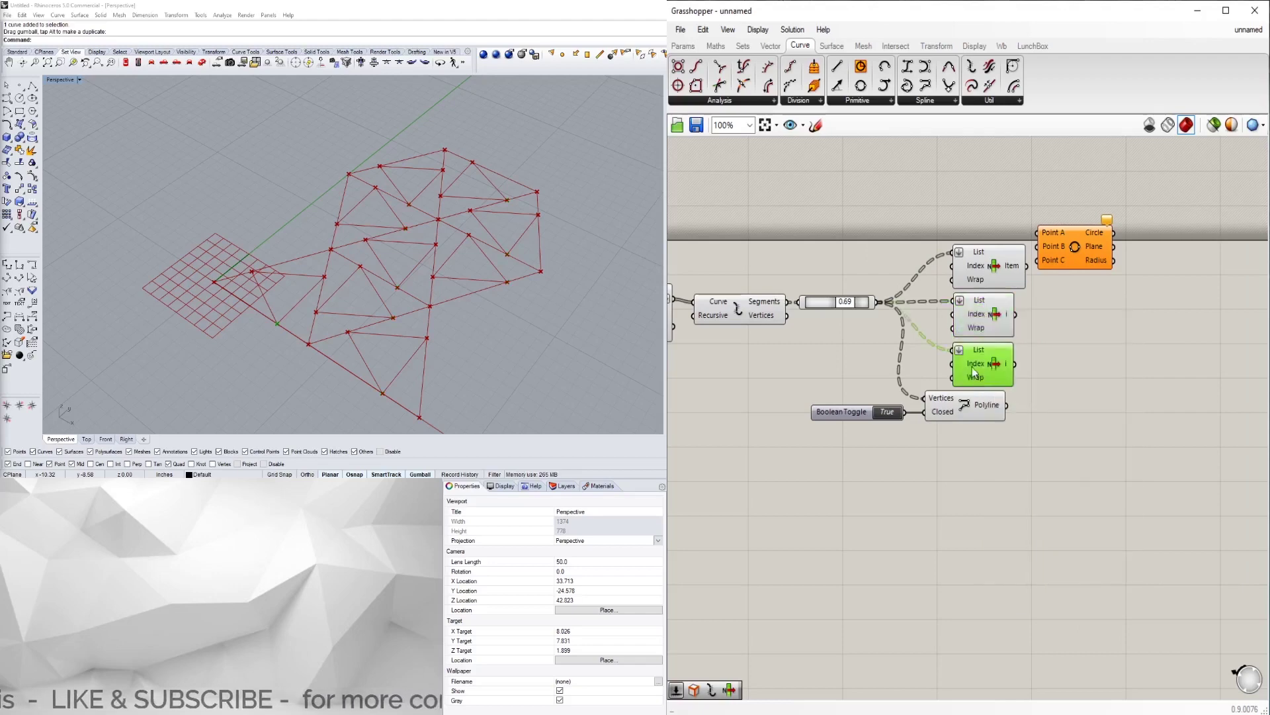
click(1083, 334)
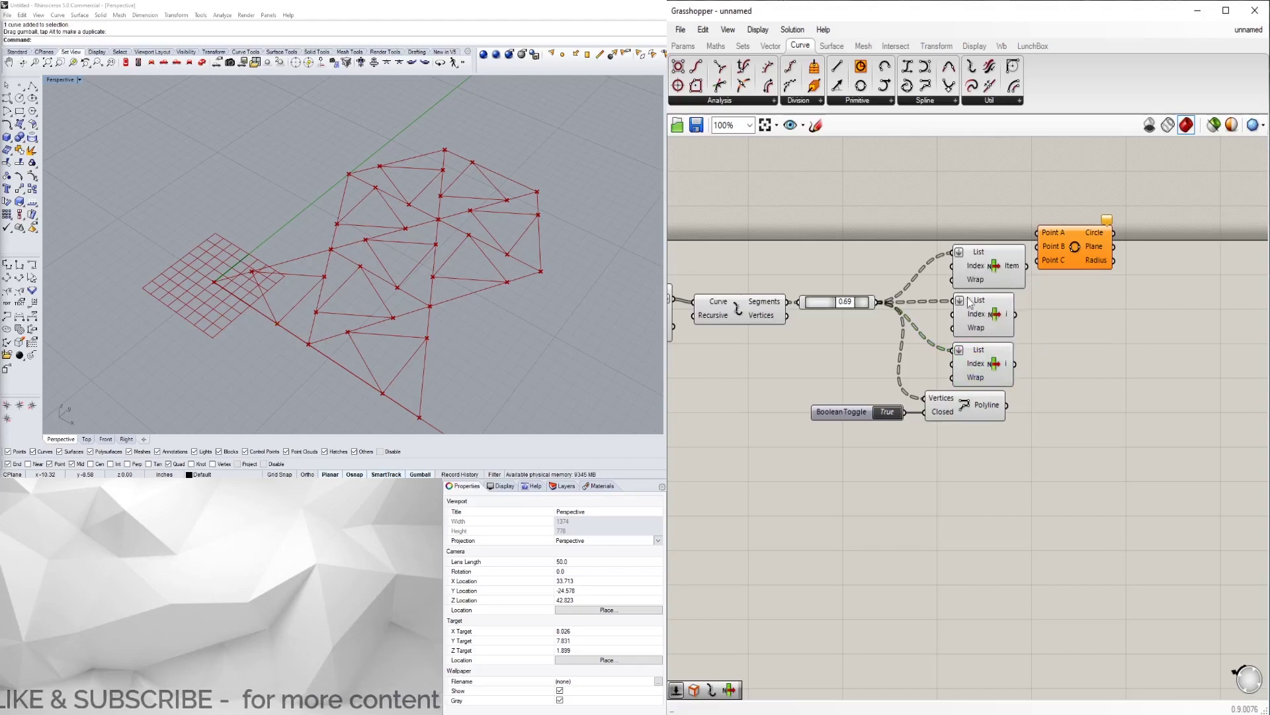
right_click(973, 320)
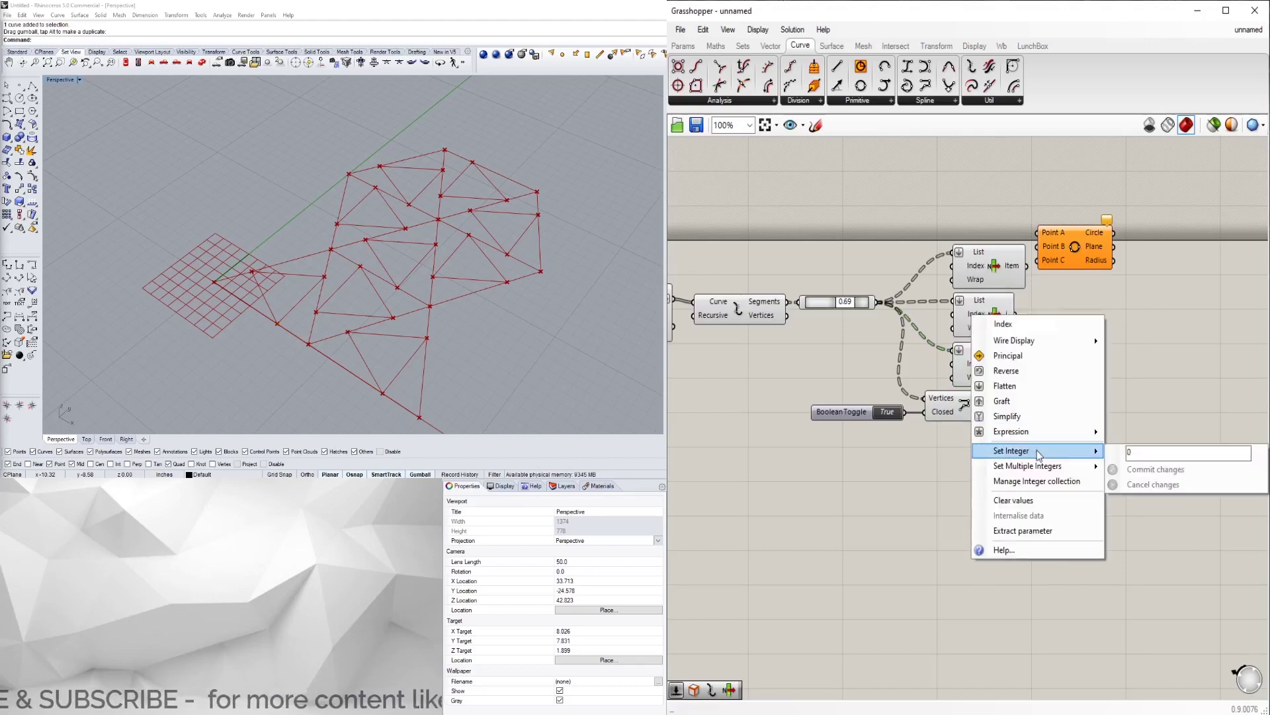
key(Return)
right_click(977, 371)
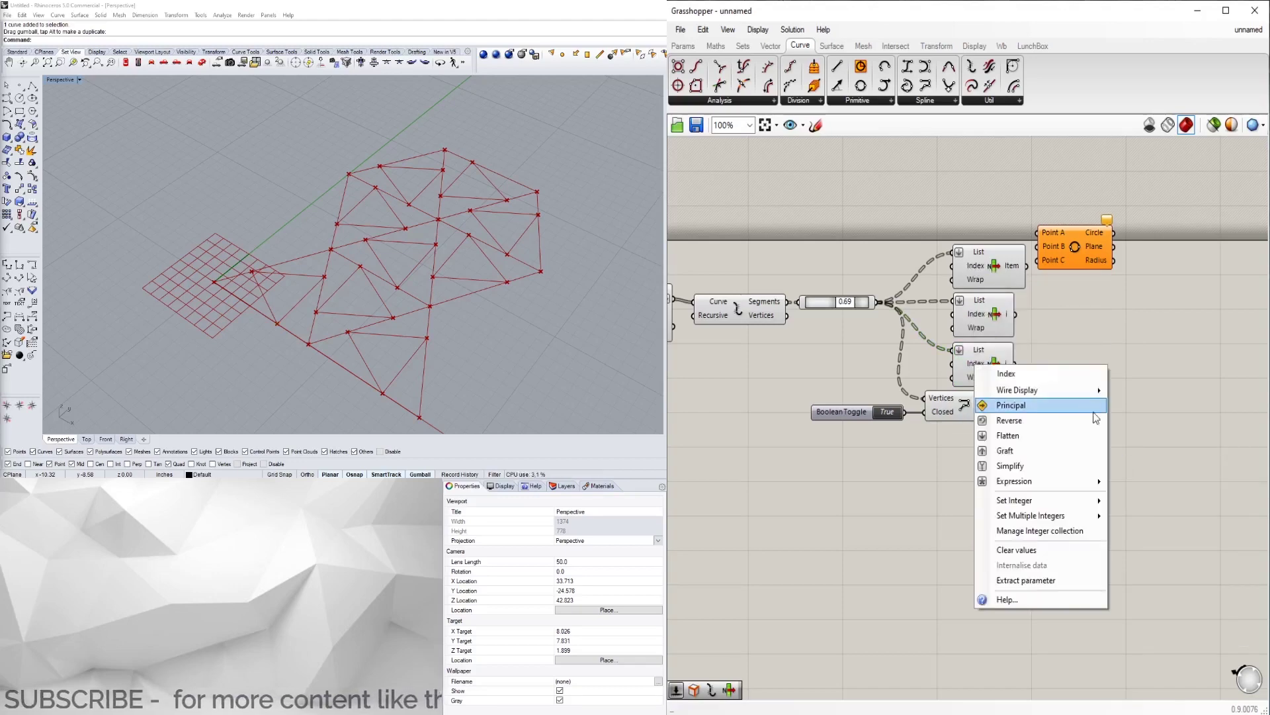
mouse_move(1067, 501)
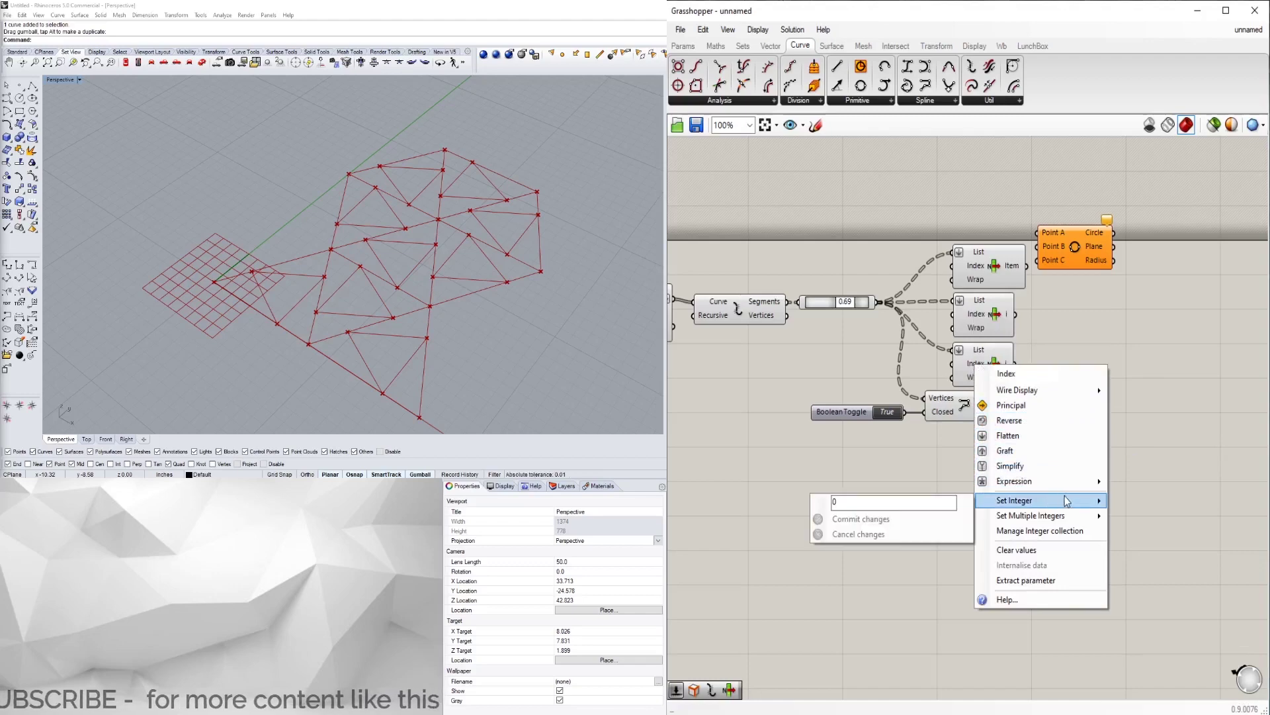
click(934, 504)
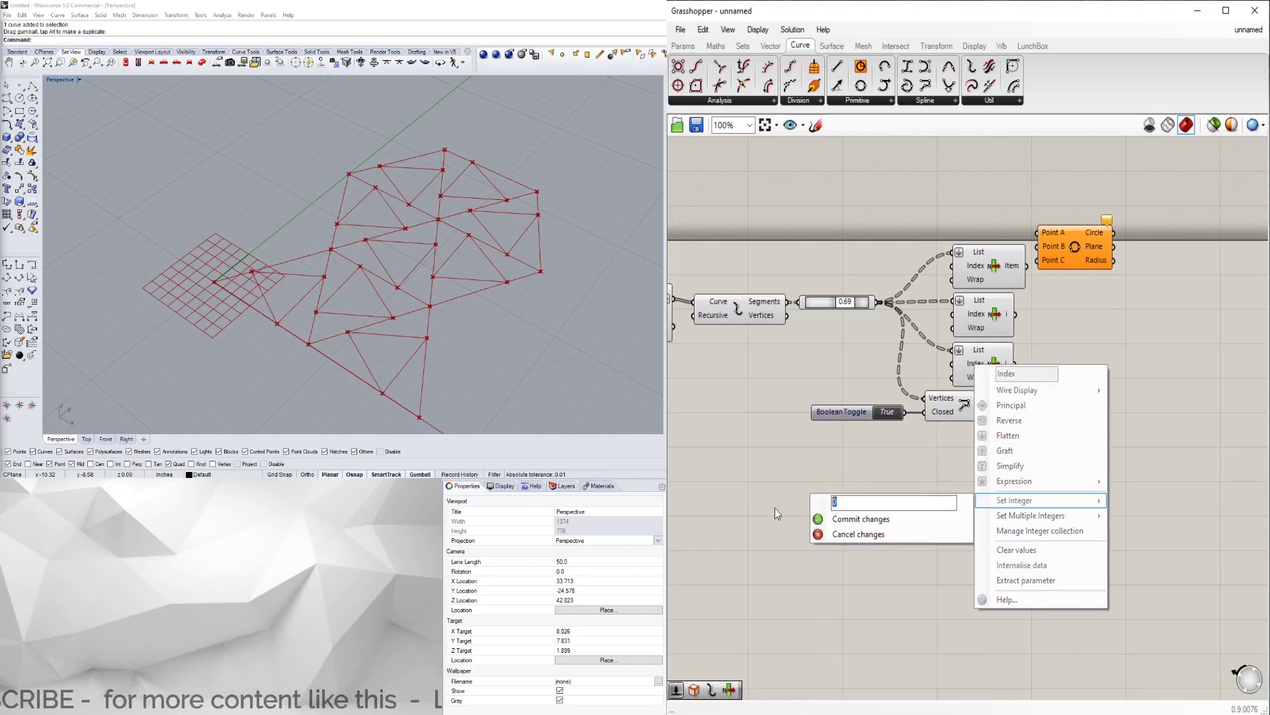
click(865, 518)
- Set a List Item's Index to the integer 2 and start setting the second one's Index
right_click(977, 366)
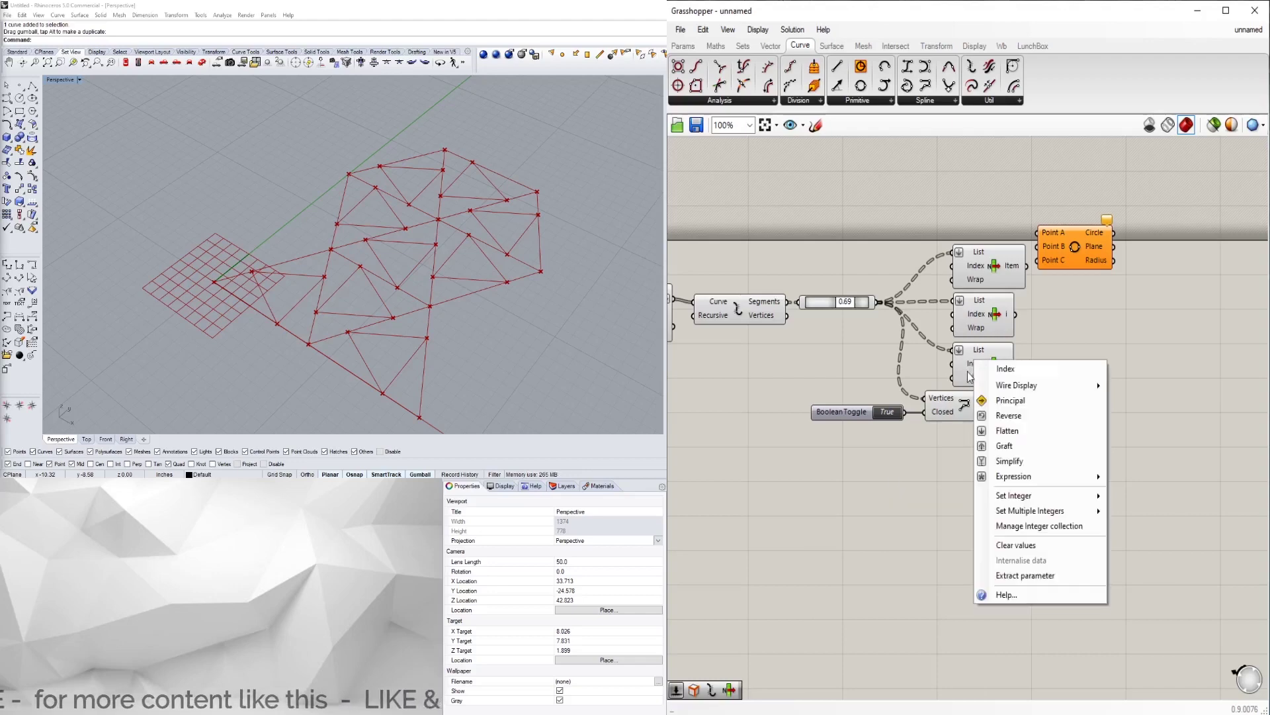
mouse_move(1007, 501)
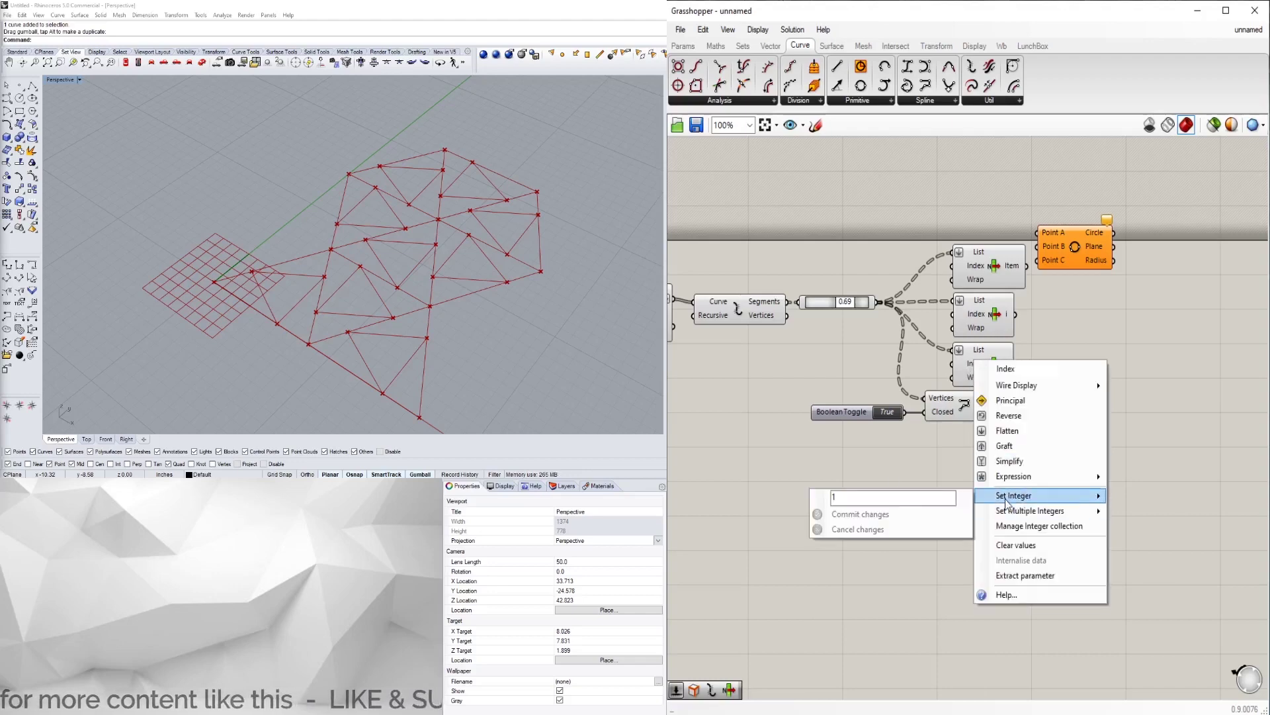
click(838, 498)
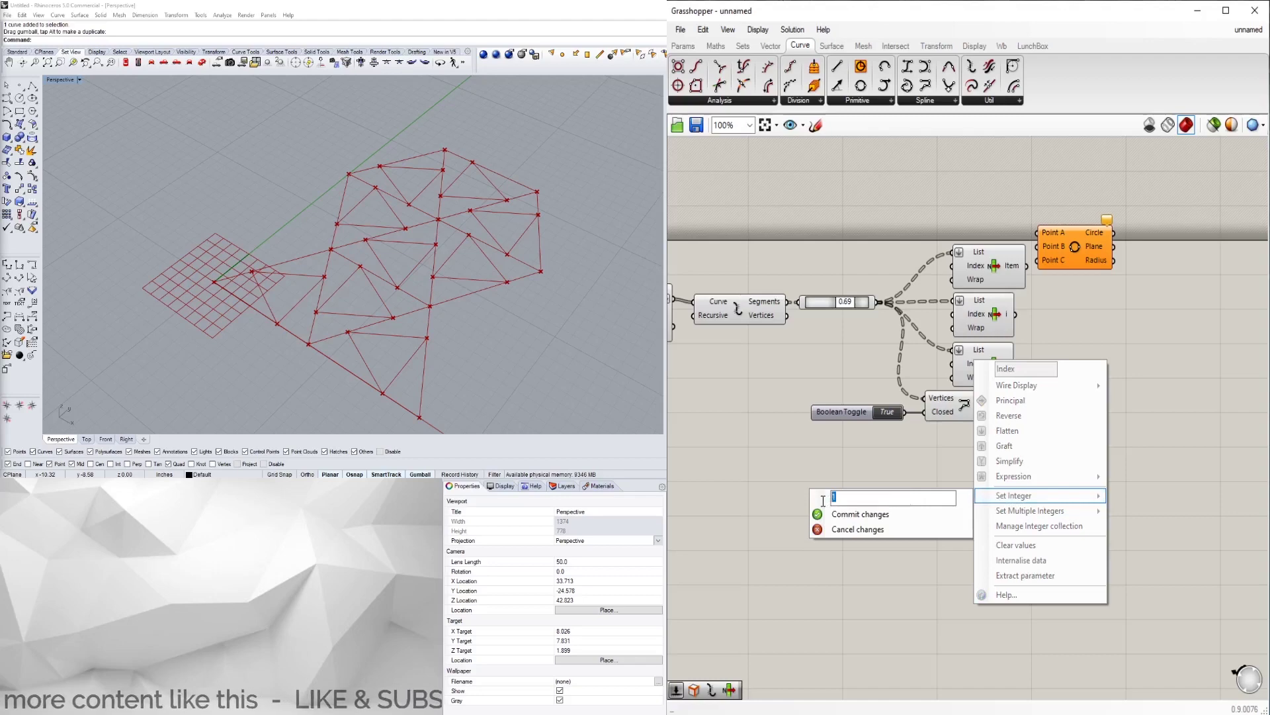
text(2)
key(Return)
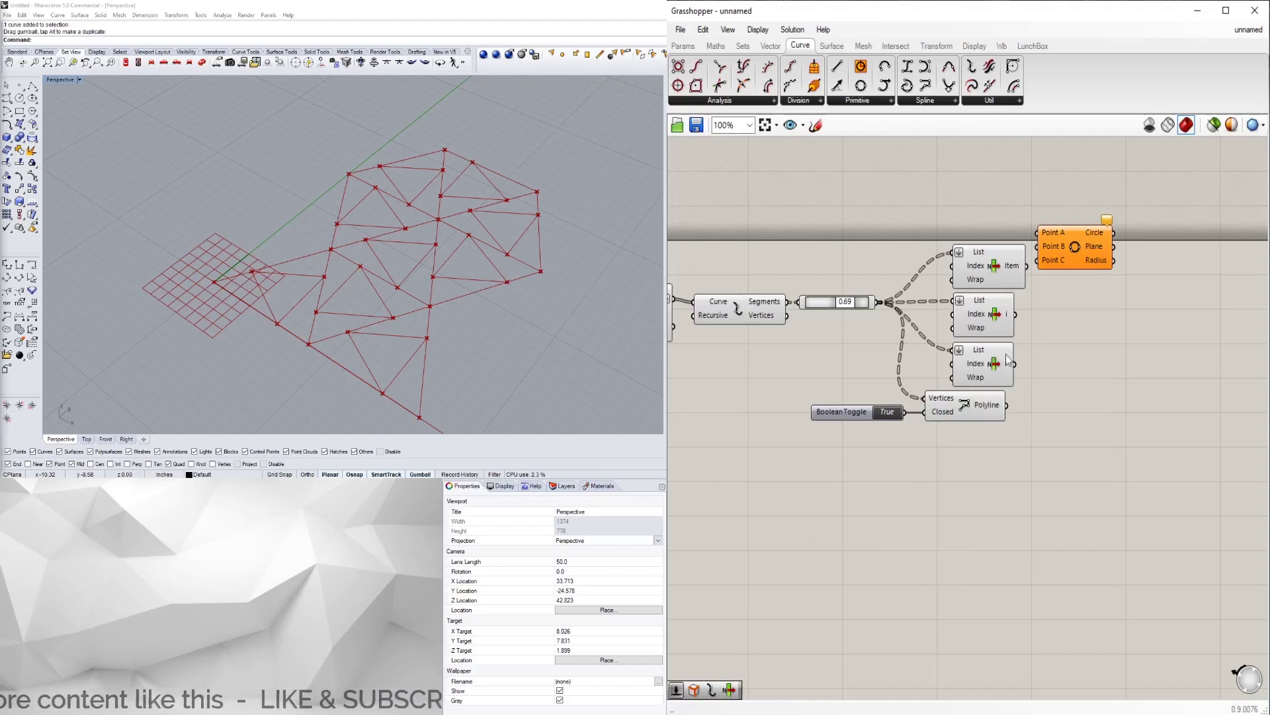
right_click(979, 317)
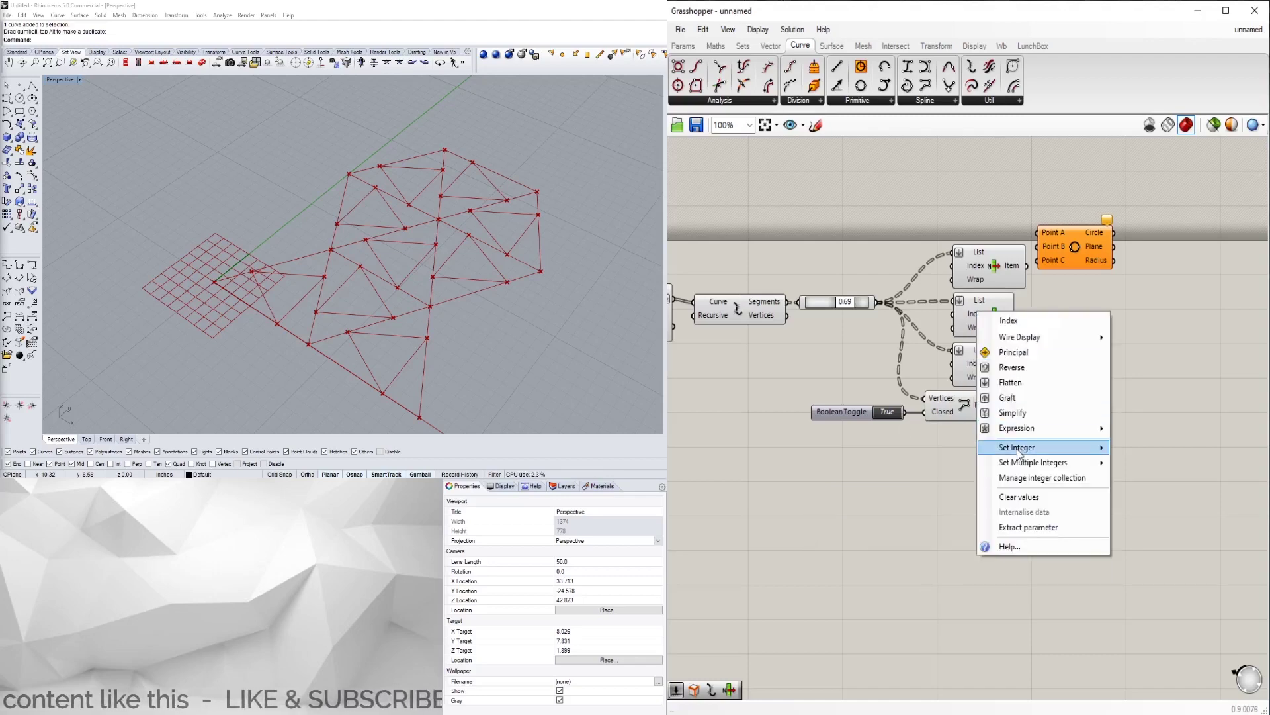
mouse_move(1009, 447)
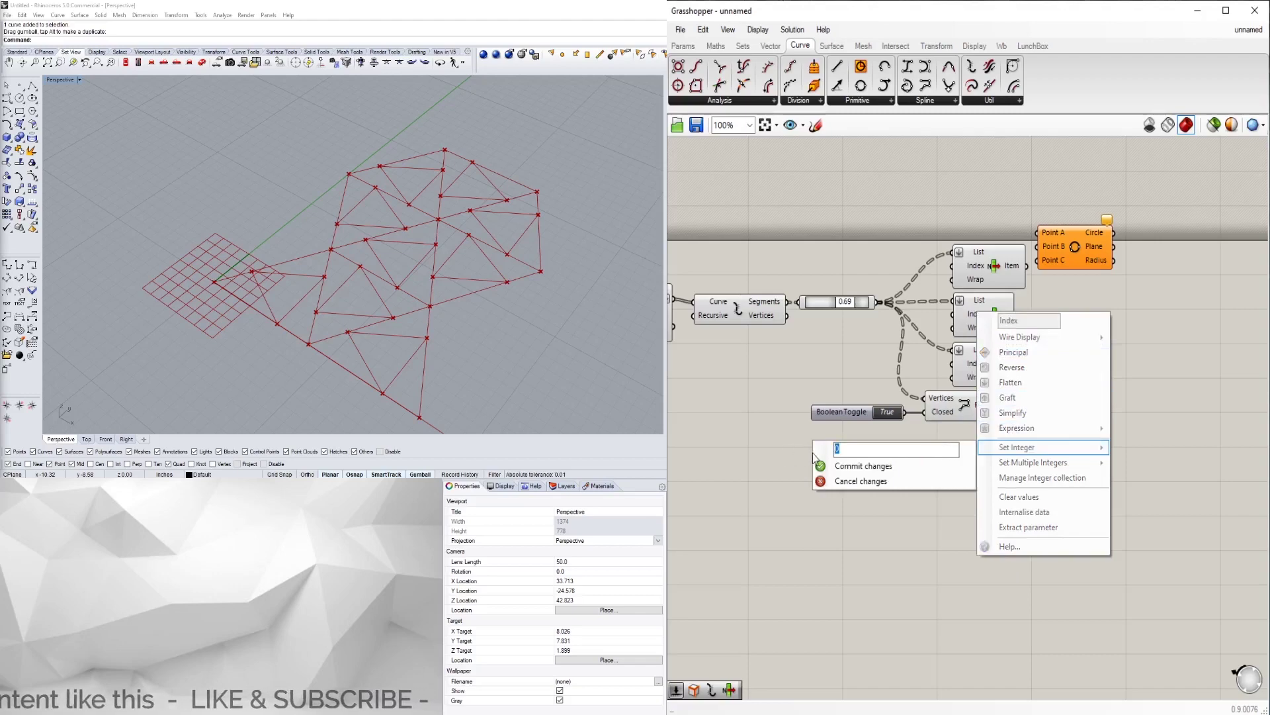
- Commit the second index and wire the three List Items into the Circle's Points A, B and C
click(859, 463)
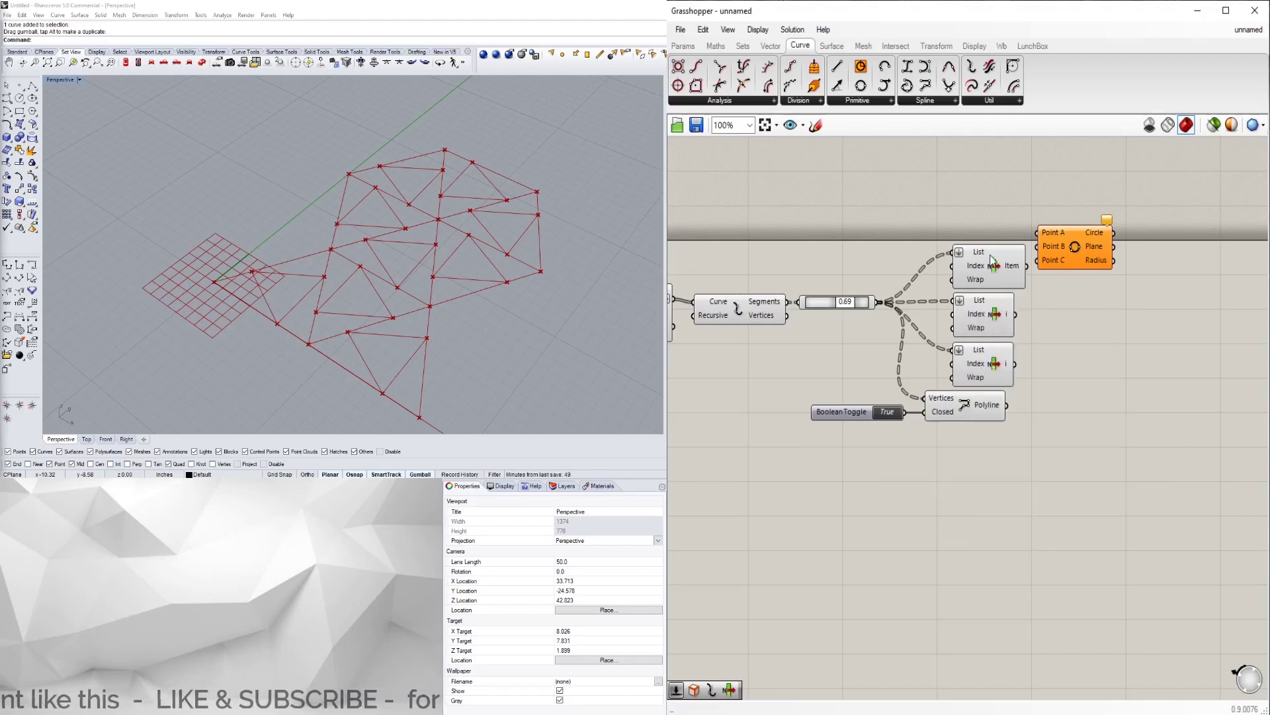
right_drag(1100, 315, 1062, 367)
drag(1035, 302, 1089, 347)
drag(988, 317, 1054, 329)
drag(977, 366, 1053, 344)
drag(977, 415, 1055, 356)
- Check the resulting circle in Rhino, rearrange components, and window-select the List Items and Circle
scroll(367, 224, up, 5)
scroll(311, 208, down, 3)
mouse_move(310, 232)
right_down()
mouse_move(354, 245)
mouse_move(351, 270)
mouse_move(363, 249)
mouse_move(333, 233)
right_up()
scroll(240, 257, up, 2)
drag(1094, 344, 1064, 368)
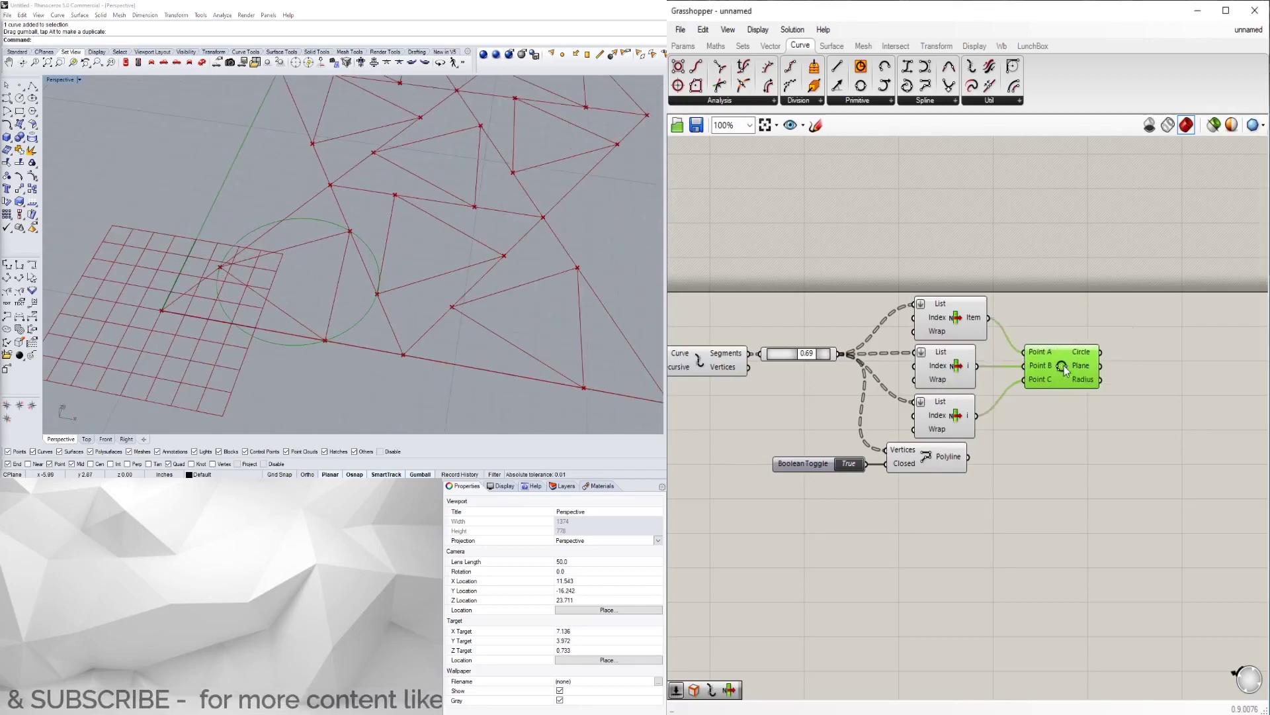
drag(950, 514, 802, 463)
drag(901, 462, 914, 470)
click(1033, 428)
scroll(331, 248, down, 4)
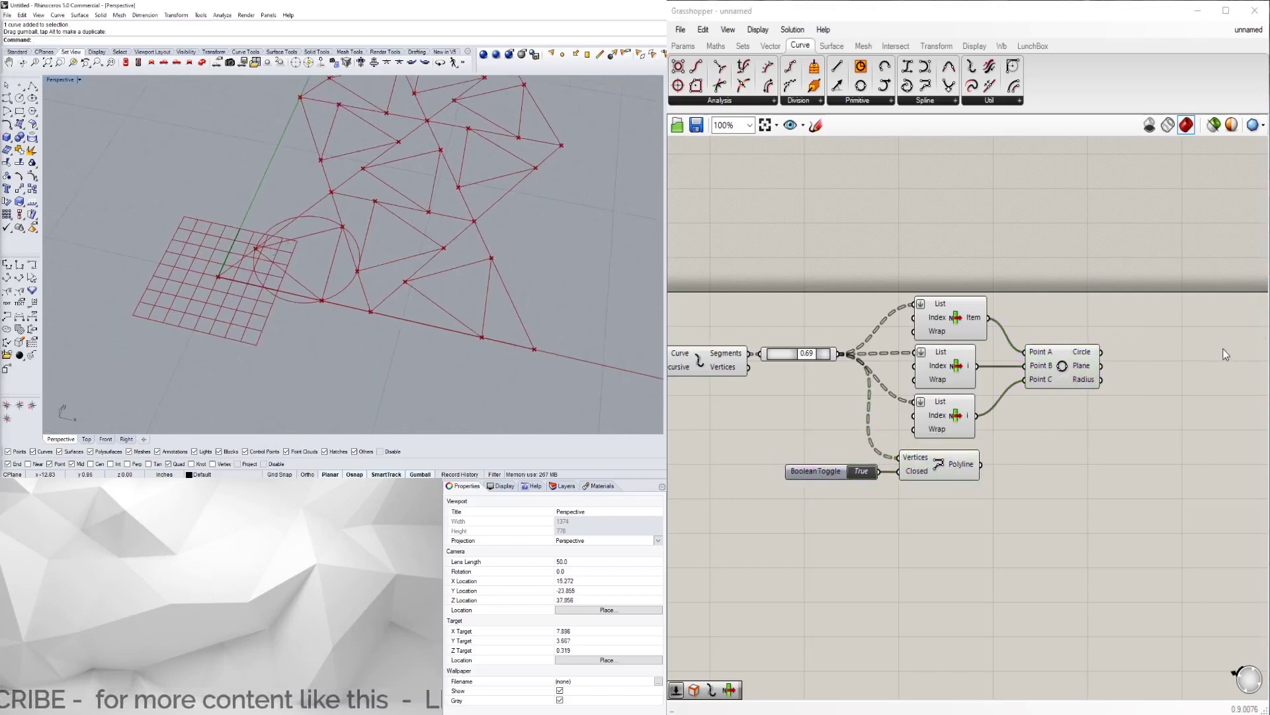
drag(1140, 424, 860, 291)
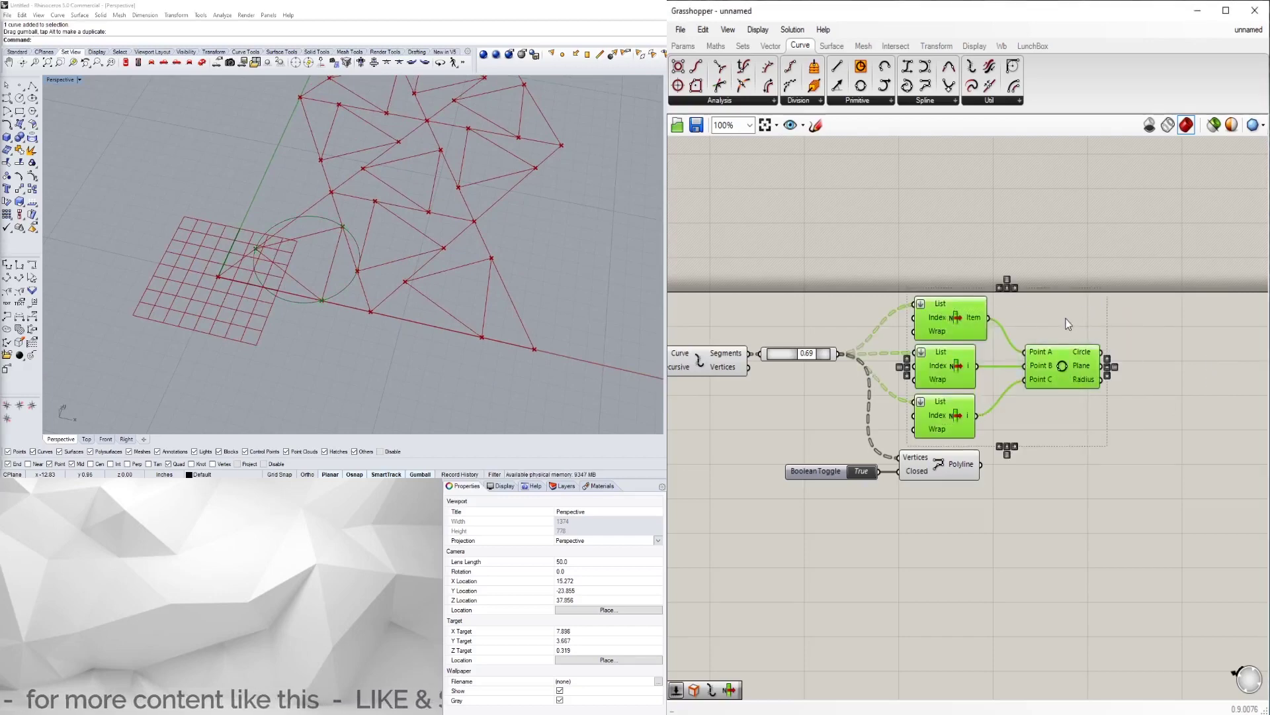
- Delete the List Items and Circle, then add an Interpolate curve fed by the triangle points
key(Delete)
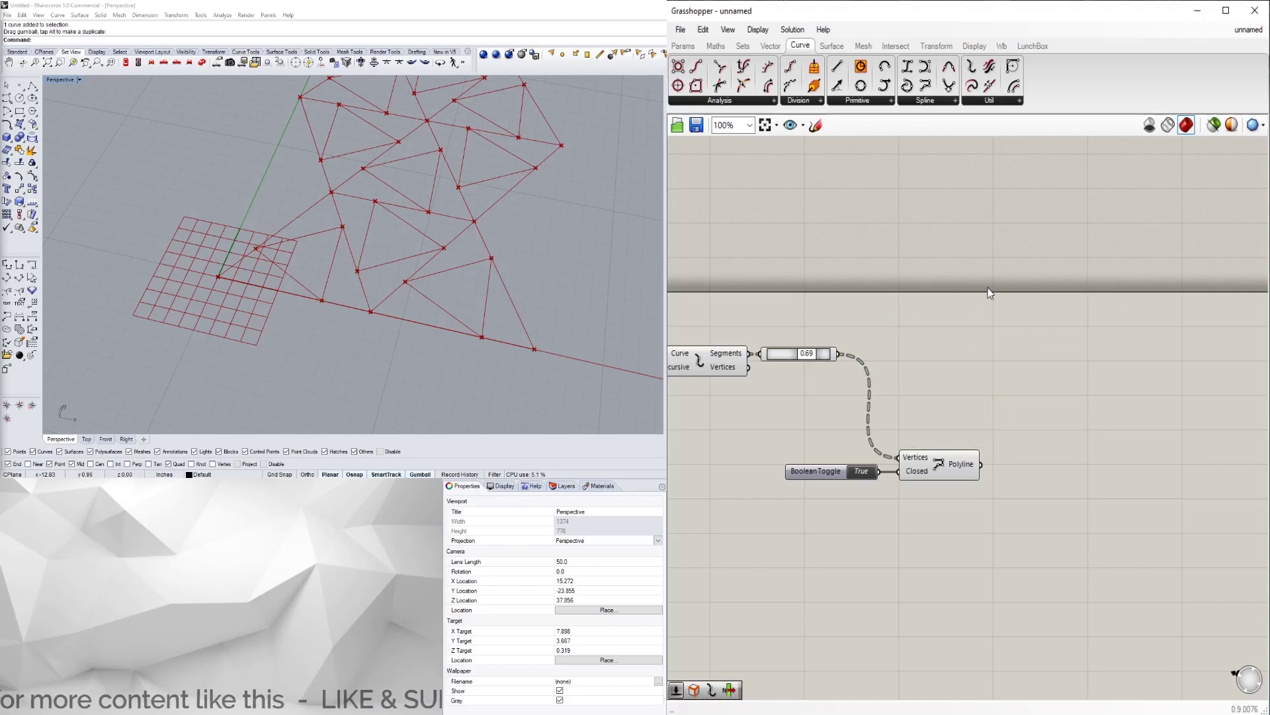
click(925, 100)
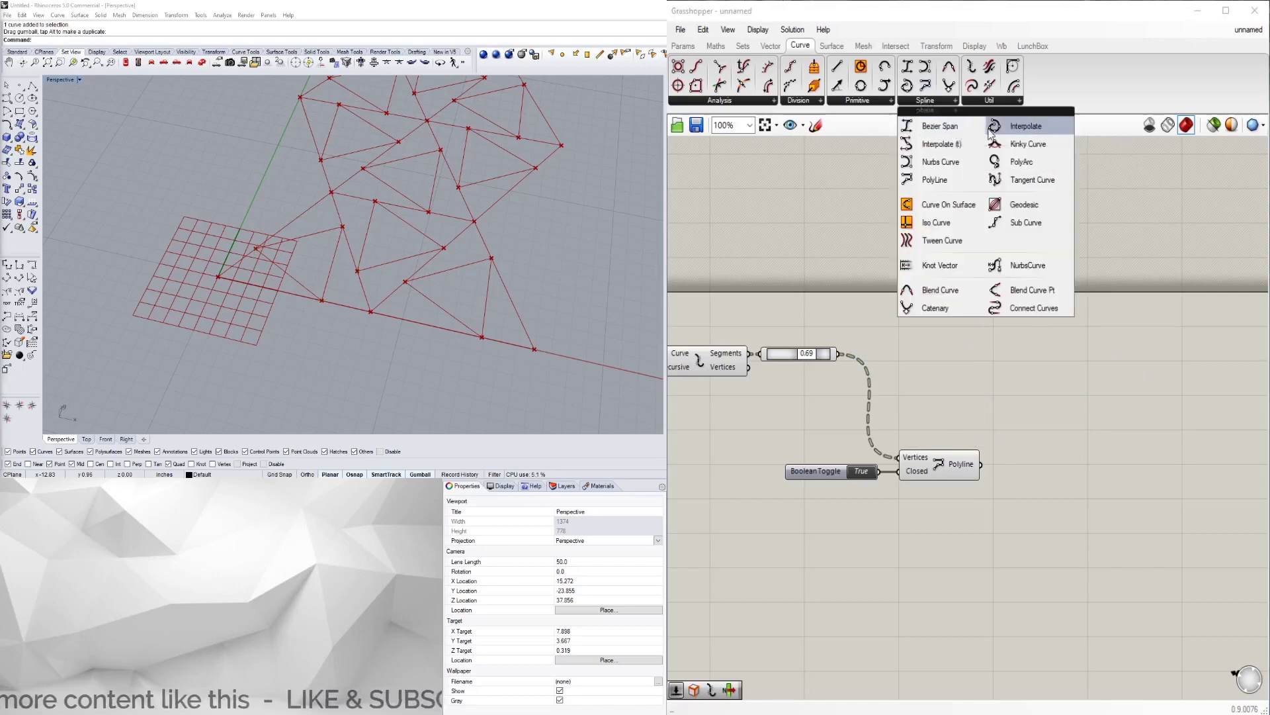
drag(1024, 131, 964, 321)
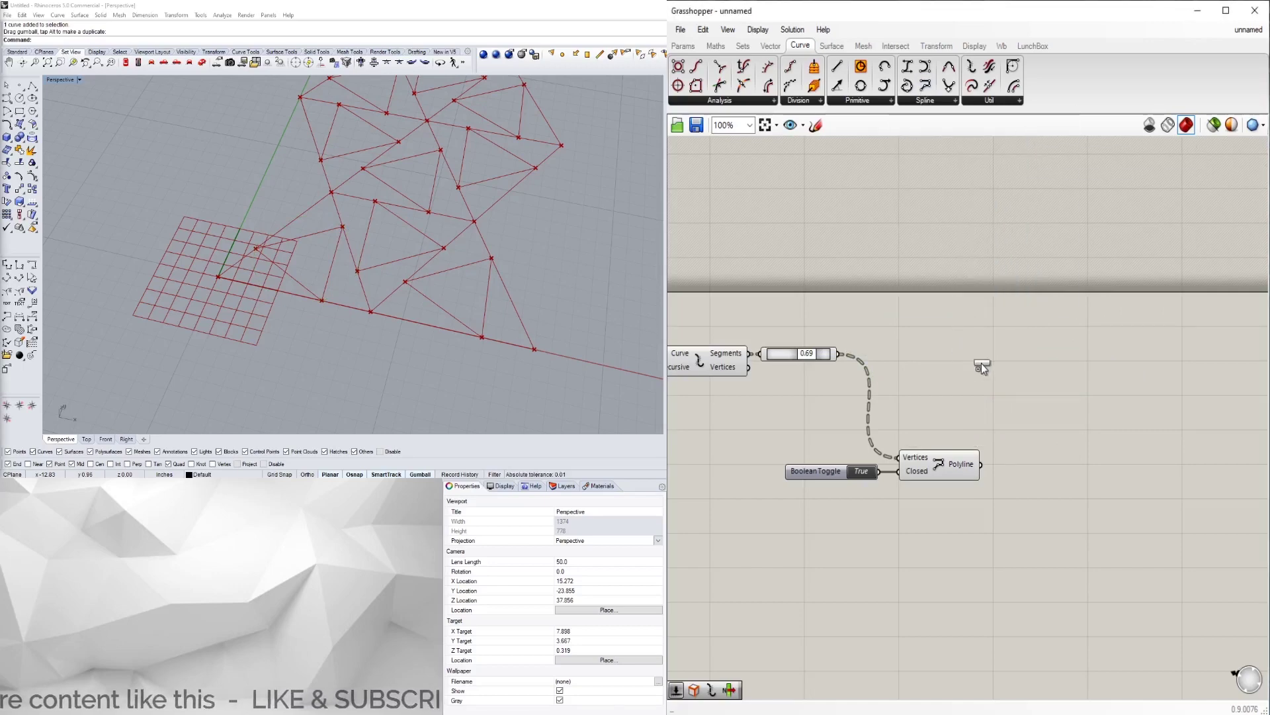
drag(982, 367, 982, 364)
drag(839, 353, 997, 372)
scroll(959, 374, up, 2)
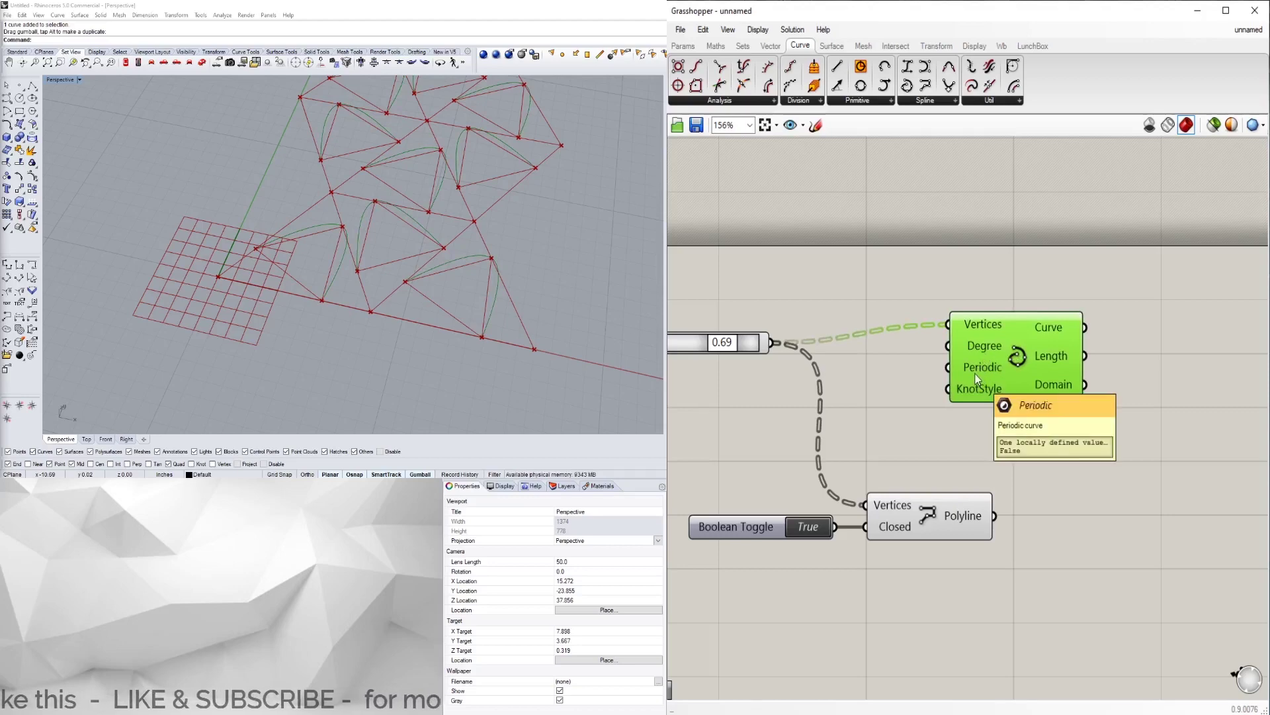
- Set the Interpolate curve's Periodic input to True so each triangle gets a closed loop
right_click(975, 374)
mouse_move(1016, 506)
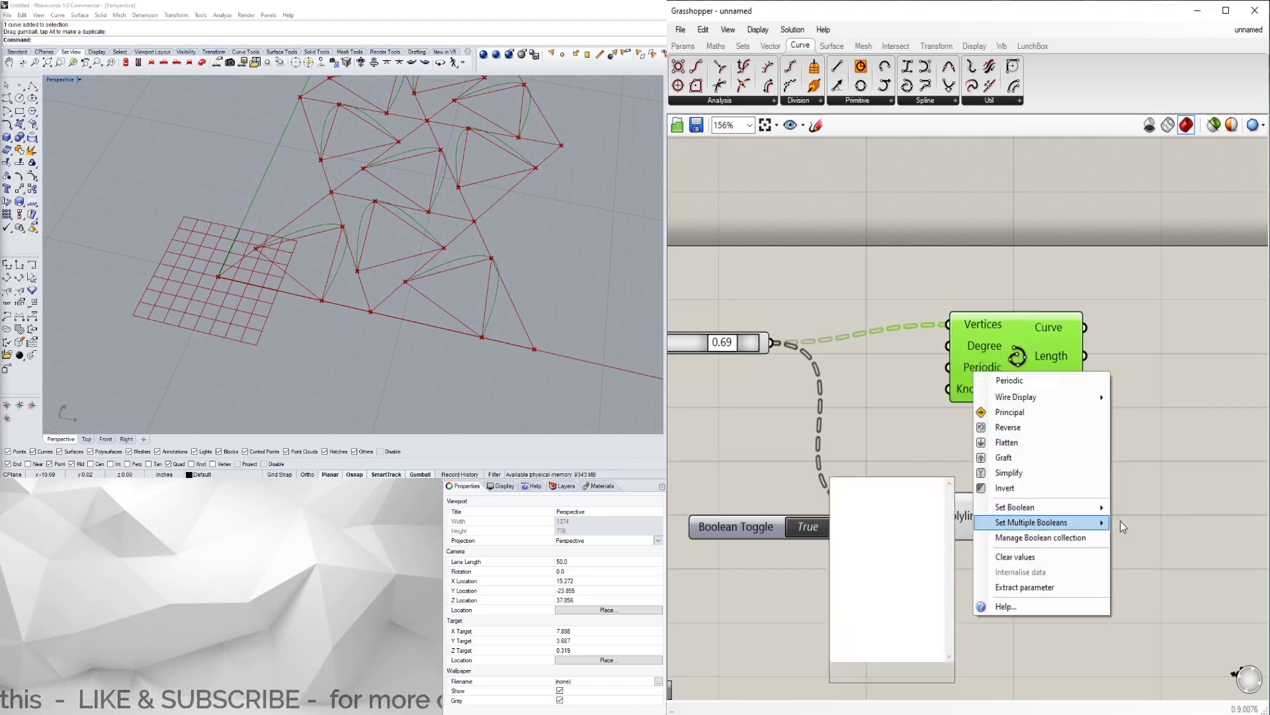
click(1123, 524)
right_click(993, 370)
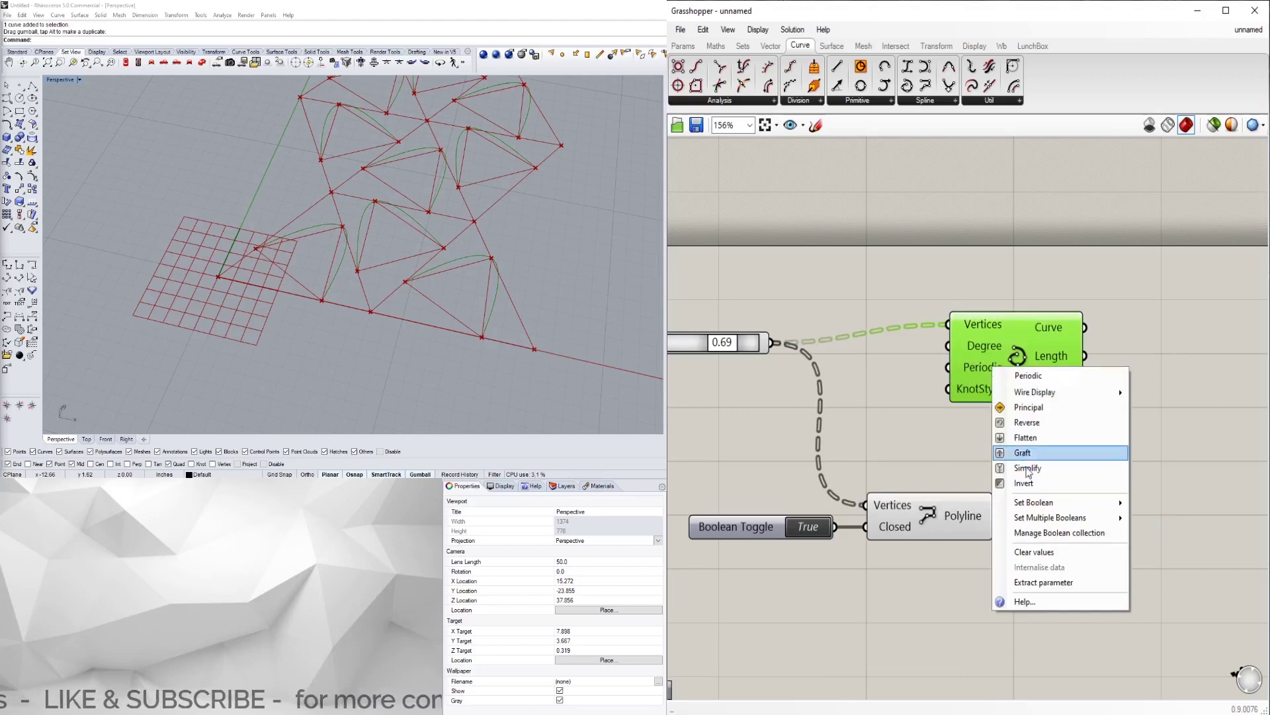
mouse_move(1059, 503)
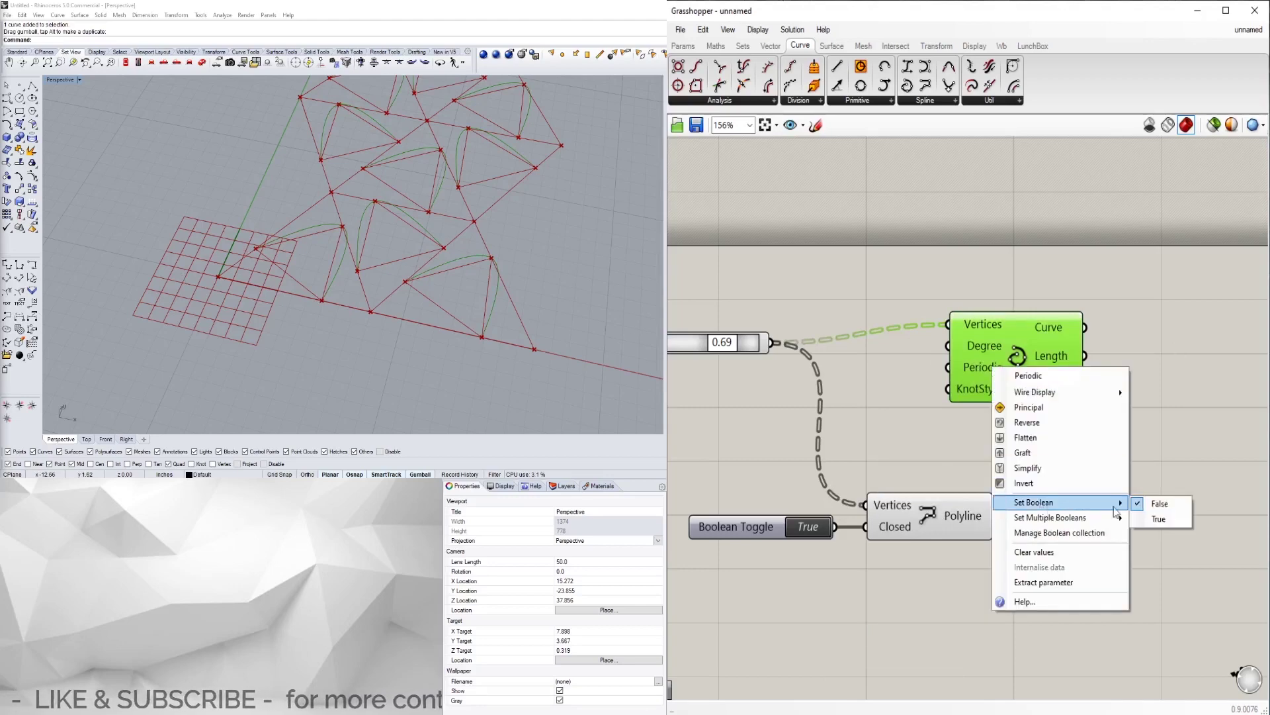
click(1159, 521)
right_drag(513, 229, 485, 252)
scroll(403, 238, down, 4)
scroll(484, 252, up, 3)
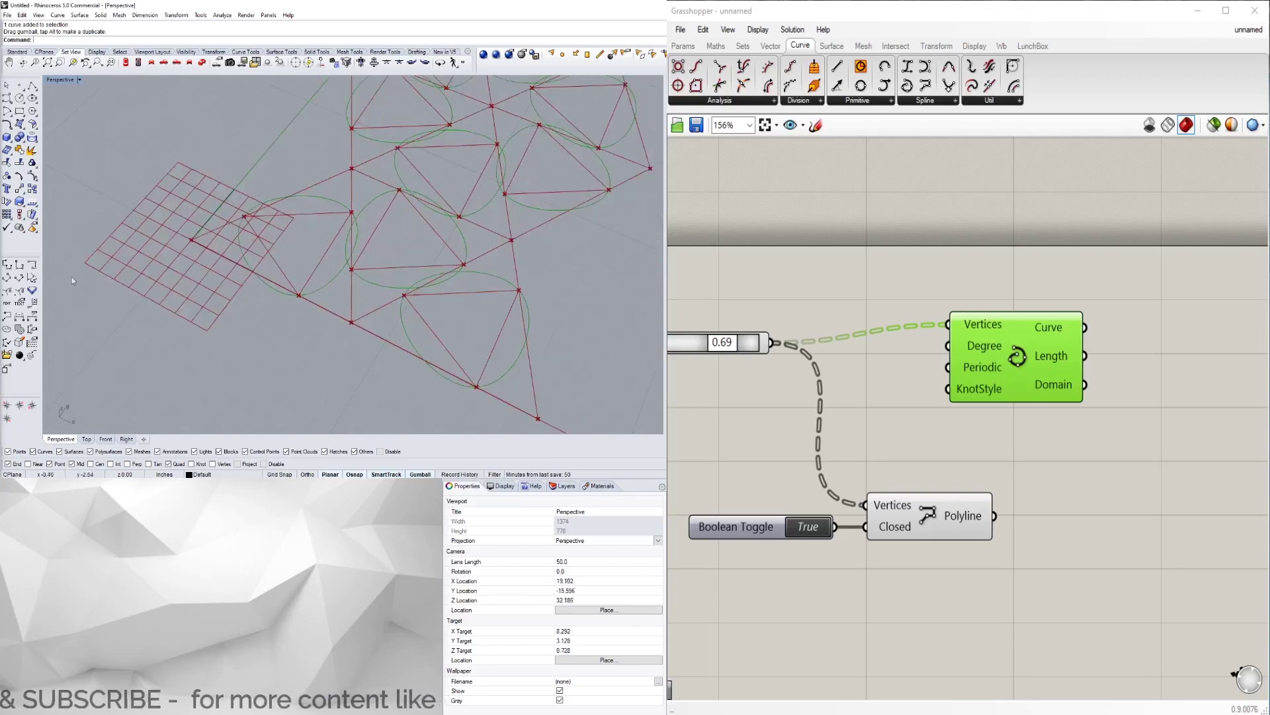
- Add a Nurbs Curve component and wire the triangle points into its Vertices
click(945, 104)
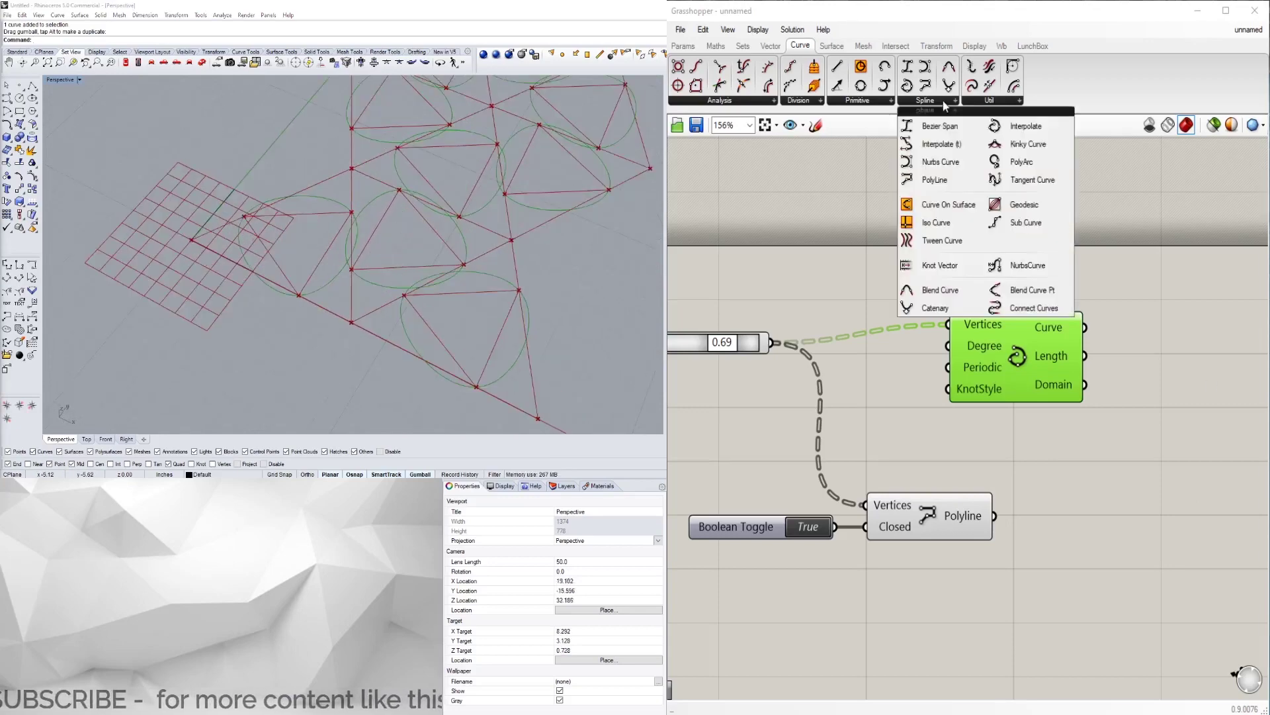
click(940, 162)
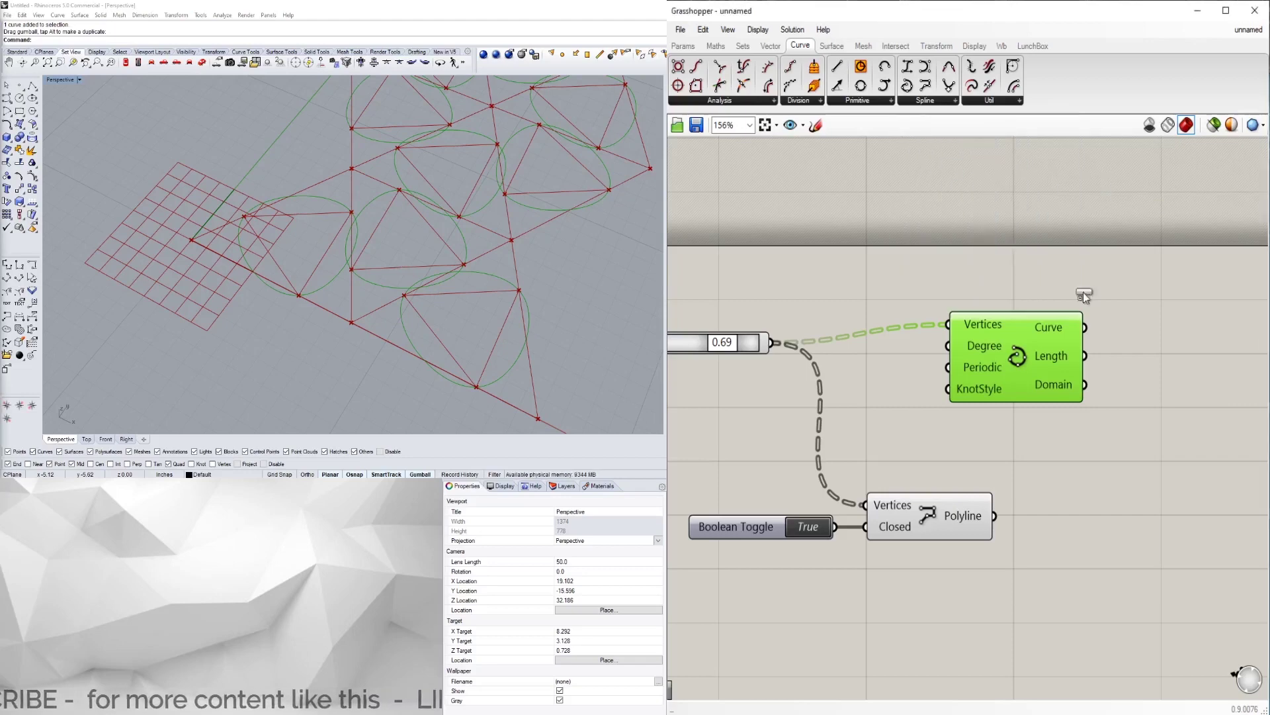
click(1125, 435)
drag(1018, 357, 1063, 260)
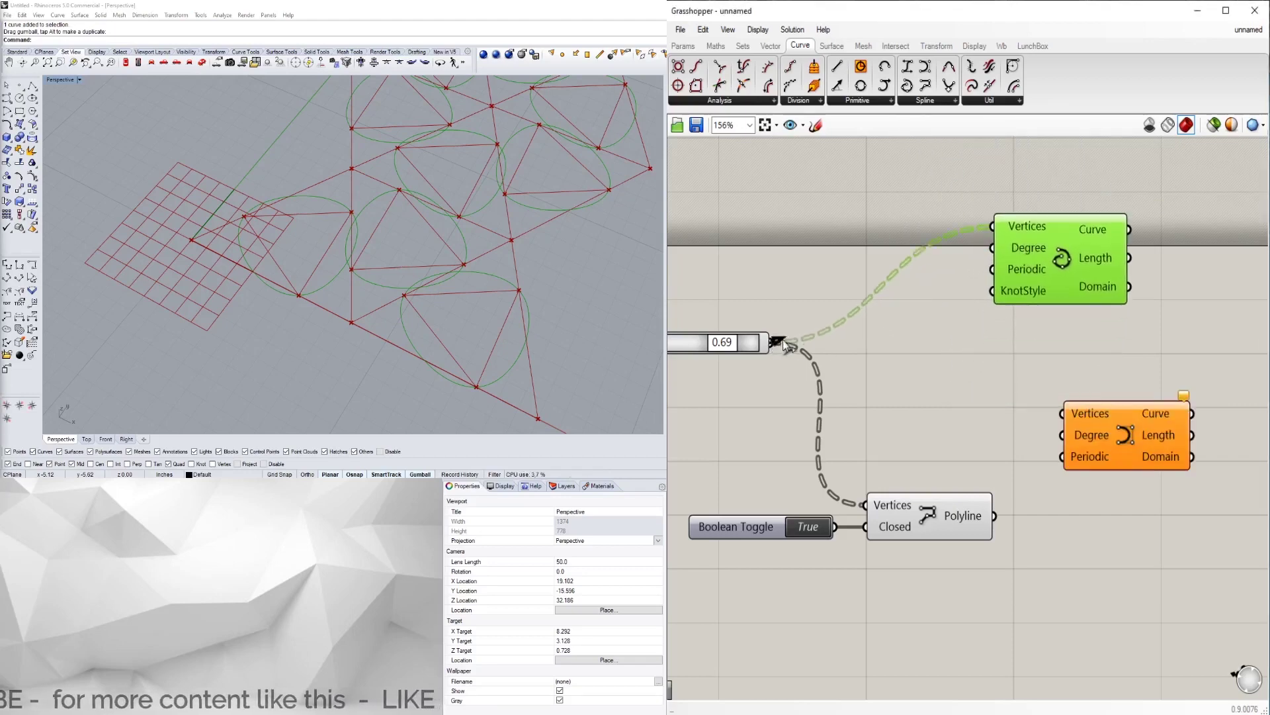
drag(815, 346, 1062, 412)
drag(1110, 450, 1054, 403)
- Set the Nurbs Curve's Periodic input to True for closed rounded triangles
right_click(1032, 388)
right_click(1017, 411)
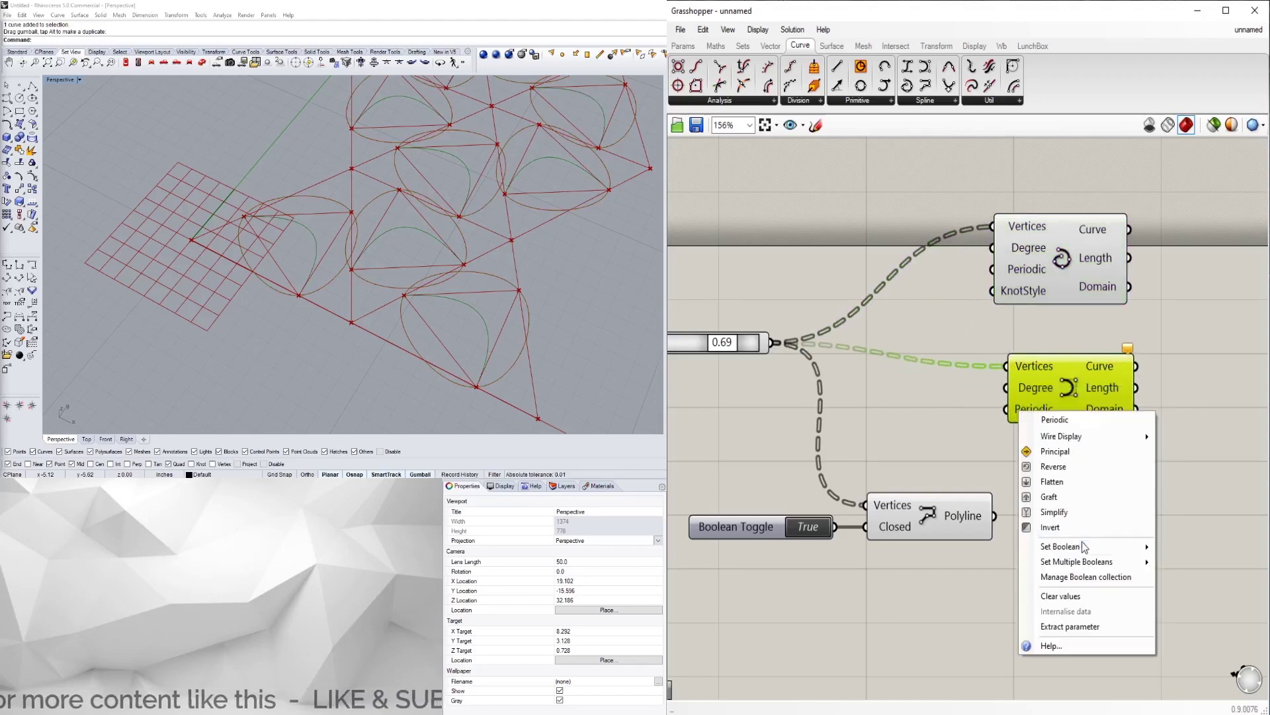
mouse_move(1082, 547)
click(1181, 565)
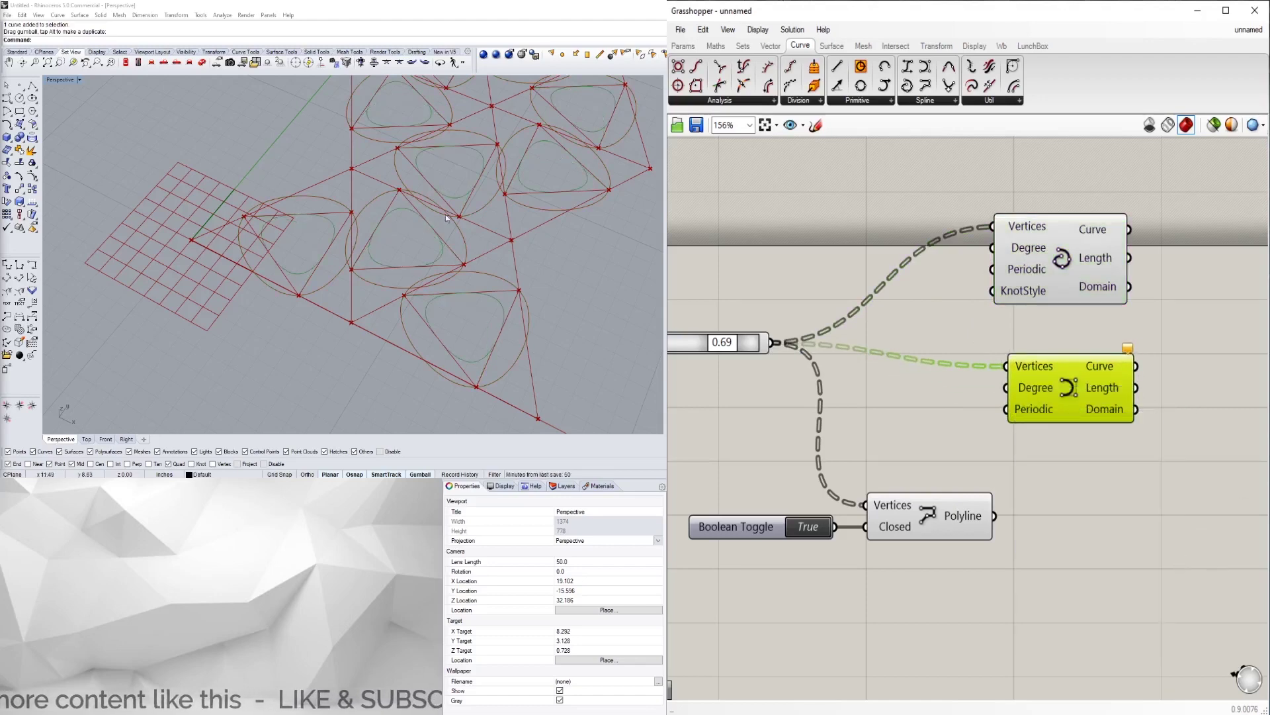
- Turn off the Interpolate component's preview and orbit the Rhino view around the pattern
click(1052, 254)
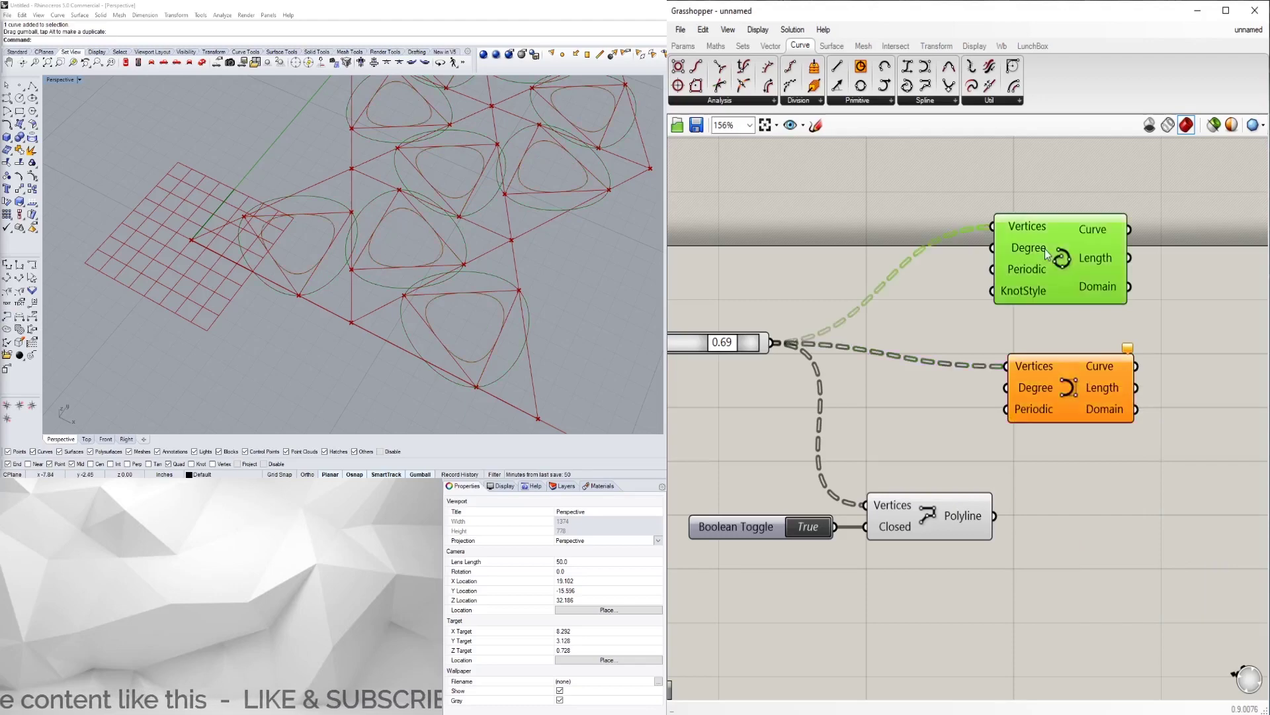
scroll(1056, 256, down, 3)
right_click(1056, 256)
click(1077, 291)
drag(996, 494, 867, 404)
click(1051, 487)
drag(1056, 497, 1034, 479)
scroll(370, 197, down, 5)
right_drag(373, 197, 406, 210)
- Move the toggle and Polyline components up and to the right
scroll(407, 211, up, 3)
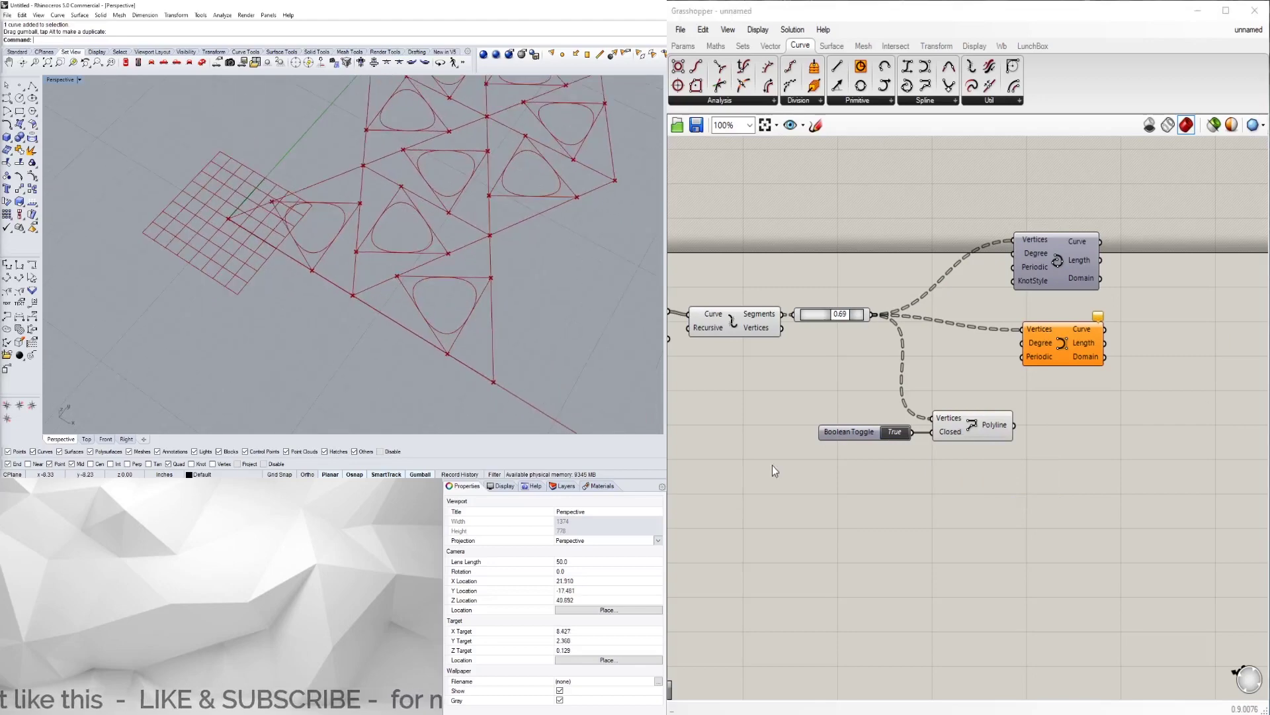
drag(1047, 516, 889, 437)
drag(967, 452, 1005, 438)
click(1157, 491)
scroll(419, 210, down, 2)
scroll(781, 397, up, 3)
- Set the edge-point slider to 0.75 and hide the Polyline preview
drag(1016, 355, 1022, 381)
right_drag(1112, 450, 886, 459)
right_drag(1111, 505, 966, 505)
right_click(979, 508)
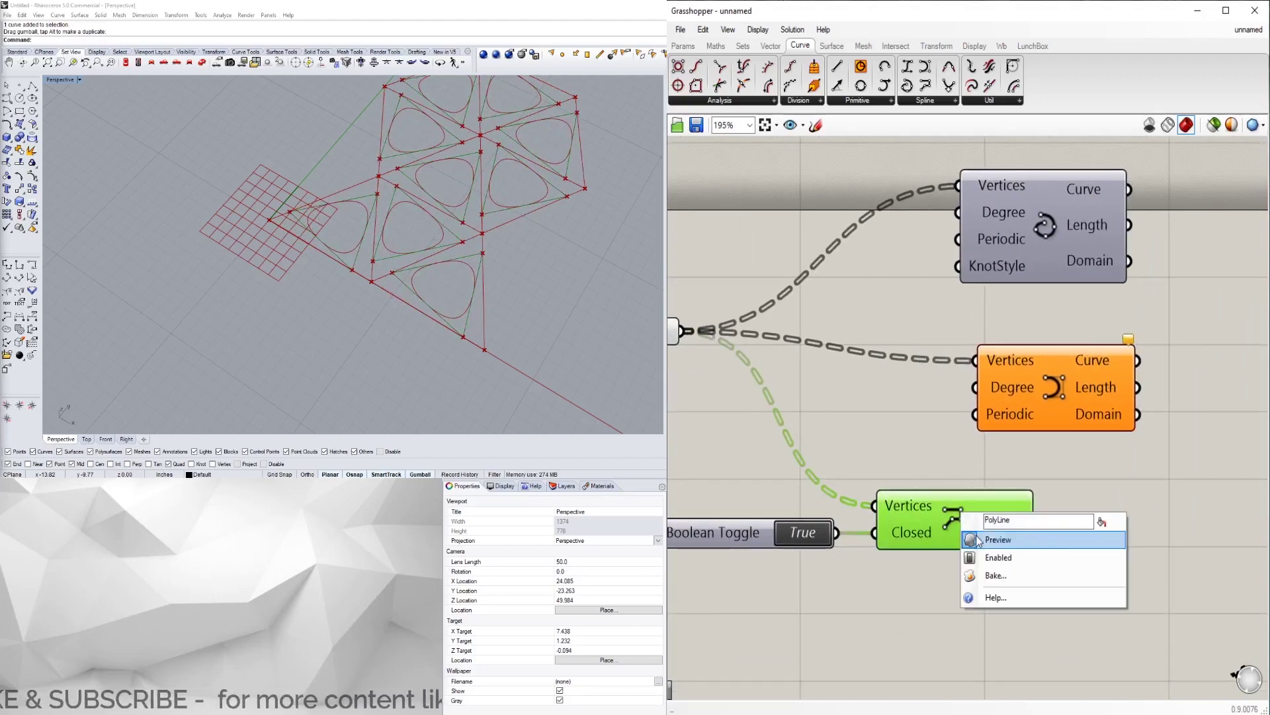
scroll(987, 463, down, 1)
scroll(883, 364, up, 3)
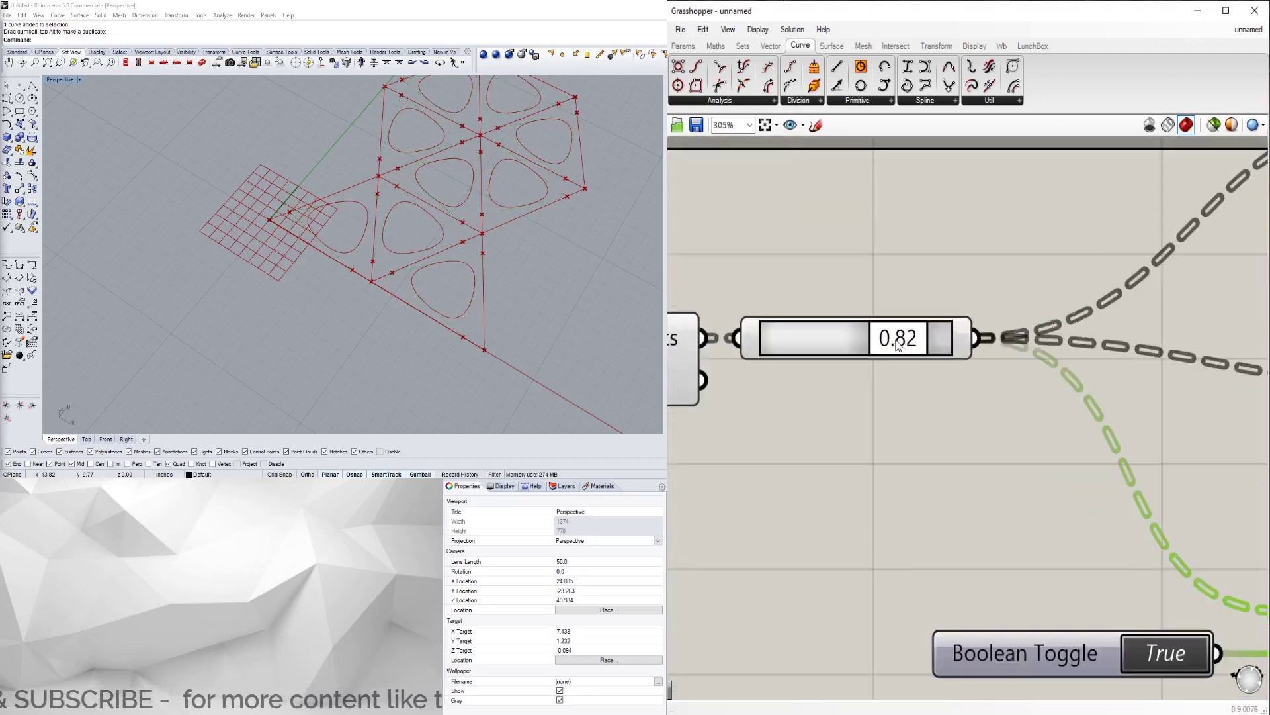
mouse_move(898, 339)
mouse_down()
mouse_move(805, 337)
mouse_move(823, 336)
mouse_move(812, 325)
mouse_move(884, 327)
mouse_up()
- Reposition the Interpolate curve, then shift both curve components left and down
scroll(980, 263, down, 5)
right_drag(981, 263, 911, 354)
scroll(913, 354, down, 3)
scroll(979, 357, up, 3)
drag(1013, 333, 1026, 351)
drag(1134, 447, 1062, 344)
drag(1073, 343, 1022, 359)
- Move the curve components and toggle further down the canvas
click(1114, 530)
drag(1114, 530, 827, 320)
drag(993, 363, 993, 428)
click(1017, 315)
scroll(1019, 351, down, 2)
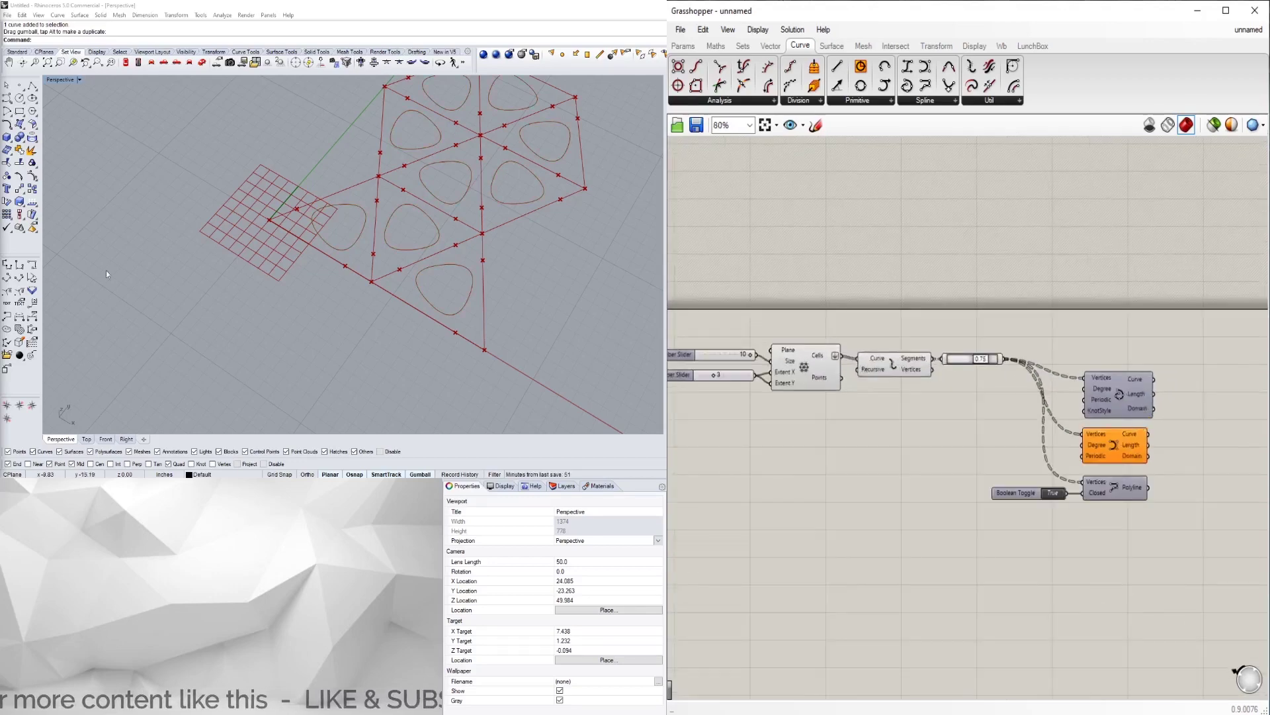
right_drag(893, 405, 953, 404)
right_drag(1101, 361, 1042, 386)
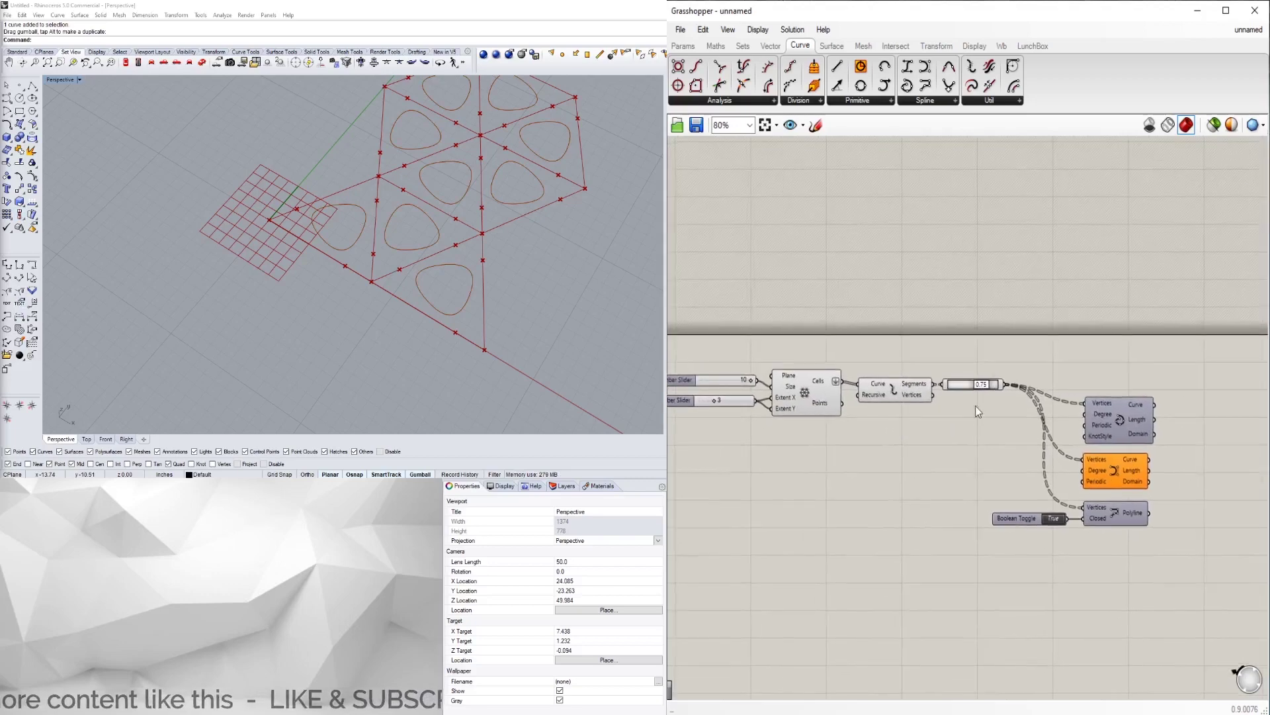
- Add a Boundary Surfaces component via 'bound' and wire the triangle grid cells into it
double_click(1079, 353)
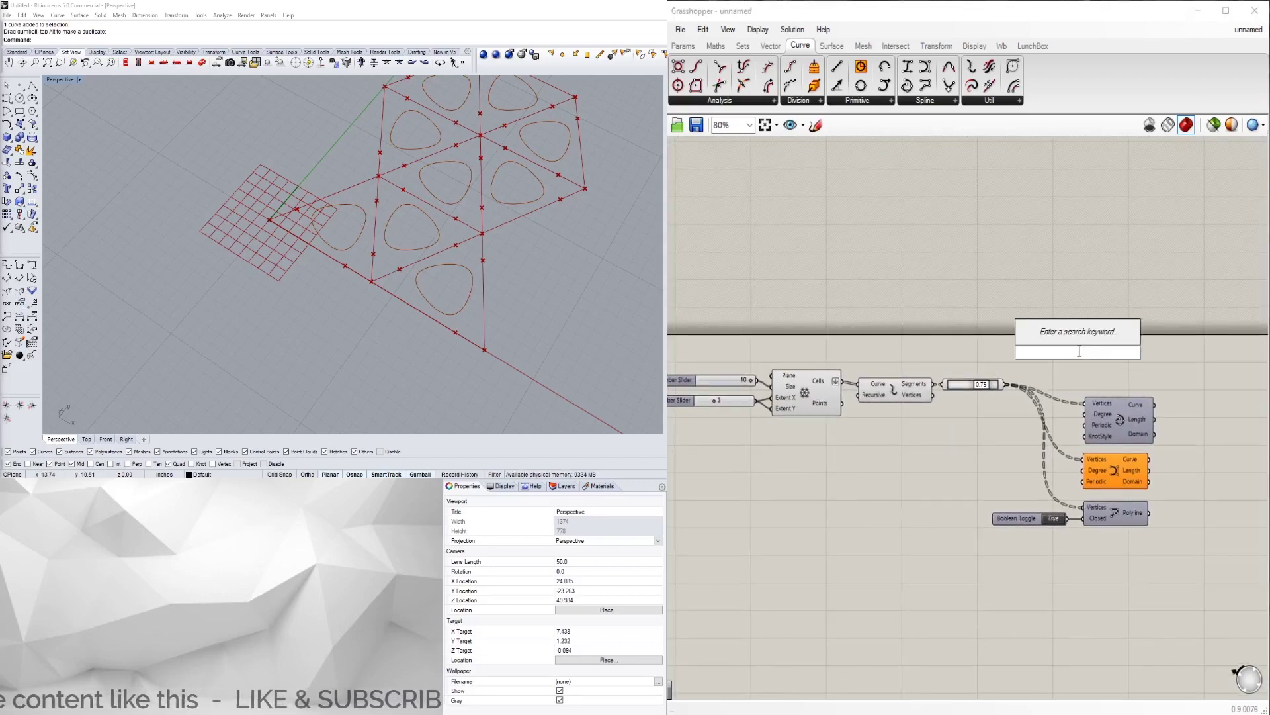
text(bound)
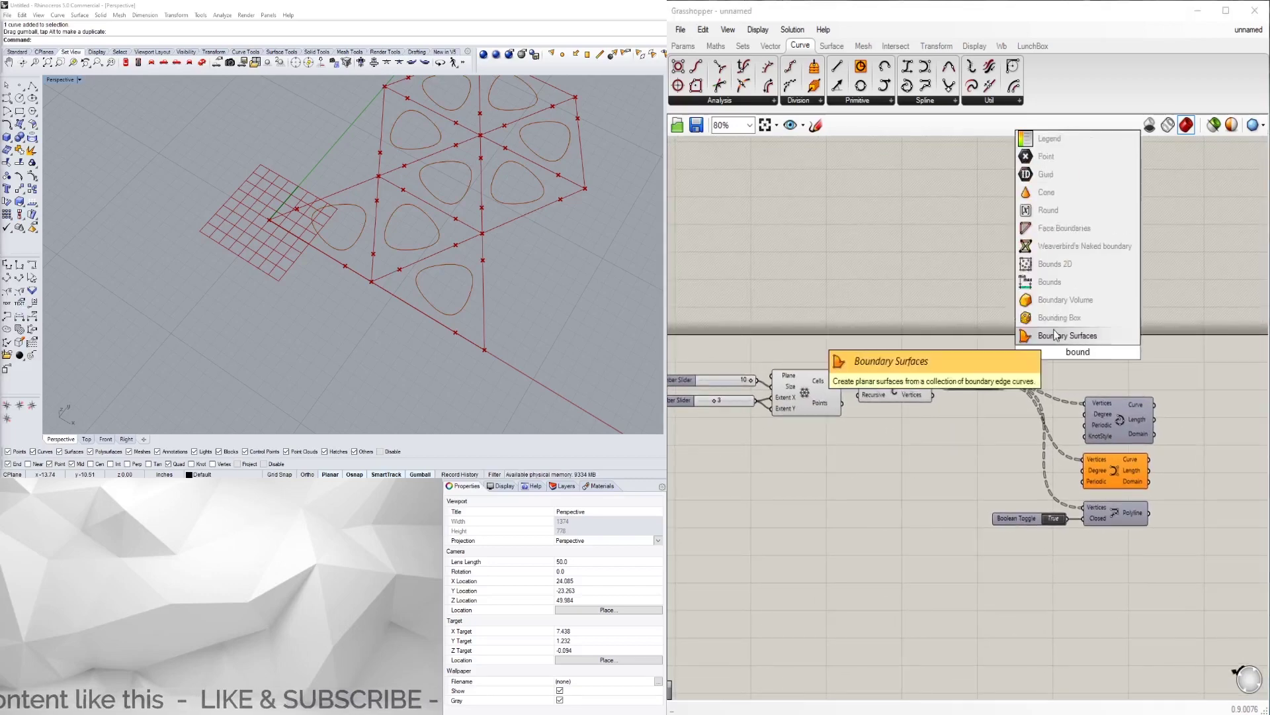
click(1087, 334)
click(835, 383)
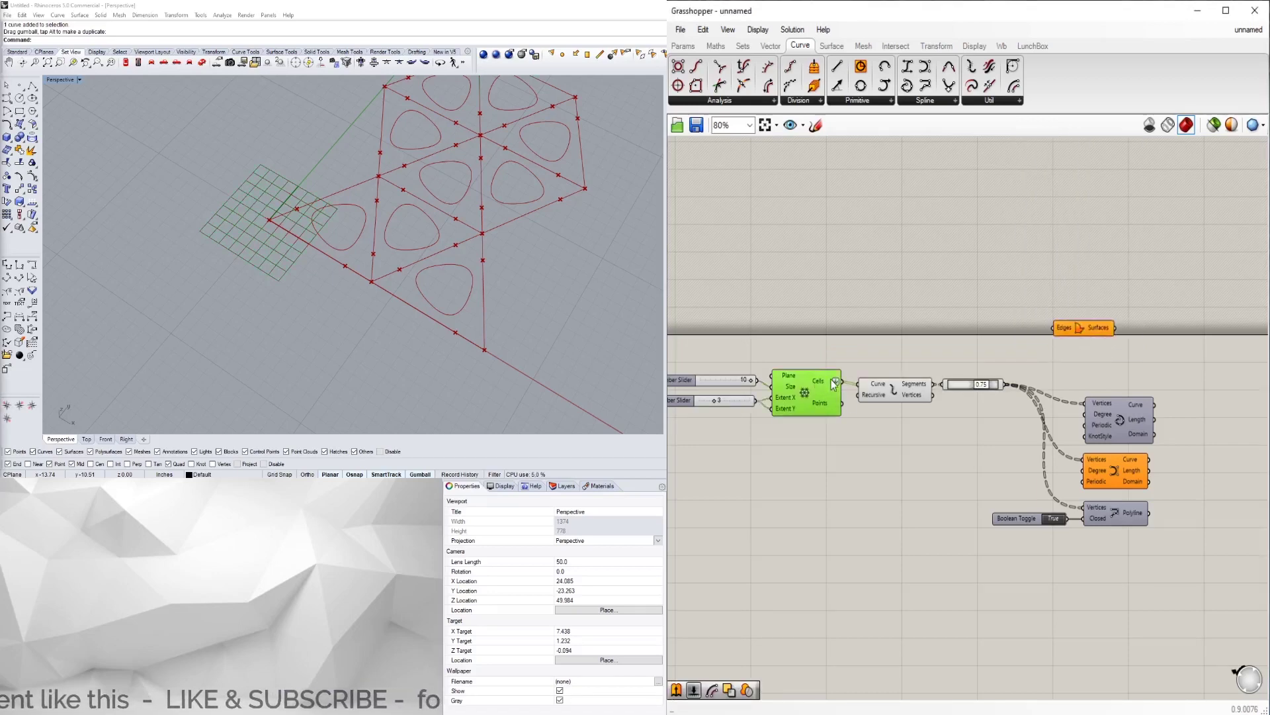
drag(845, 384, 1054, 327)
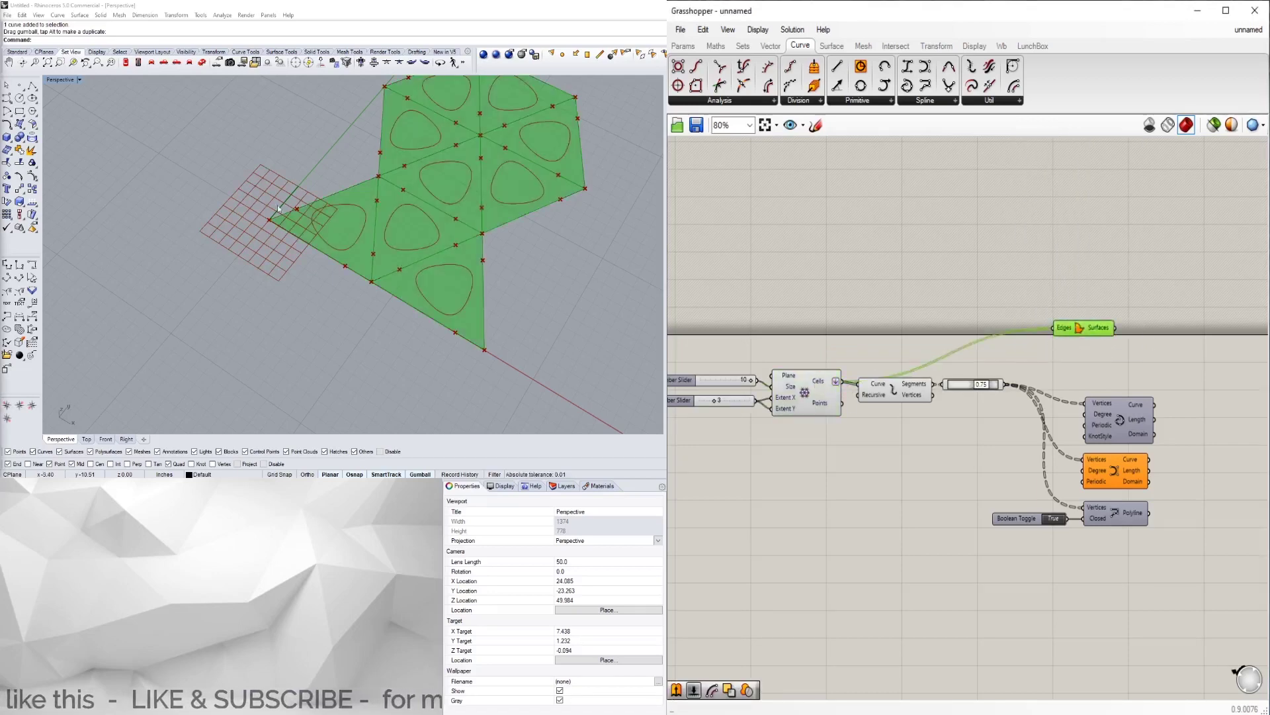
- Duplicate Boundary Surfaces and feed the rounded Nurbs curves into the copy
right_drag(1097, 383, 1012, 355)
click(1017, 311)
alt+drag(1014, 304, 1154, 426)
click(1157, 380)
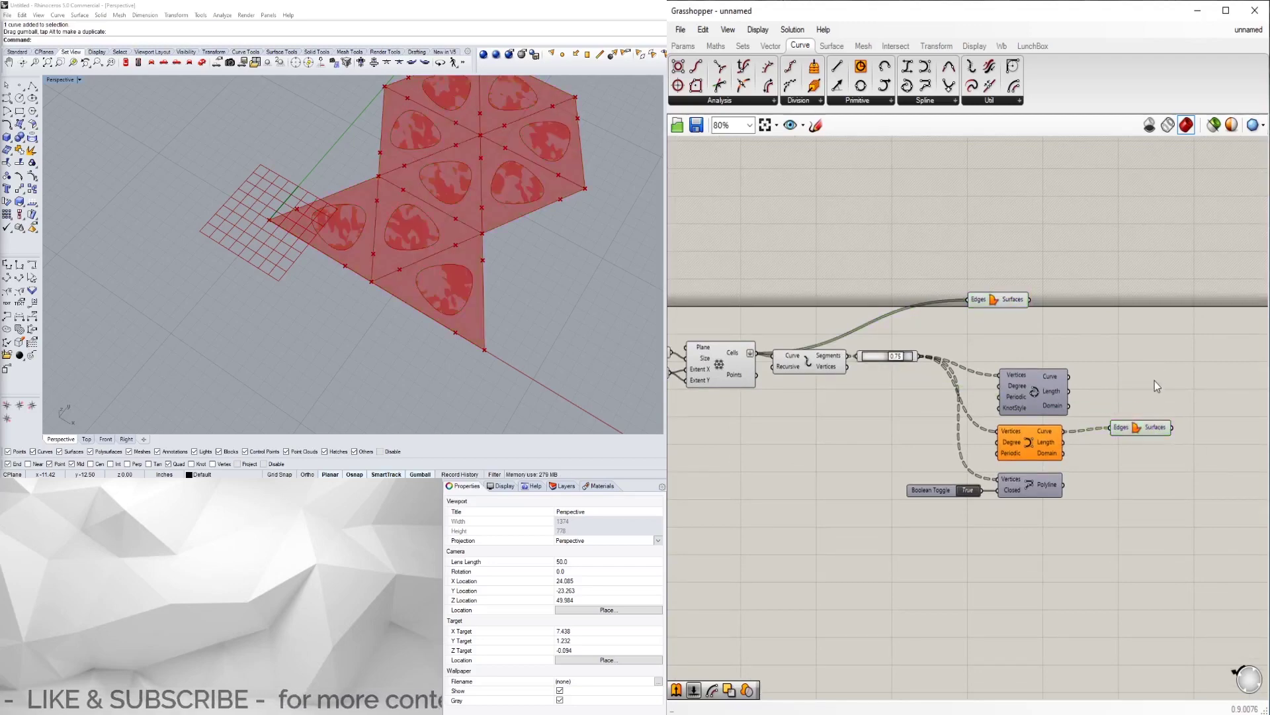
right_drag(1157, 380, 1102, 410)
- Move the first Boundary Surfaces component down-right and frame the components
drag(1102, 458, 1099, 464)
drag(954, 328, 991, 368)
click(996, 336)
scroll(1020, 337, down, 2)
right_drag(1117, 374, 1135, 404)
scroll(1057, 337, up, 1)
scroll(1032, 412, up, 2)
scroll(1091, 374, up, 1)
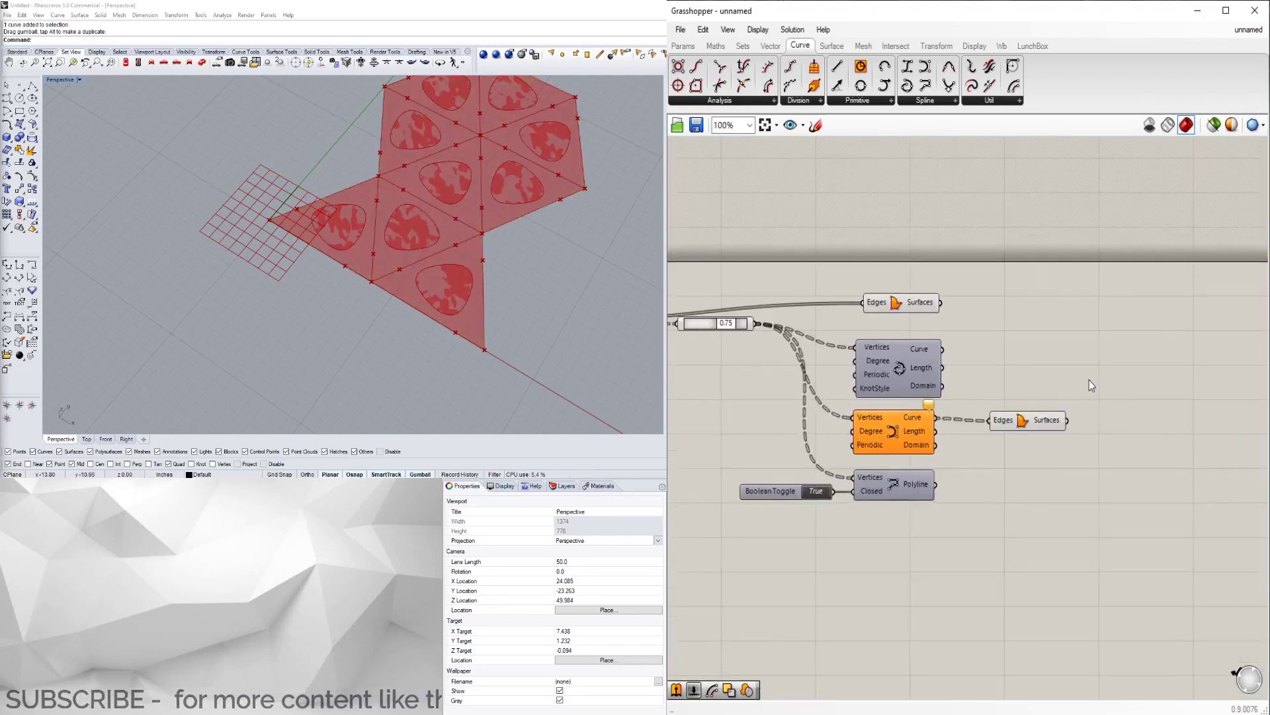
- Add a Solid Difference via 'solid' with panel surfaces as Breps A and cutouts as Breps B
double_click(1086, 376)
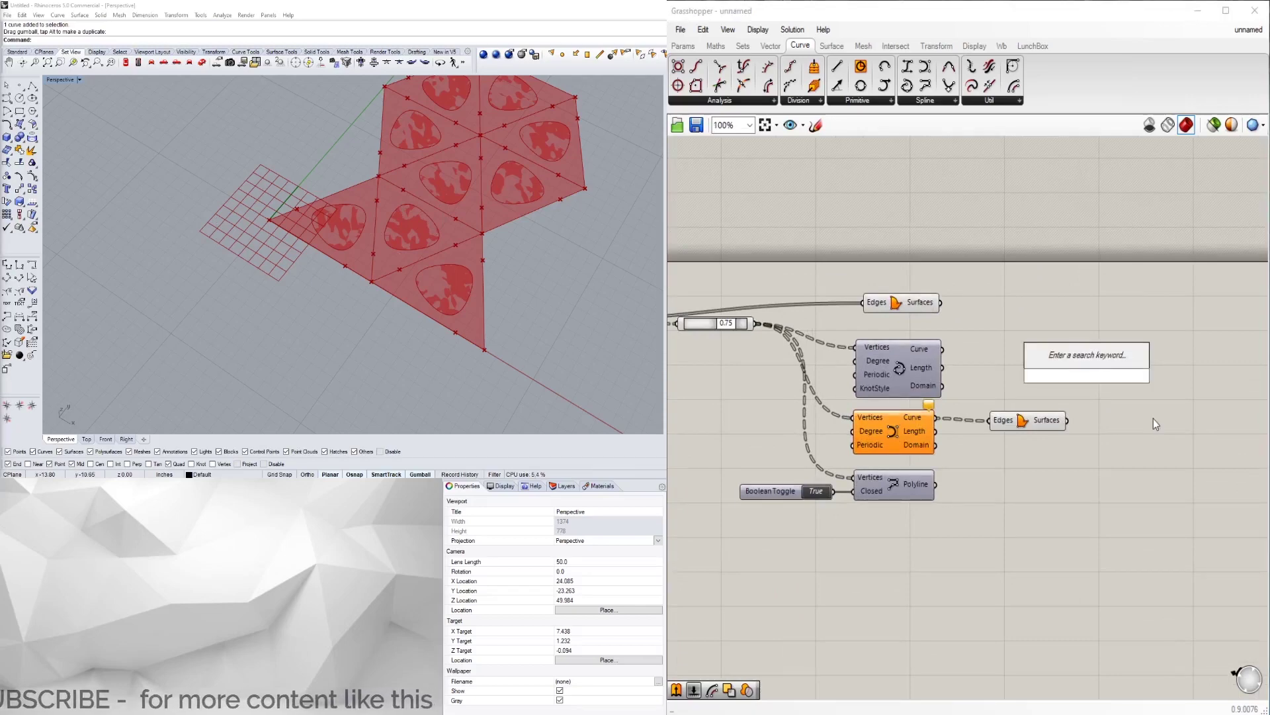
text(solid)
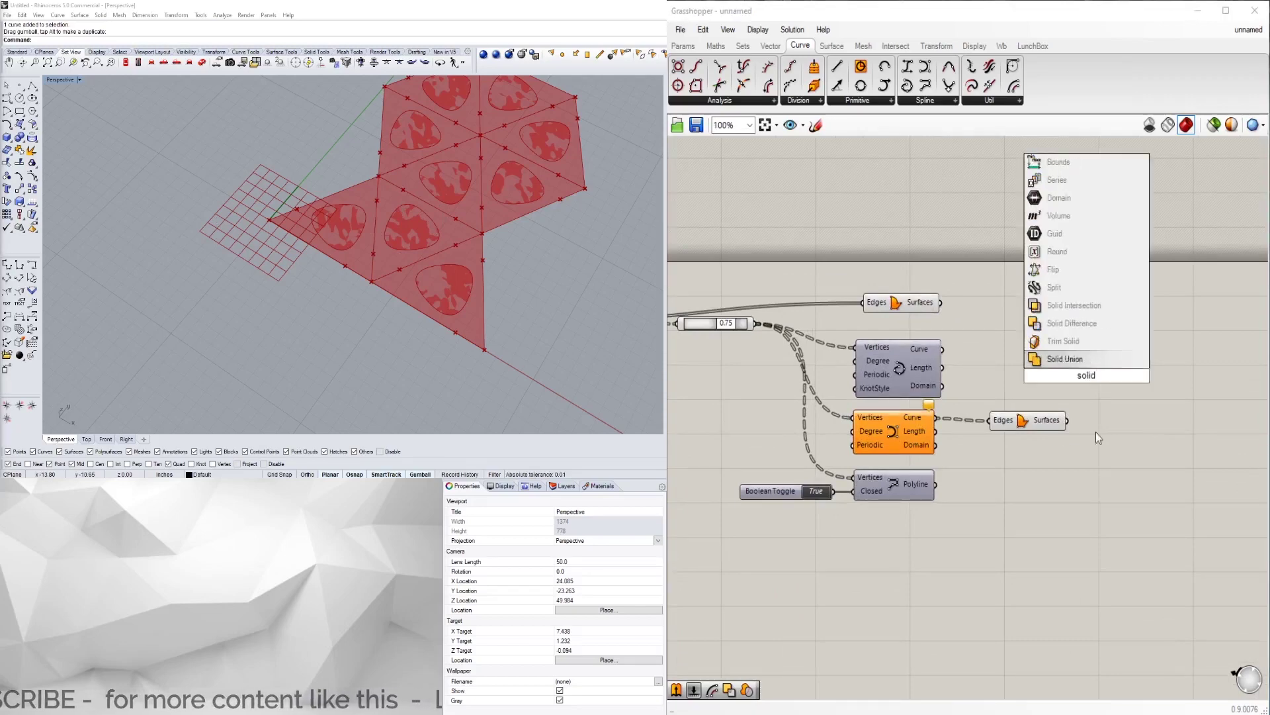
click(1068, 356)
click(918, 302)
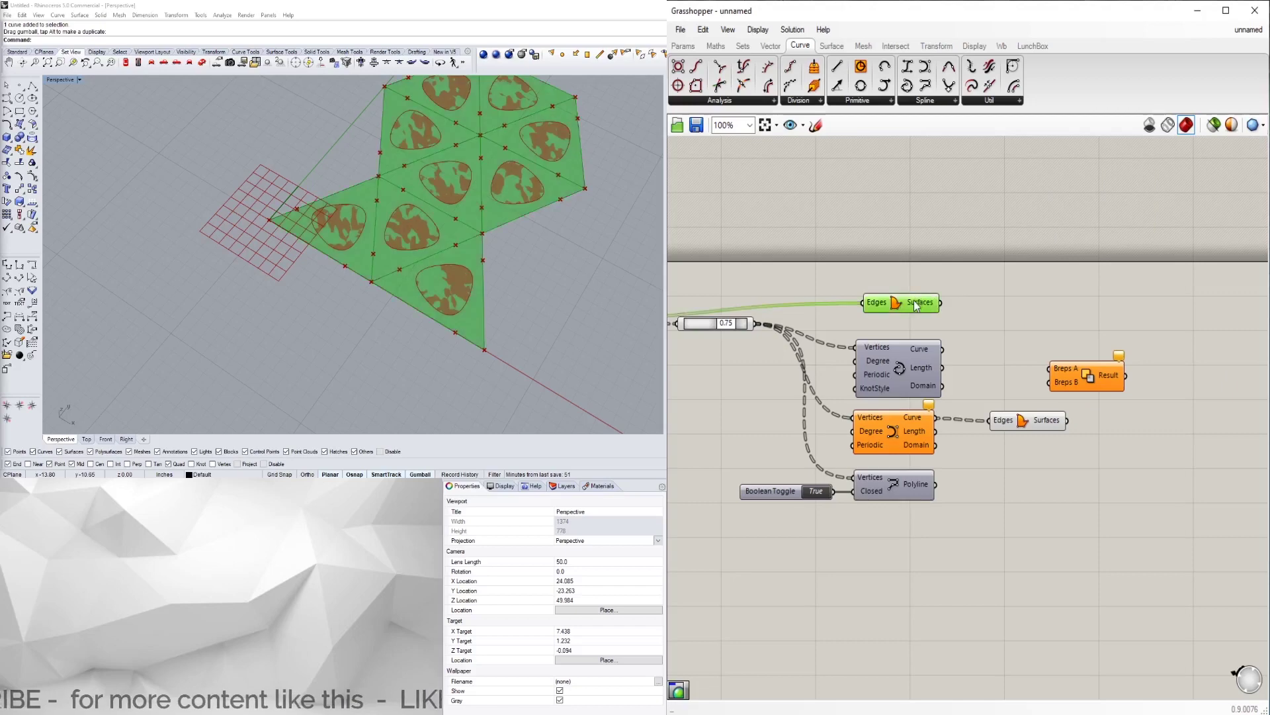
drag(941, 303, 1051, 383)
drag(1072, 391, 1107, 404)
right_click(1106, 403)
click(1081, 444)
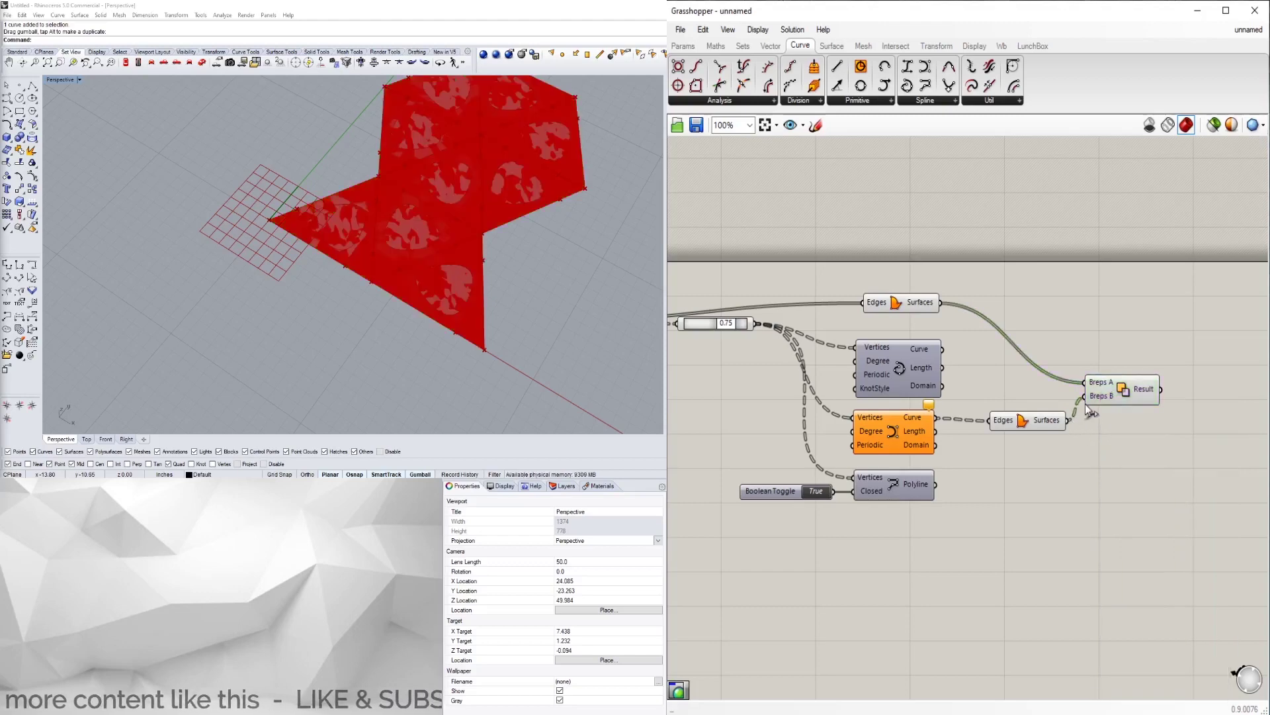
- Flatten the Breps B input and check the subtraction result in the preview
drag(1095, 399, 1114, 387)
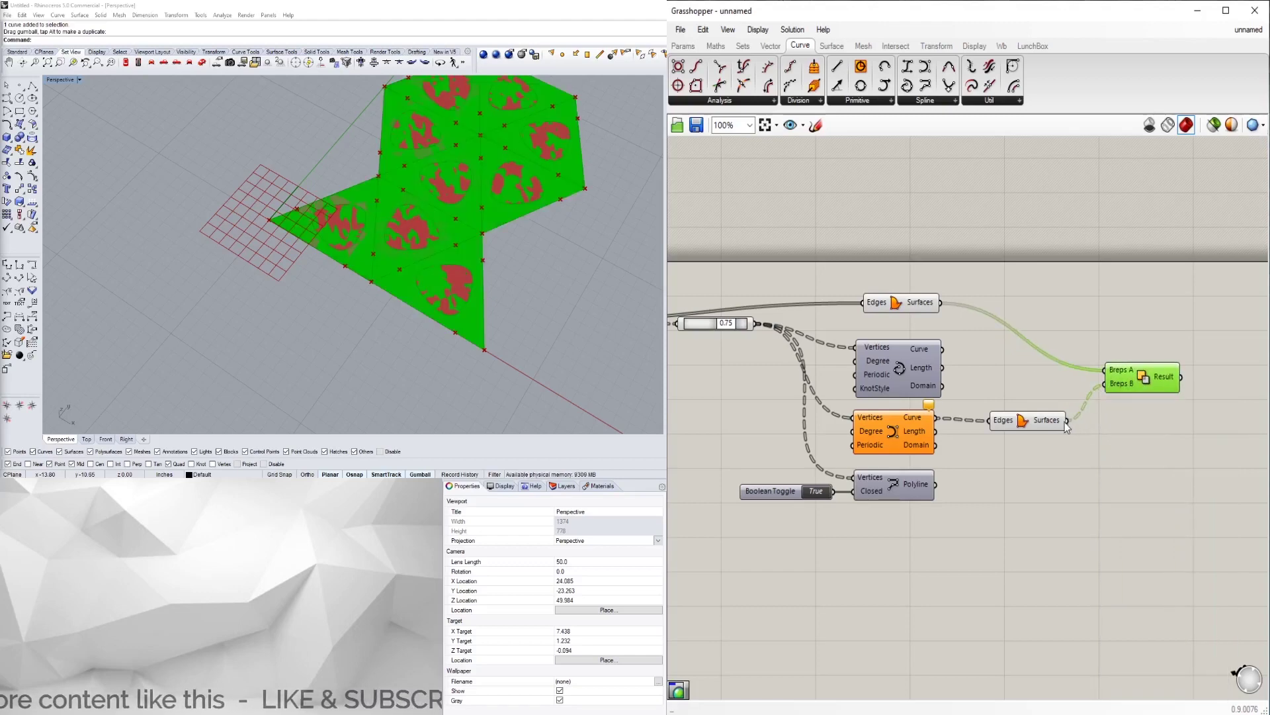
right_click(1120, 388)
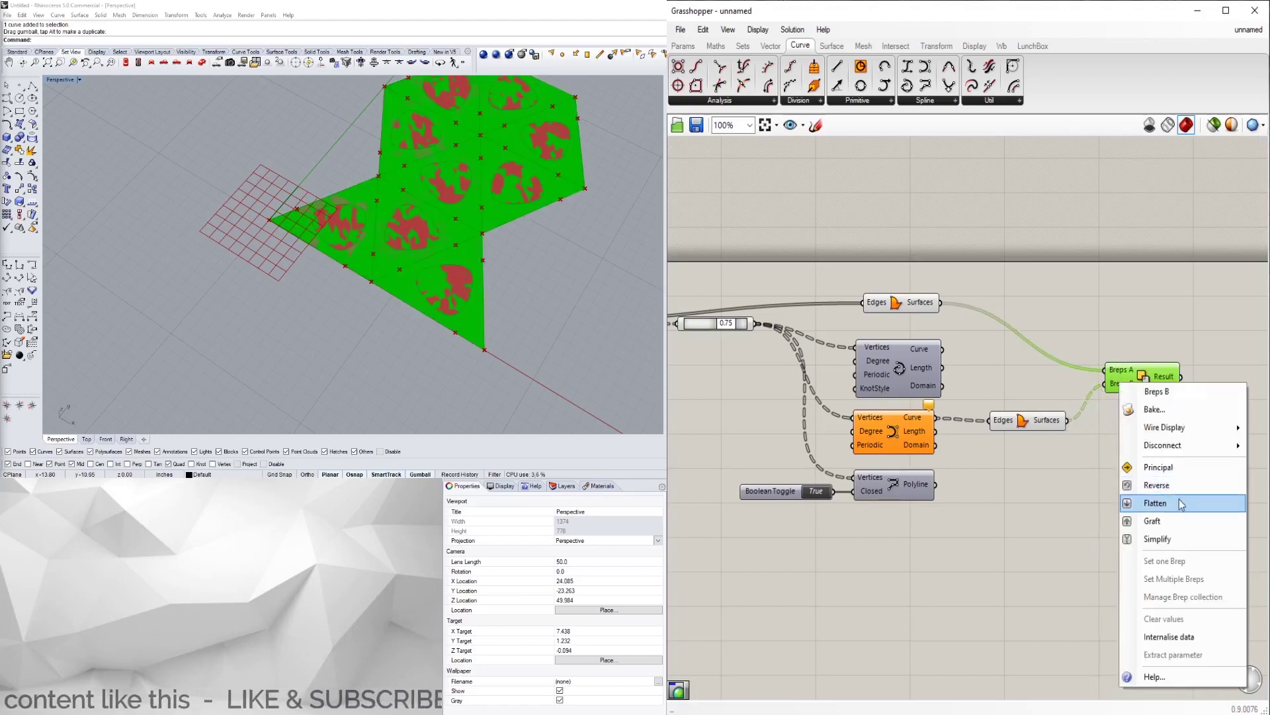
click(1132, 506)
drag(1156, 384, 1175, 377)
click(1070, 495)
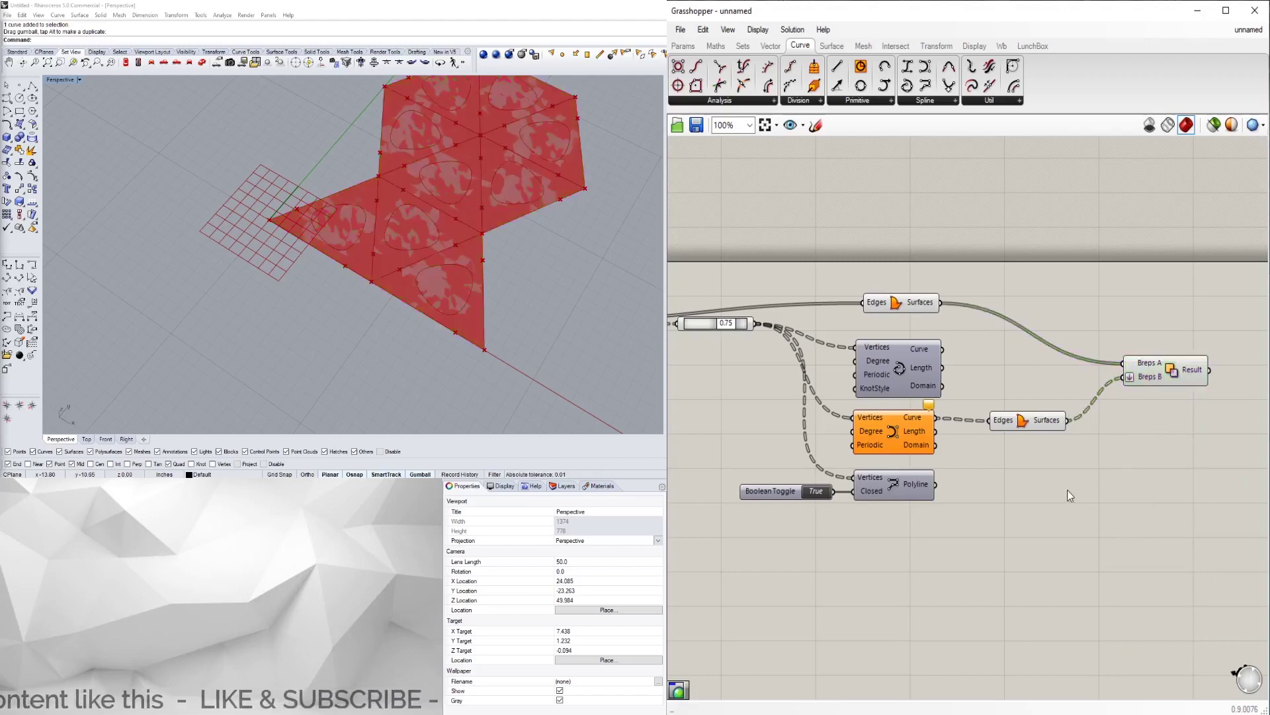
click(1033, 421)
click(1153, 377)
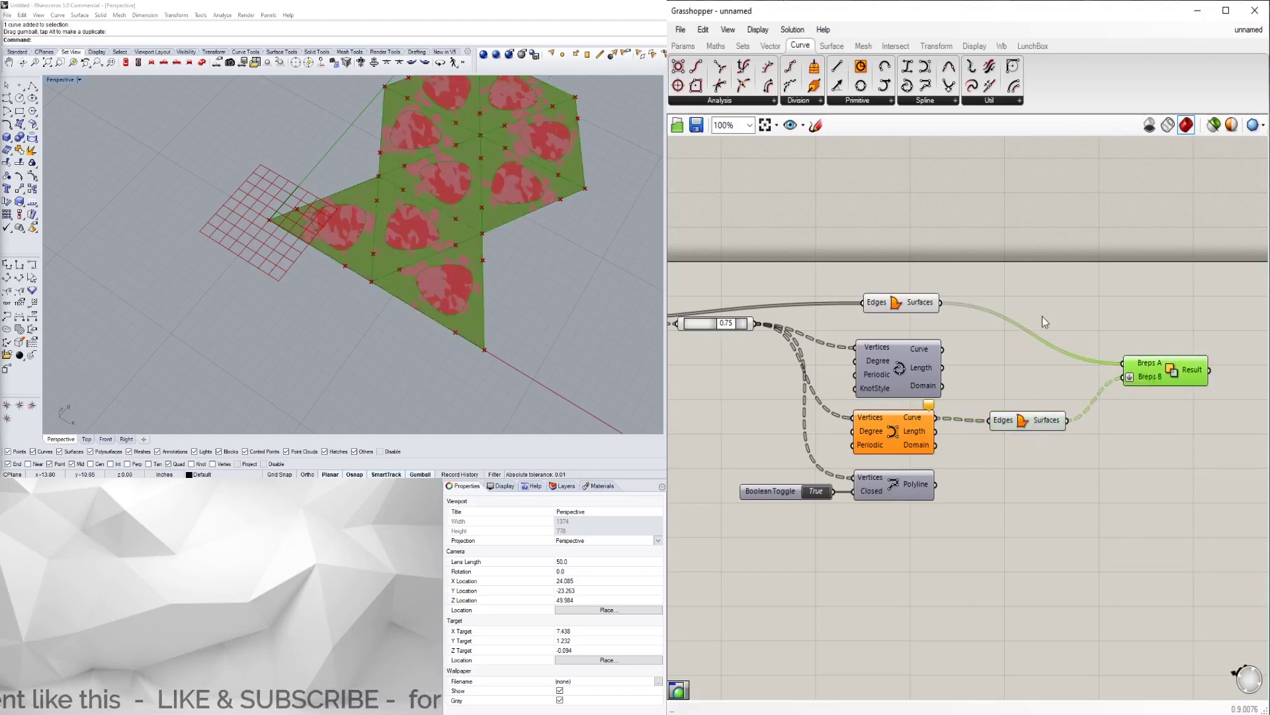
- Turn off the Boundary Surfaces preview and move the Solid component left and down
click(904, 303)
right_click(902, 301)
click(924, 326)
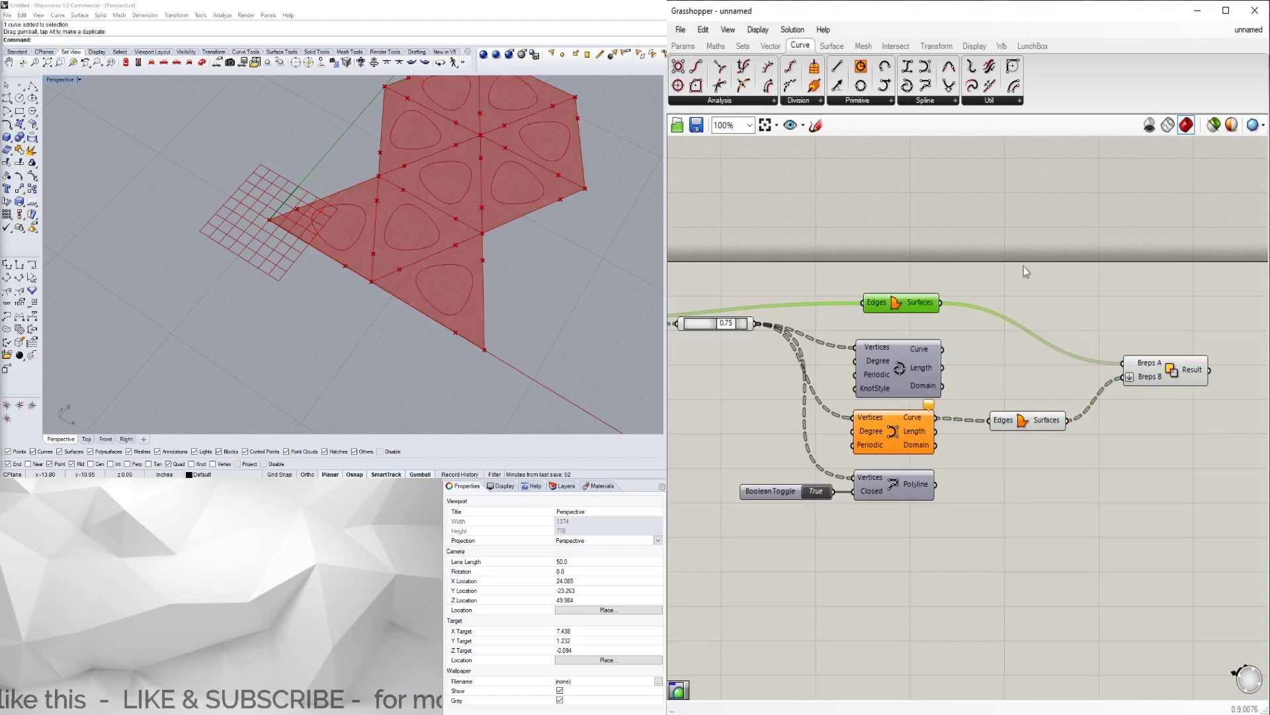
click(1034, 267)
right_drag(1094, 333, 1063, 332)
drag(1138, 370, 1096, 391)
click(1097, 351)
scroll(1104, 391, down, 1)
right_drag(1103, 396, 1073, 391)
- Add a Custom Preview via 'cust' and wire the Solid result into its Geometry
double_click(1098, 378)
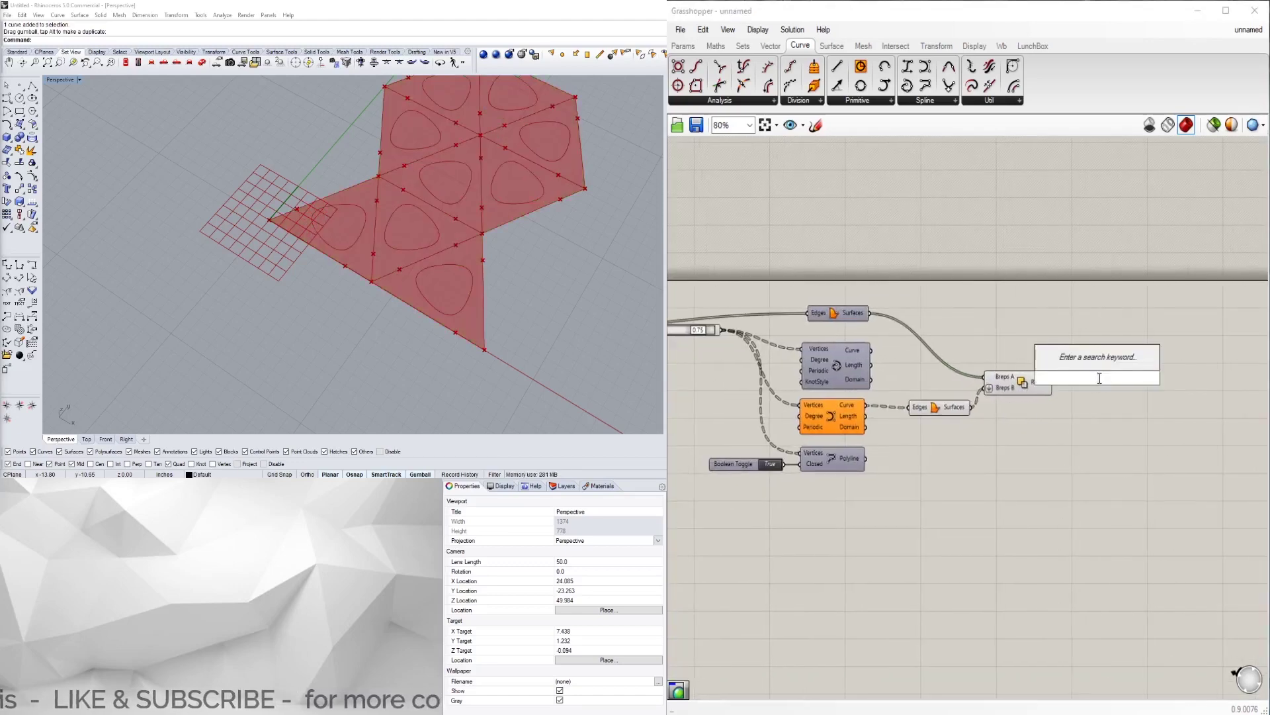
text(cust)
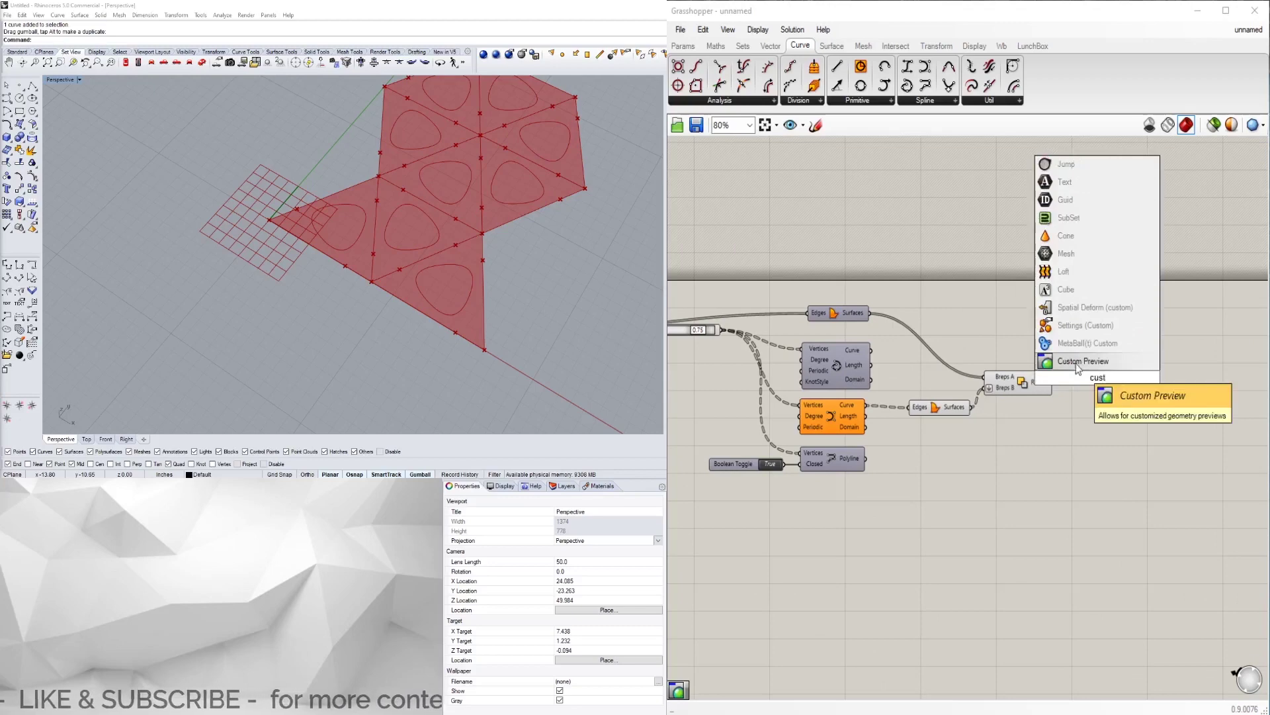
key(Return)
click(1026, 375)
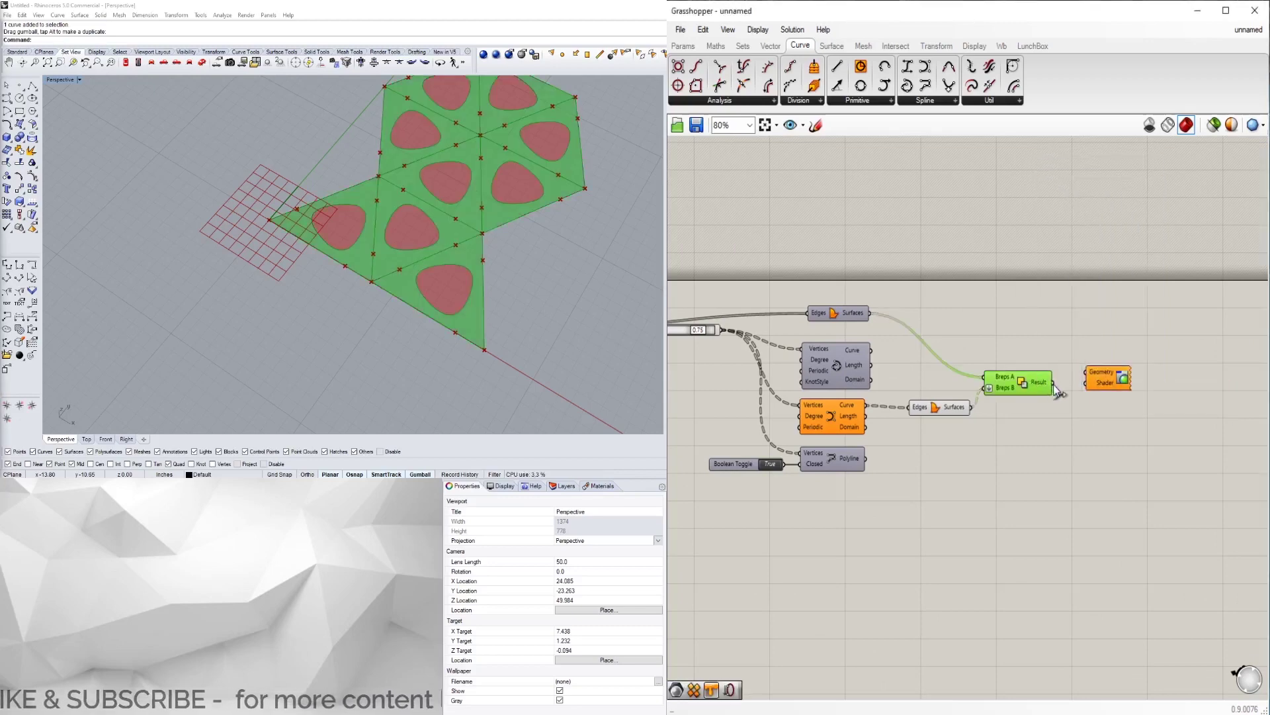
drag(1083, 376, 1120, 379)
click(1075, 408)
- Add a Colour Swatch via 'swa' above the Solid component and set it to grey
double_click(1074, 408)
text(swa)
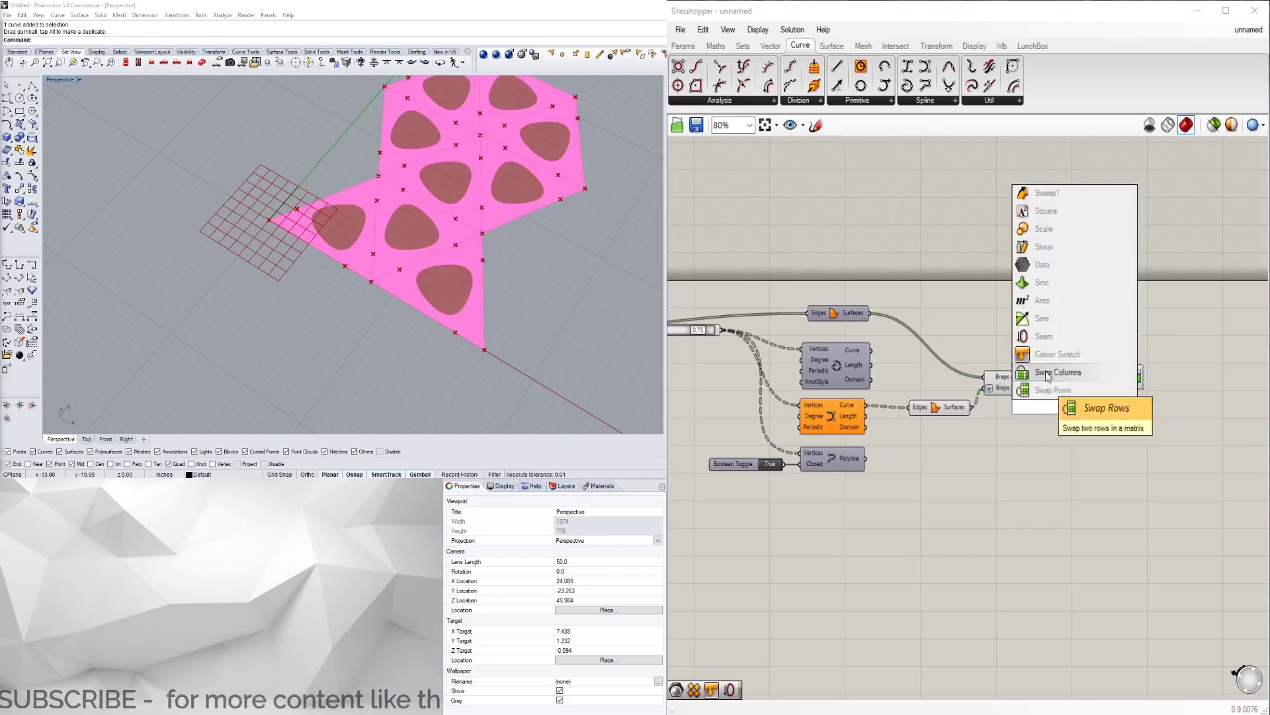
click(1059, 357)
drag(1070, 413, 1011, 362)
click(1042, 363)
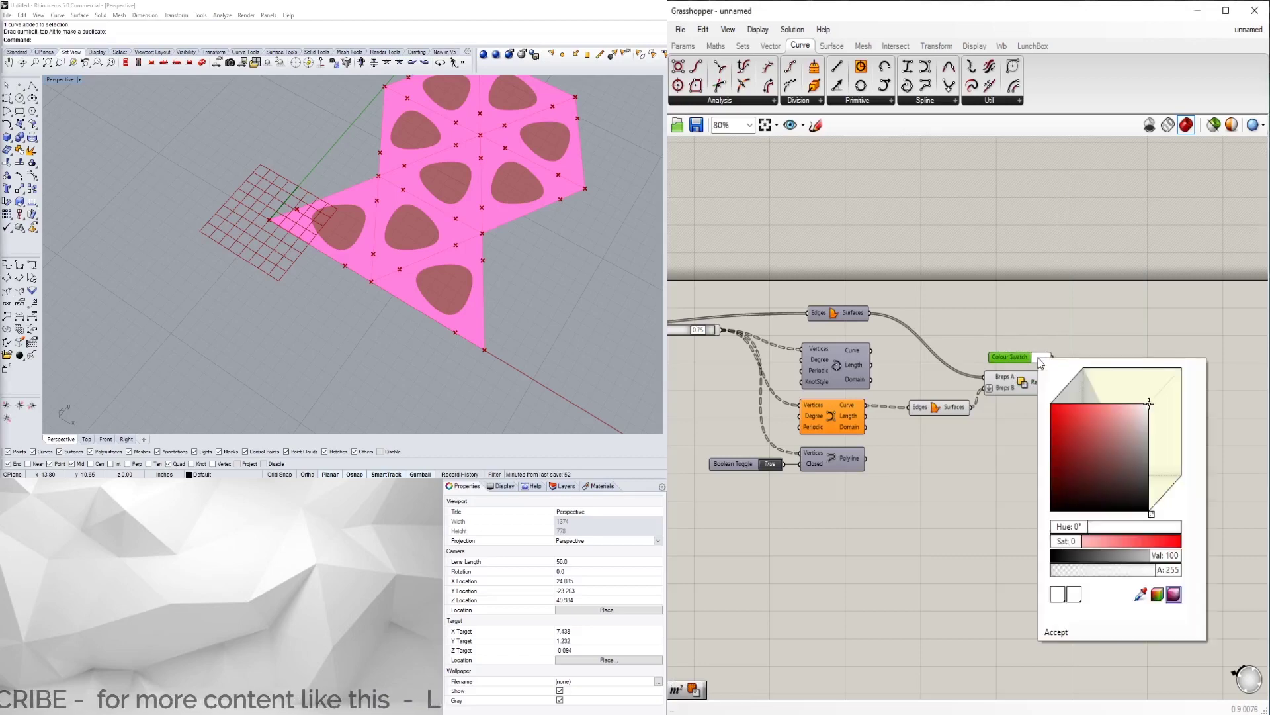
drag(1118, 439, 1145, 455)
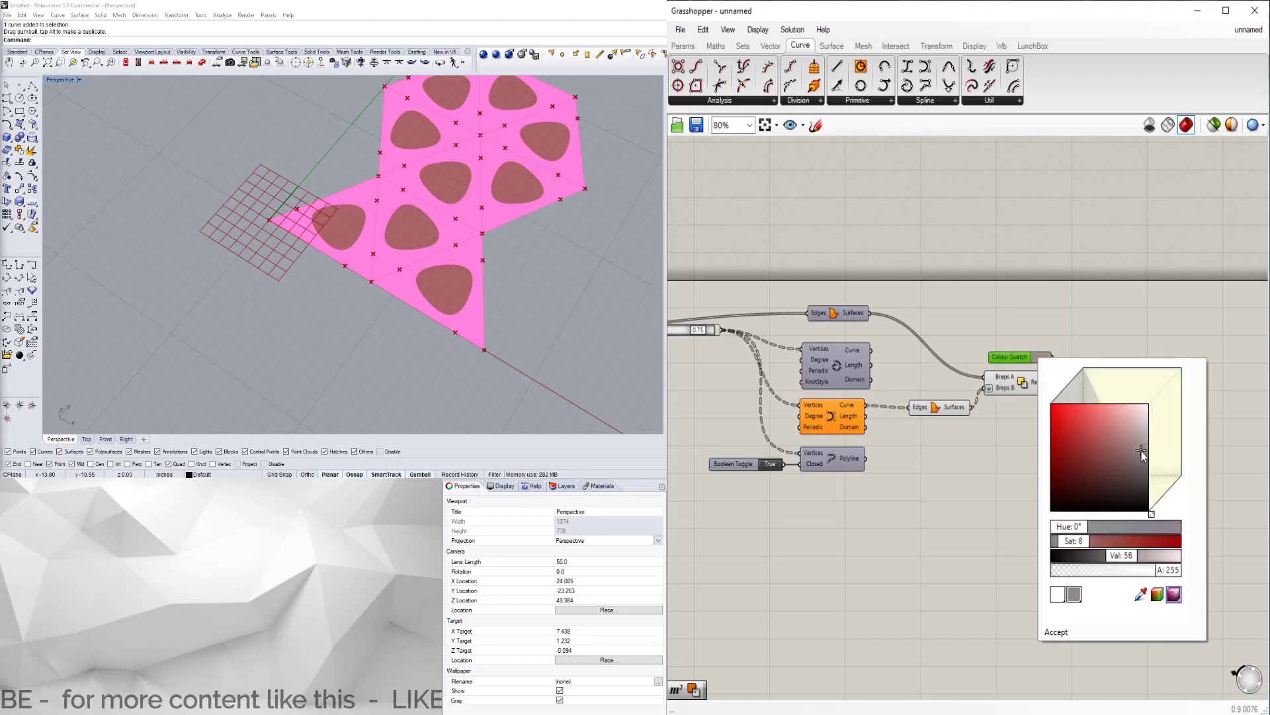
click(953, 594)
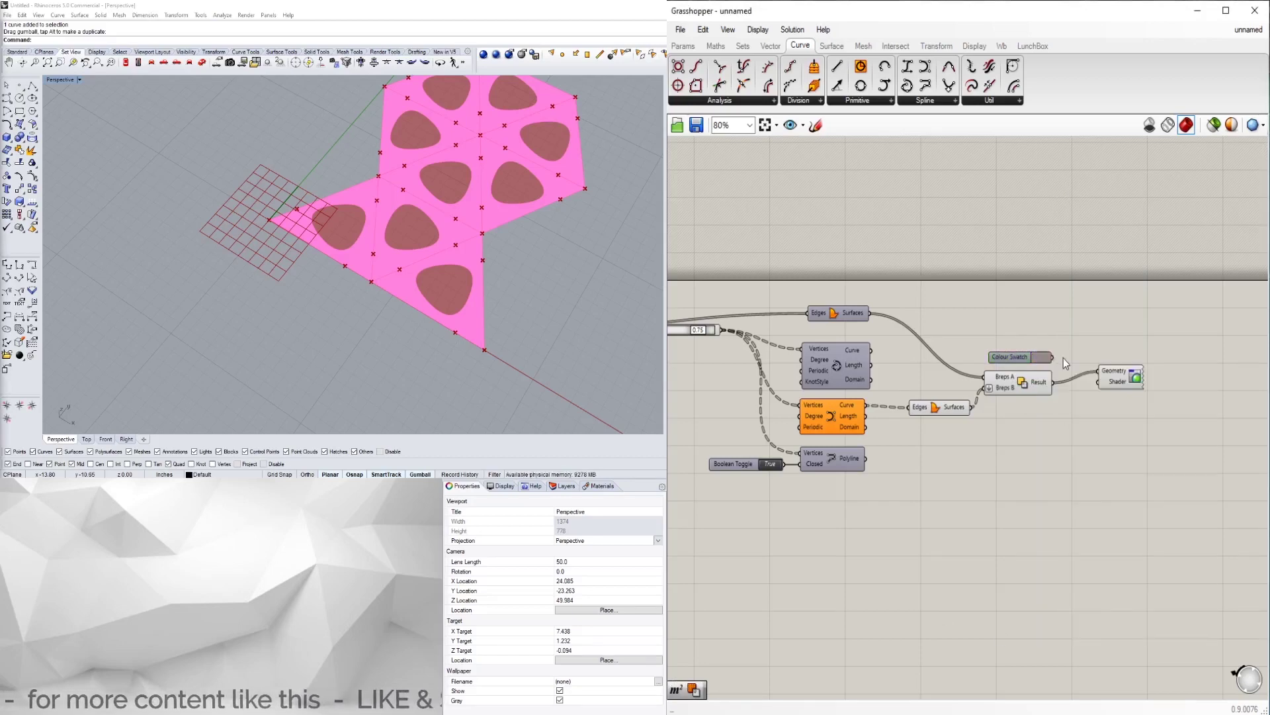
- Wire the grey swatch into the Custom Preview Shader and orbit to inspect the panel
drag(1097, 377, 1098, 381)
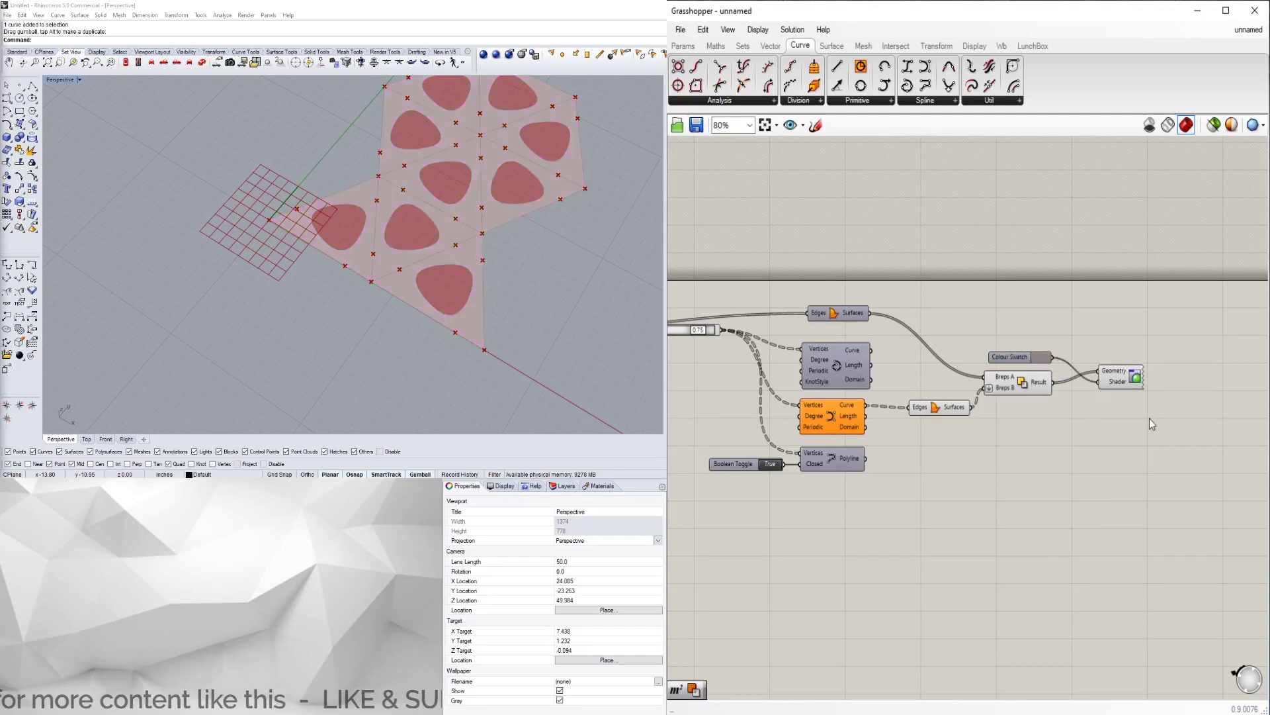
right_drag(414, 336, 542, 298)
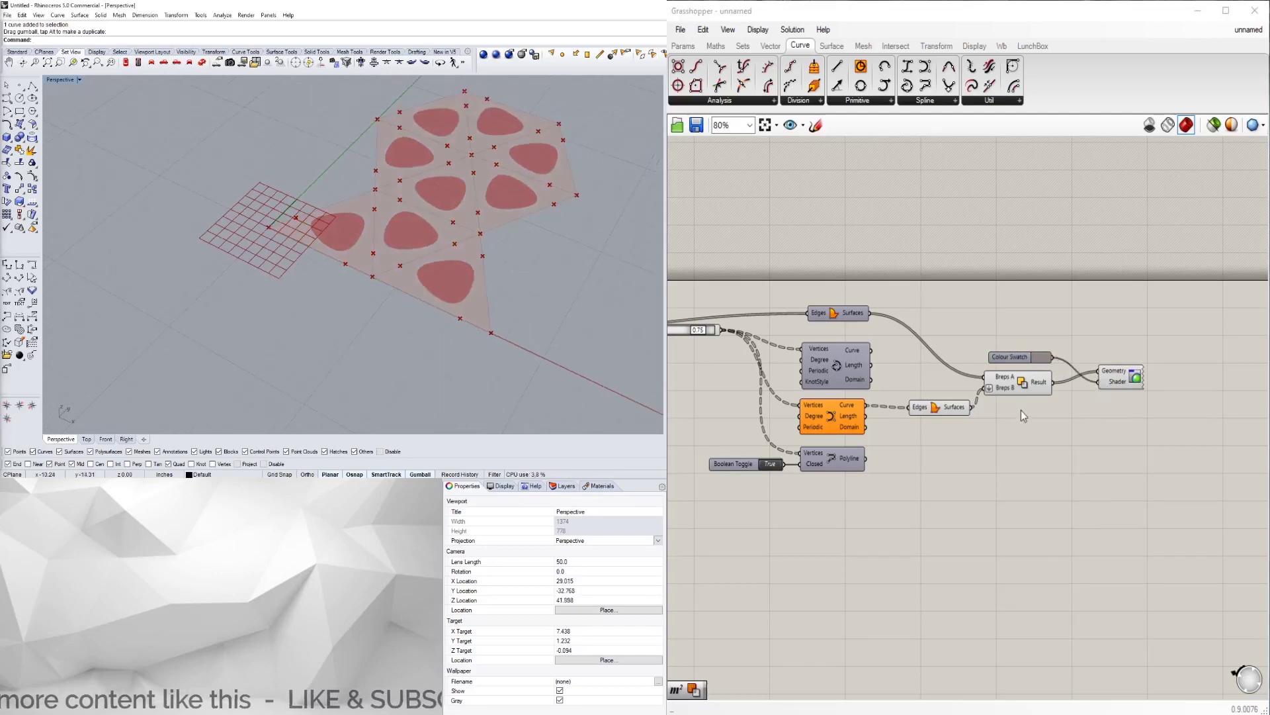
scroll(1035, 348, up, 3)
click(1043, 356)
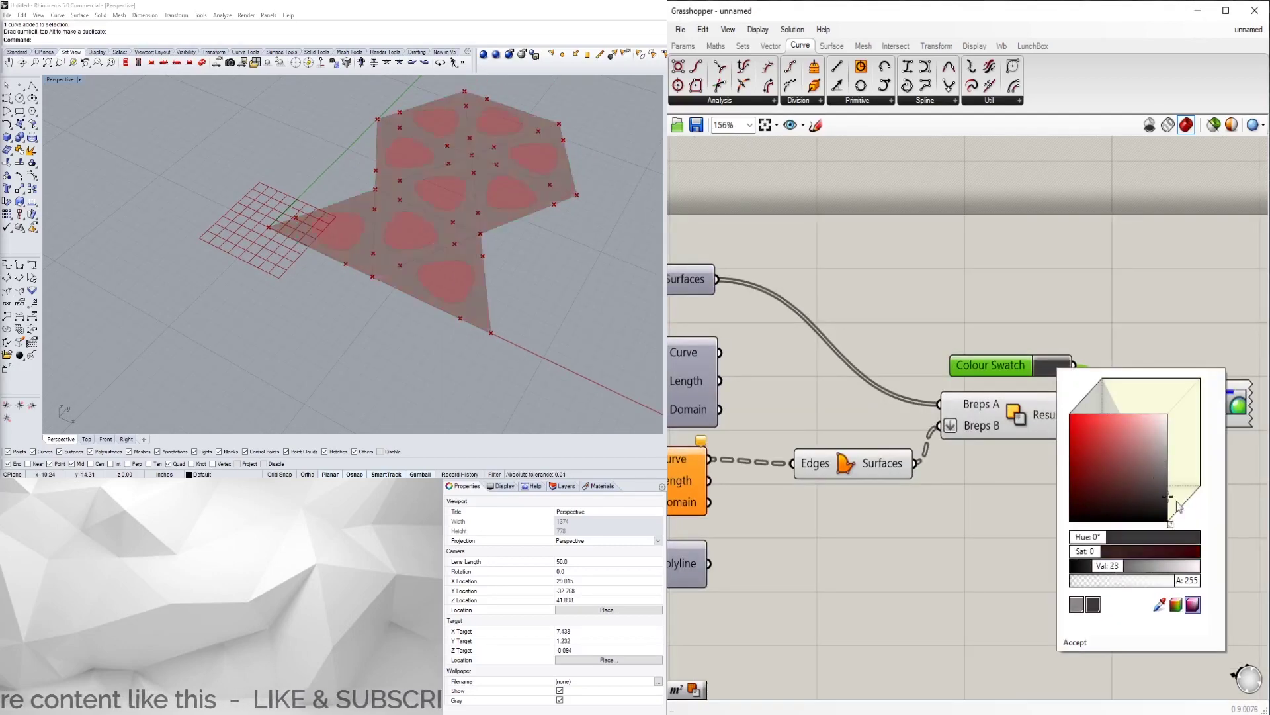
- Darken the panel swatch to a near-black dark grey
click(1166, 498)
click(1252, 506)
right_drag(1214, 471, 1191, 445)
scroll(1177, 437, down, 2)
- Duplicate the swatch and Custom Preview below, feeding the cutout surfaces into the copy
click(1175, 393)
shift+click(1083, 375)
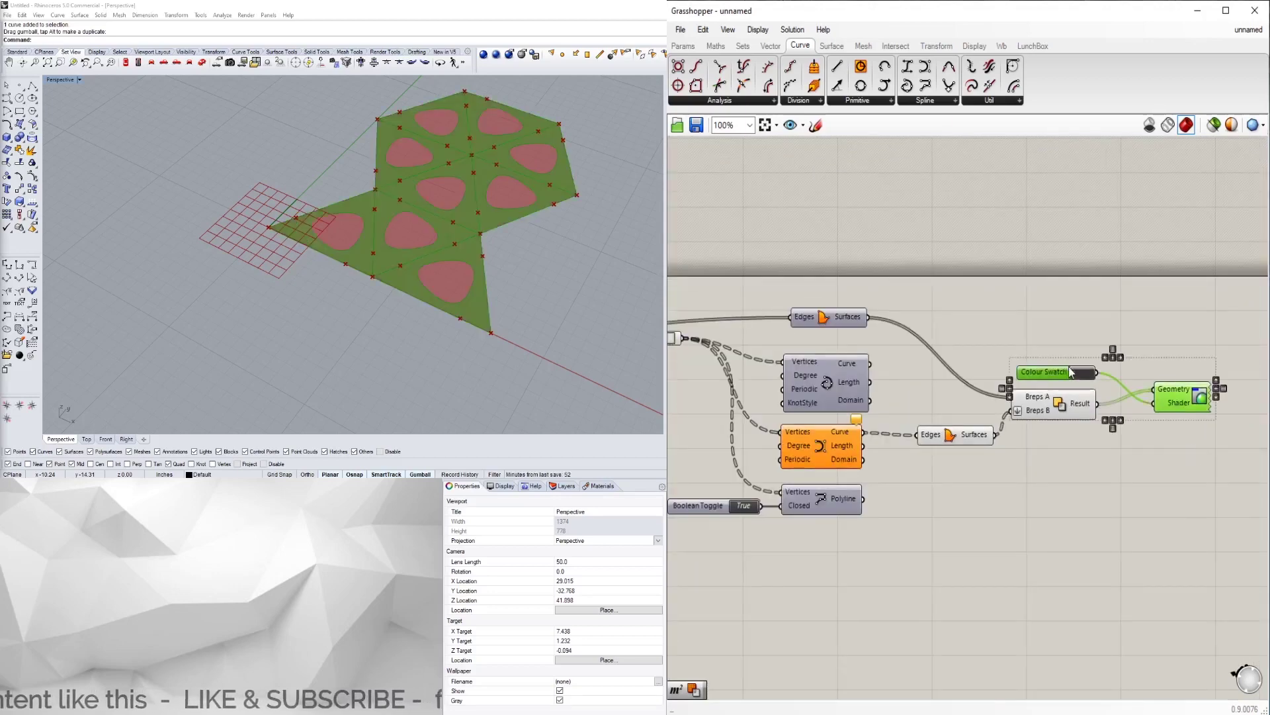
alt+drag(1182, 402, 1179, 502)
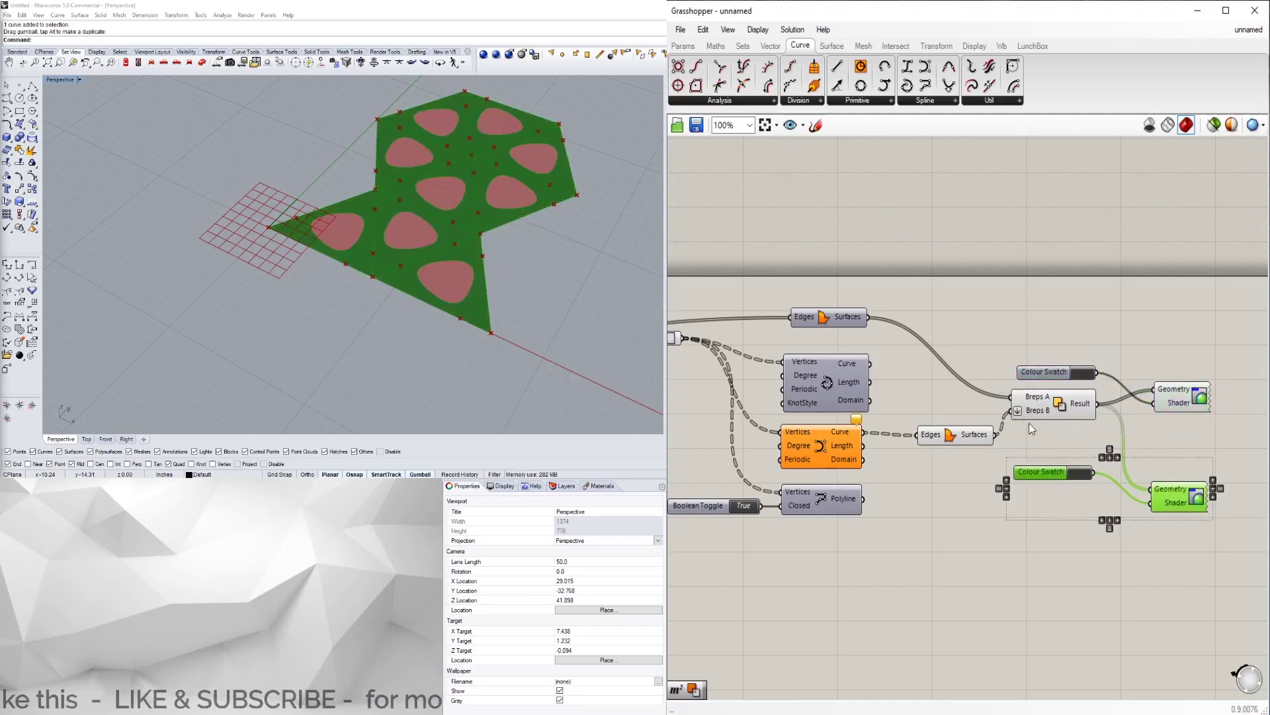
drag(1070, 452, 1152, 489)
drag(1035, 473, 1050, 511)
- Set the copied swatch to a saturated lime green for the cutouts
click(1096, 520)
click(1172, 522)
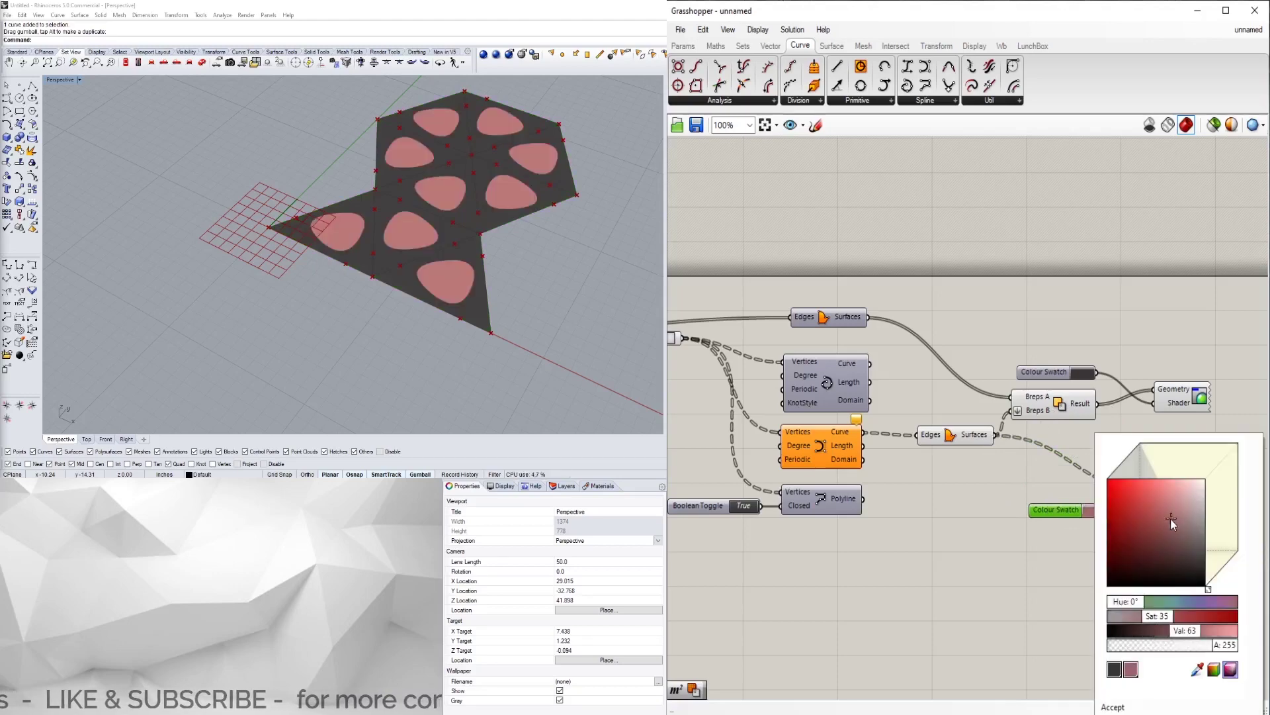
drag(1161, 604, 1167, 614)
drag(1173, 515, 1147, 511)
scroll(1044, 368, up, 2)
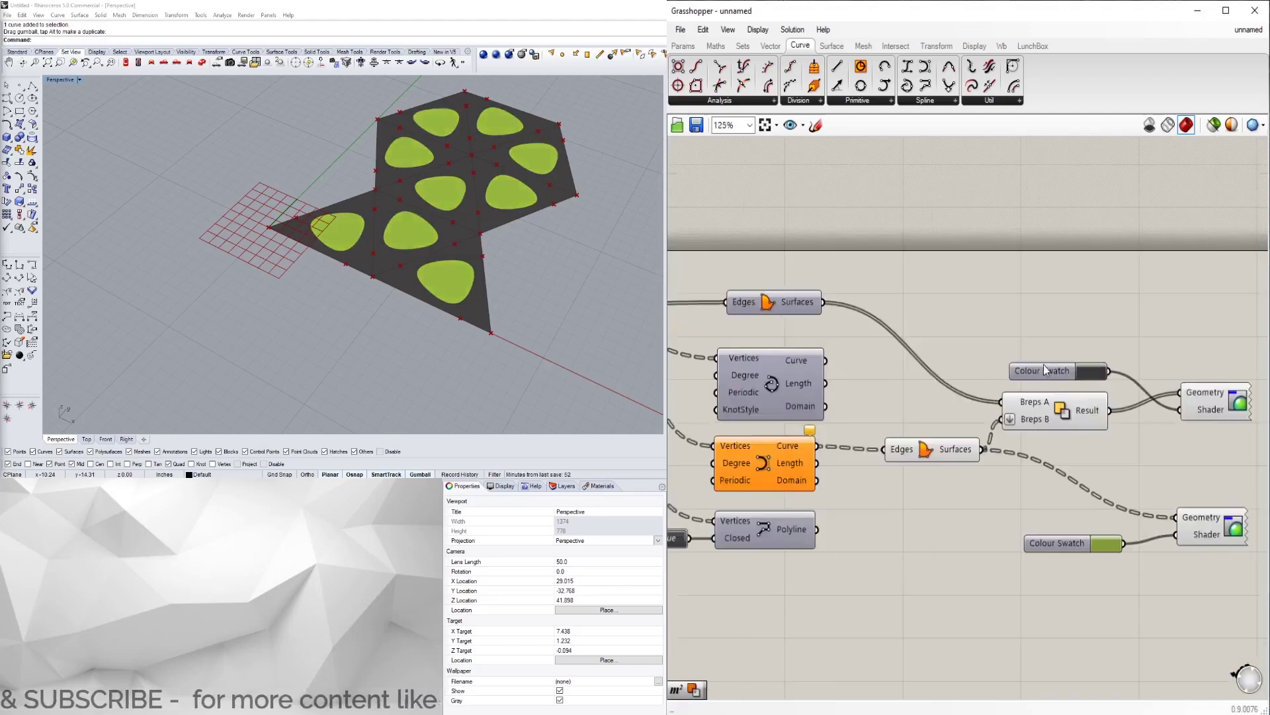
- Turn off the preview of the two other geometry components
drag(1059, 507, 947, 400)
middle_click(950, 400)
click(995, 363)
click(1053, 314)
- Move the green swatch and its Custom Preview up and to the left
scroll(1125, 478, down, 4)
scroll(1118, 487, up, 3)
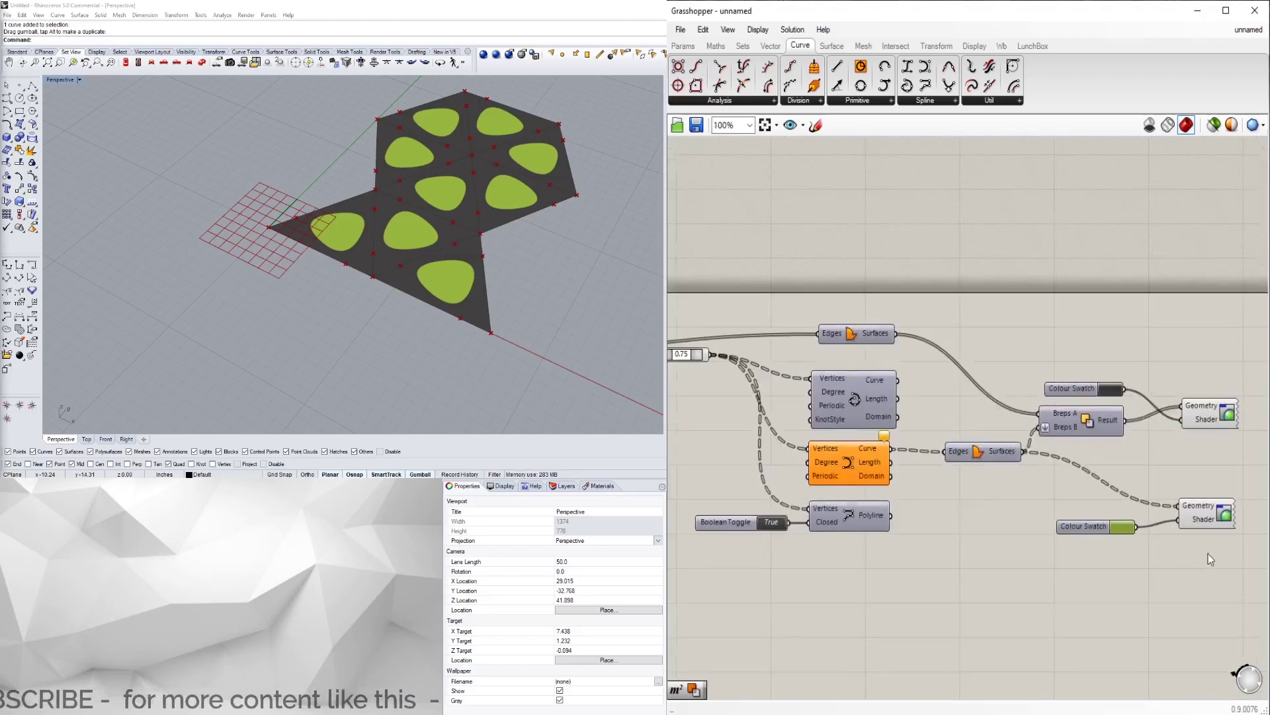
drag(1195, 549, 1104, 501)
drag(1192, 519, 1184, 499)
click(1198, 459)
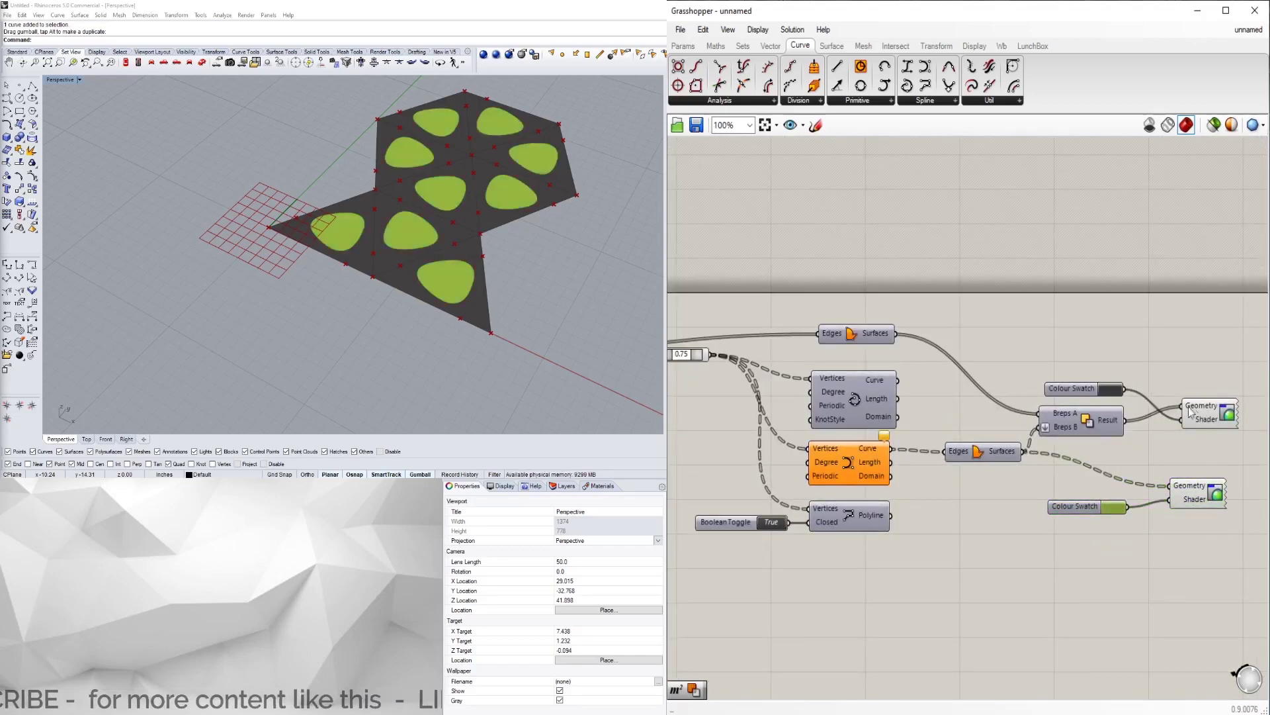
- Lower the cutout size slider to 0.58 to shrink the lime-green cutouts
right_drag(495, 164, 374, 240)
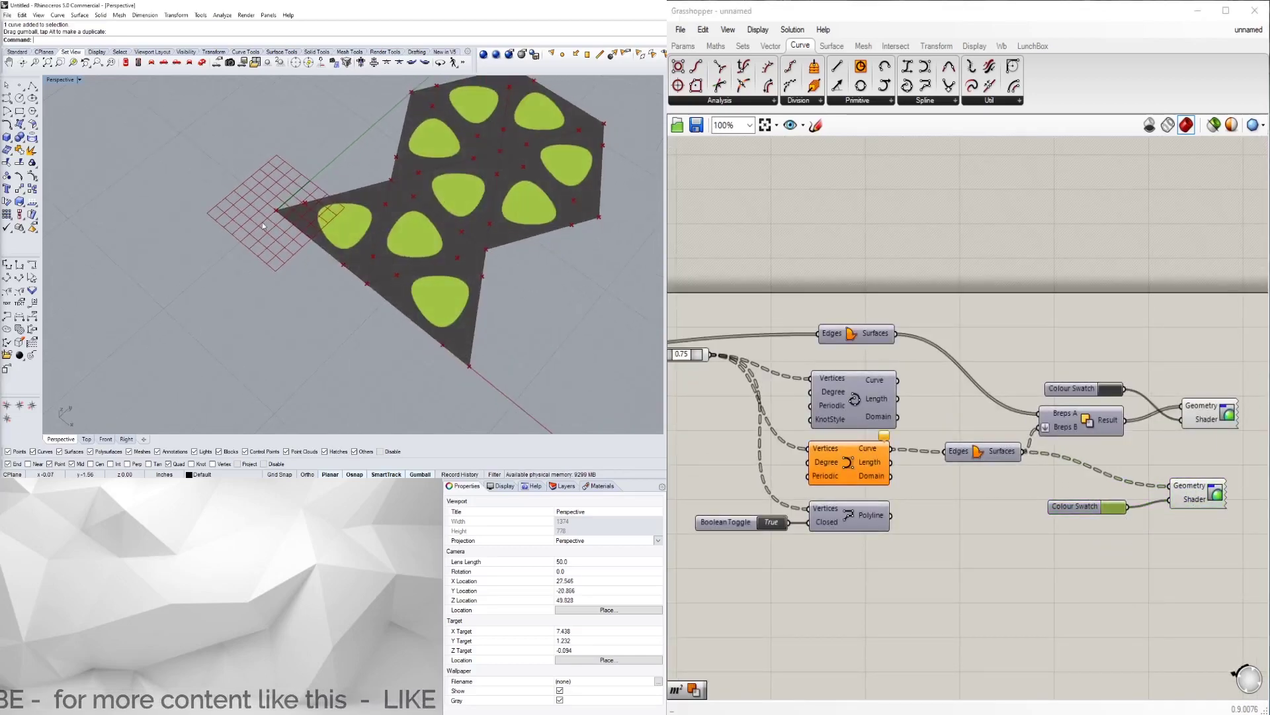
scroll(1170, 451, down, 2)
scroll(942, 491, up, 2)
right_drag(708, 411, 953, 397)
scroll(977, 393, up, 5)
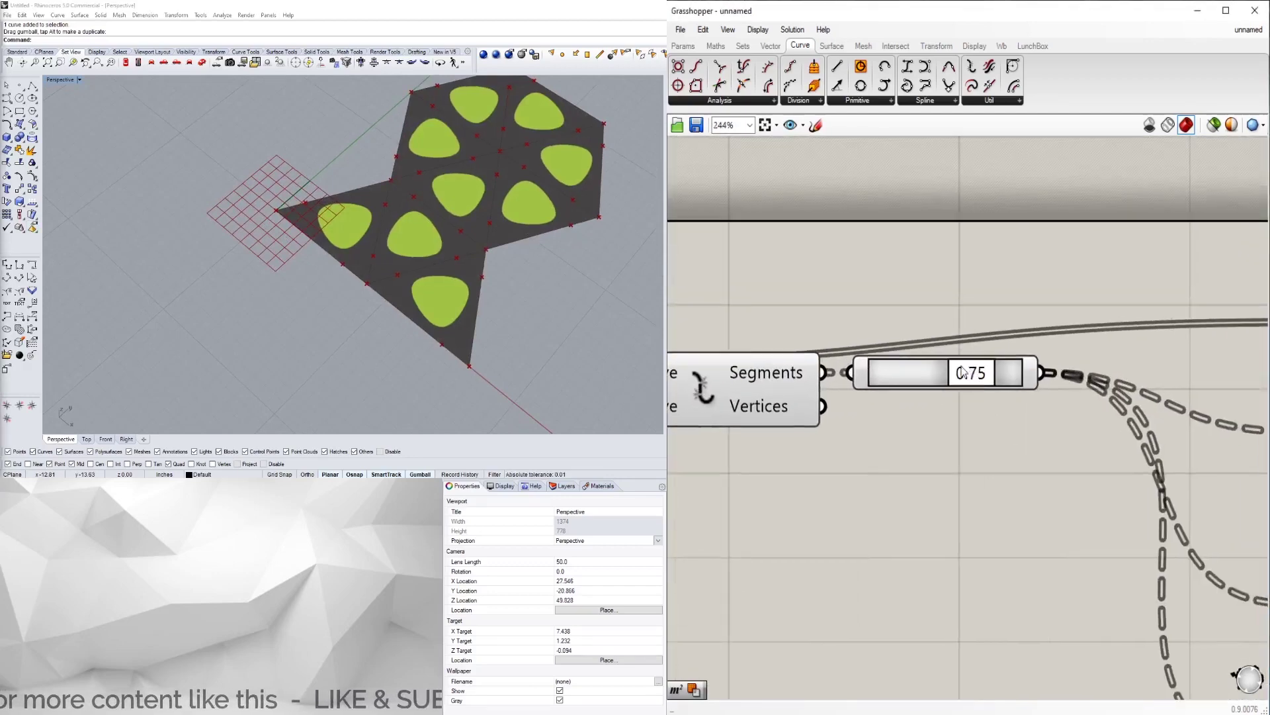
mouse_move(960, 372)
mouse_down()
mouse_move(918, 375)
mouse_move(985, 374)
mouse_move(969, 374)
mouse_up()
- Reframe the whole definition and move the number slider right and down
scroll(978, 516, down, 3)
right_drag(979, 516, 735, 513)
right_drag(1231, 580, 874, 436)
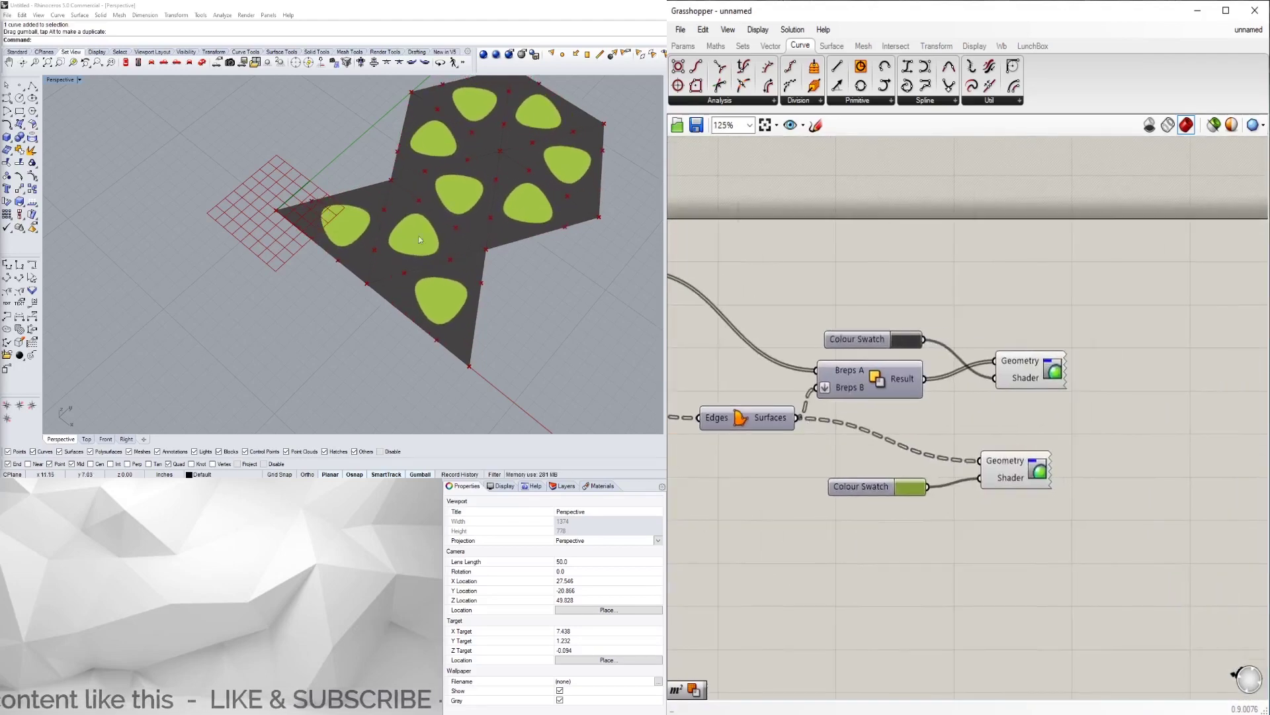
scroll(979, 406, down, 4)
right_drag(761, 397, 993, 358)
scroll(982, 316, up, 3)
click(991, 311)
scroll(824, 383, up, 3)
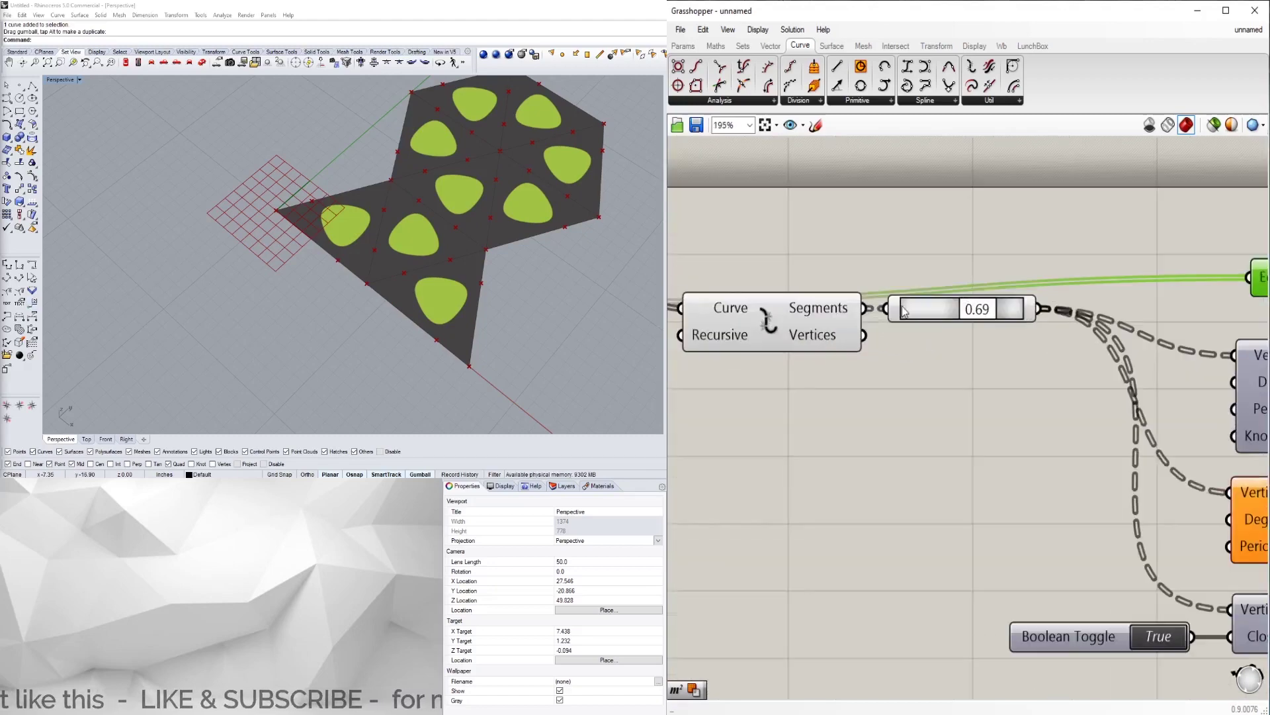
drag(905, 311, 1020, 331)
- Lower the slider to about 0.53 and orbit the Rhino view to a lower angle
click(1036, 389)
right_drag(509, 200, 538, 147)
scroll(1054, 423, down, 5)
- Reframe the complete definition and window-select six of its components
right_drag(1067, 443, 978, 380)
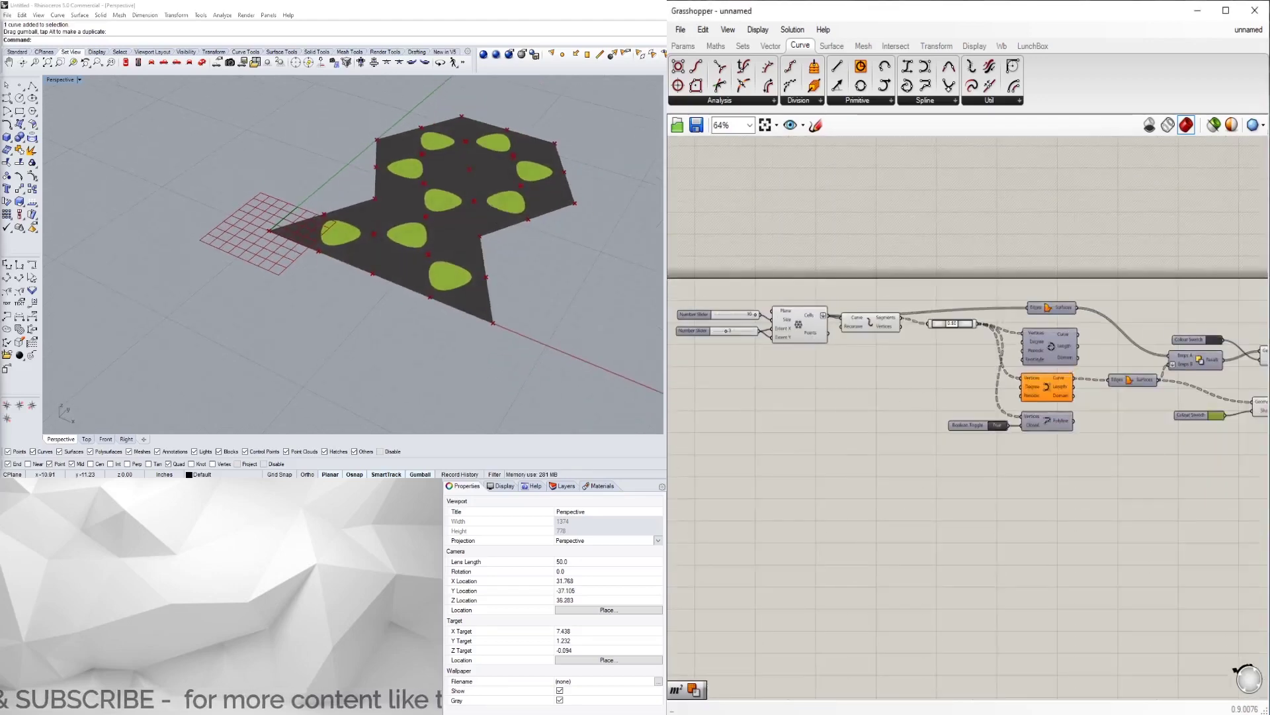
scroll(879, 418, down, 1)
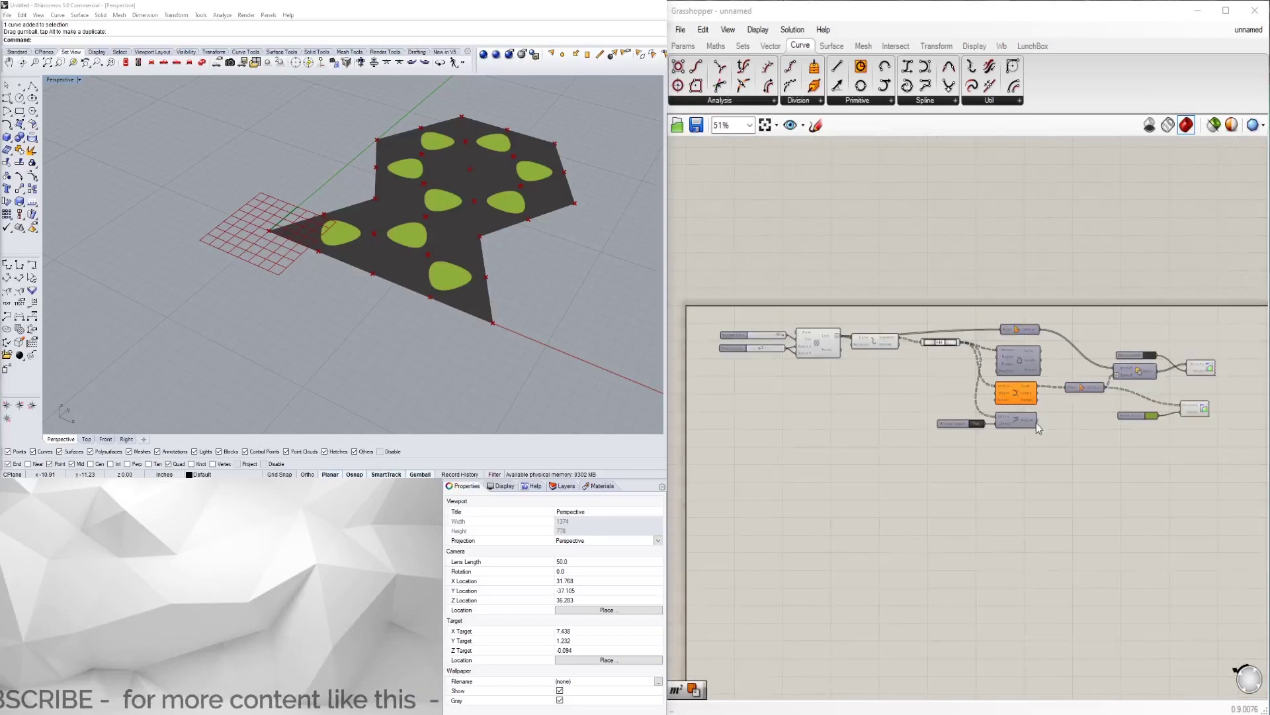
right_drag(1037, 420, 979, 379)
scroll(981, 374, up, 3)
scroll(1019, 367, down, 2)
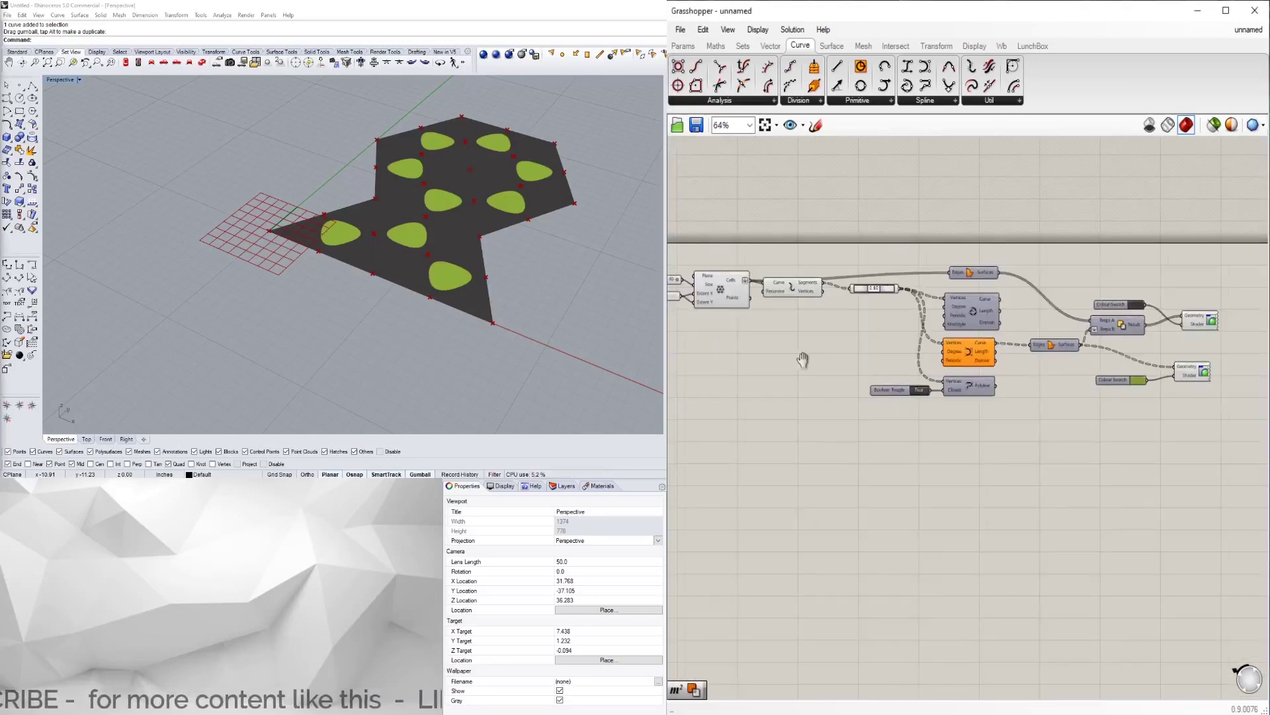
right_drag(816, 355, 926, 319)
right_drag(975, 365, 930, 360)
scroll(1111, 292, down, 1)
right_drag(1201, 308, 1152, 336)
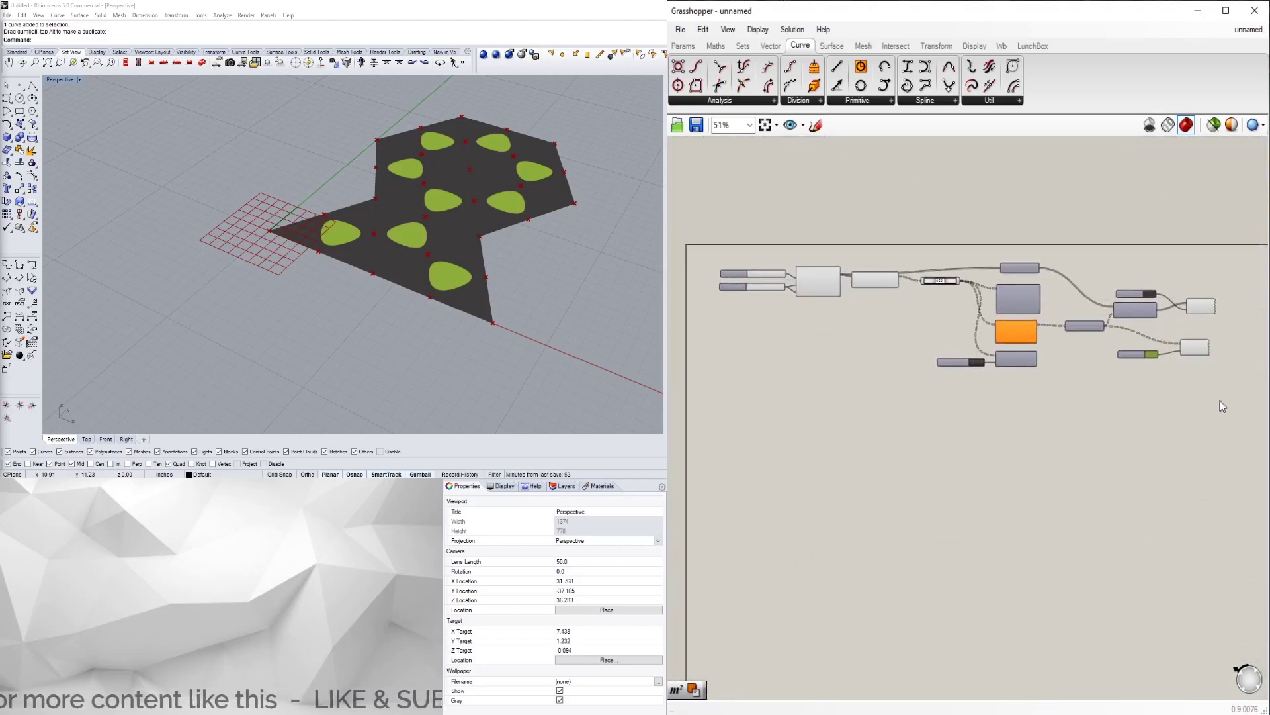
drag(1218, 399, 1085, 288)
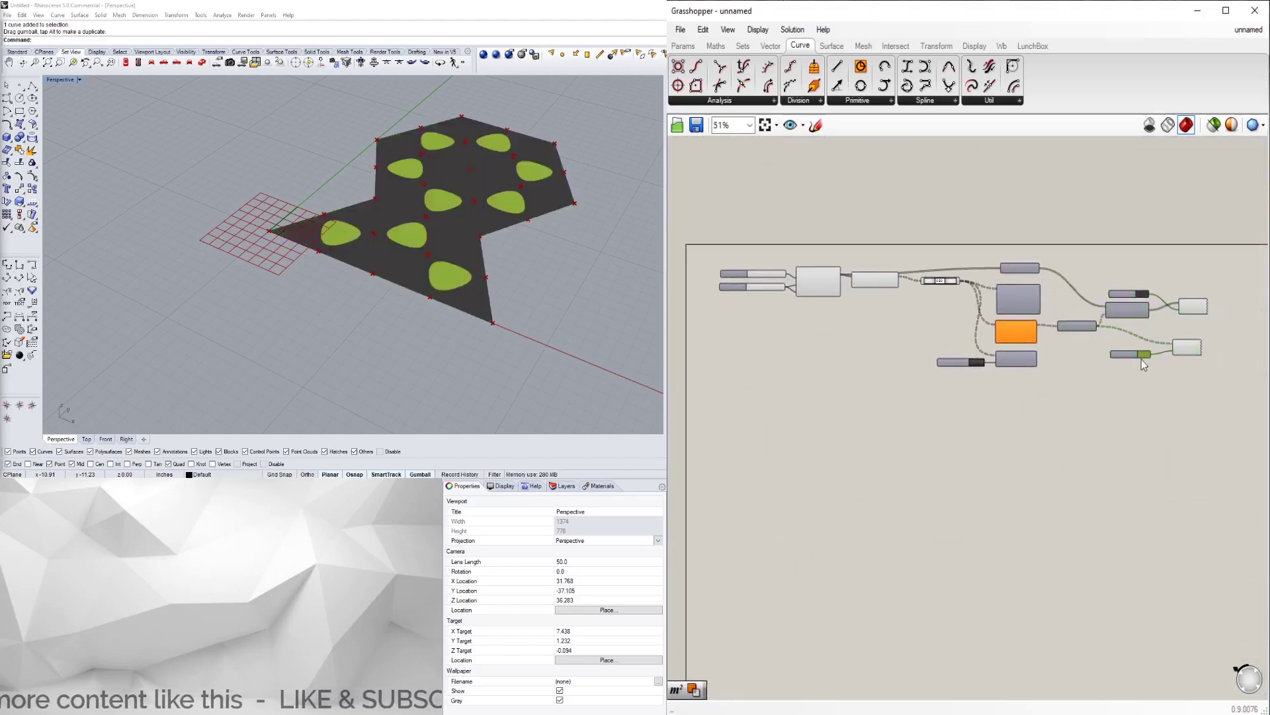